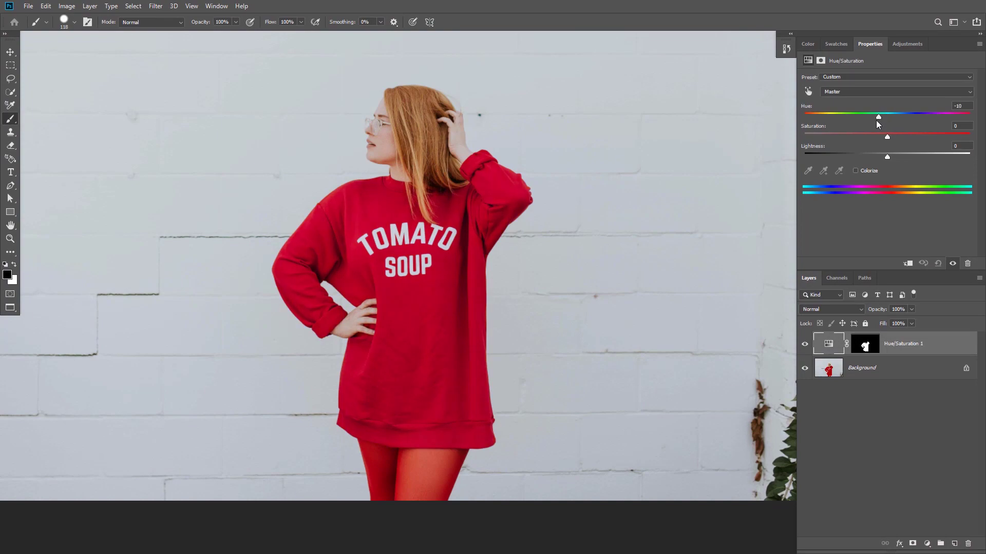
drag(876, 121, 947, 115)
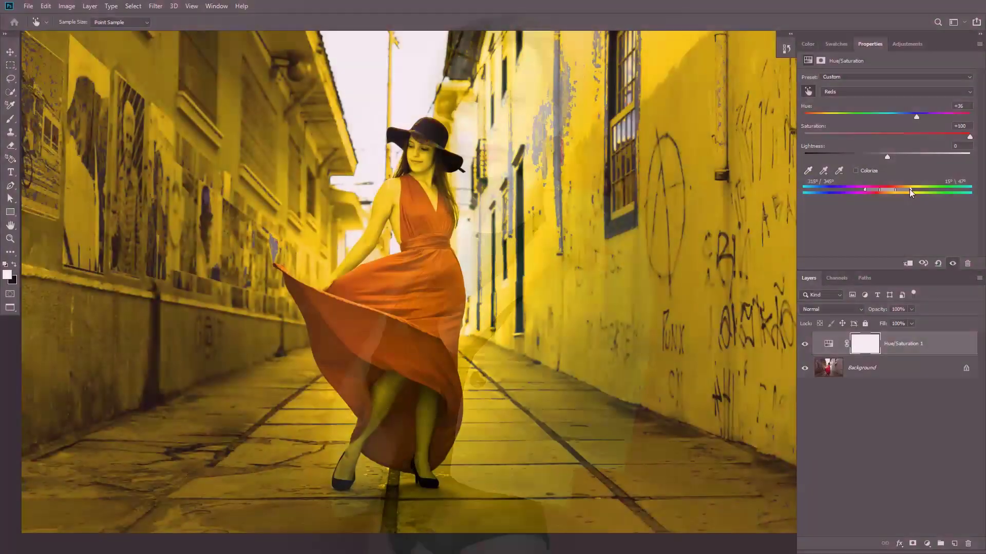
drag(910, 188, 894, 189)
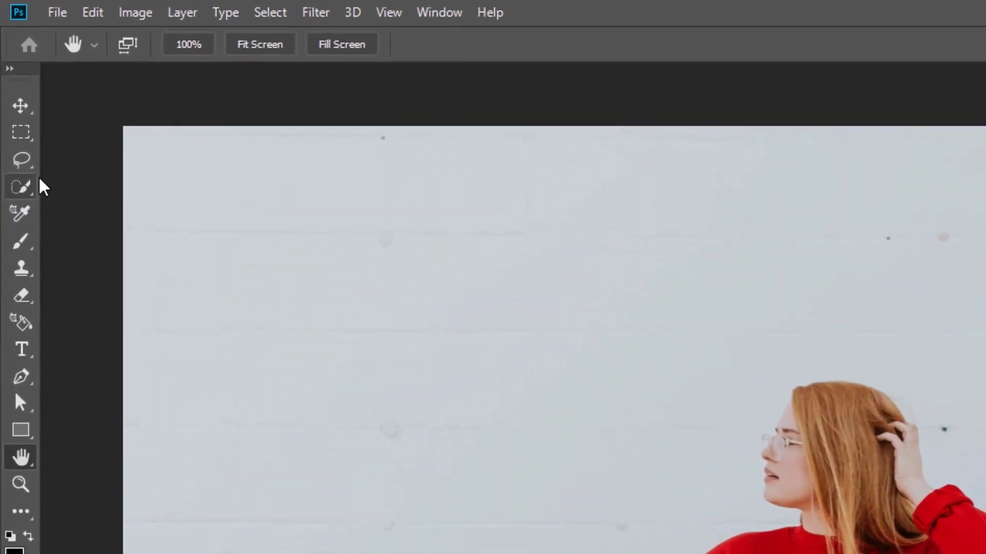
Select the red sweater by painting over it with the Quick Selection Tool.
click(10, 92)
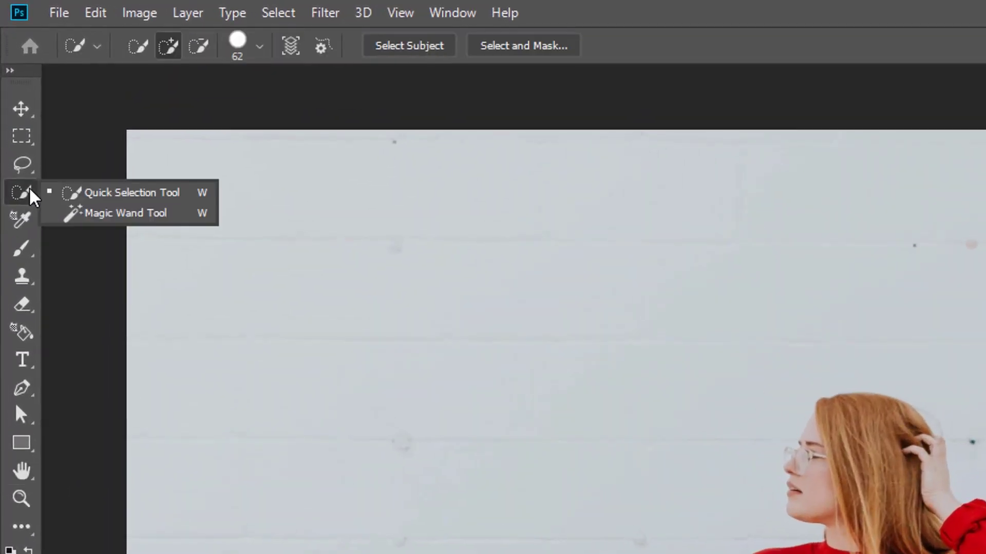
click(100, 195)
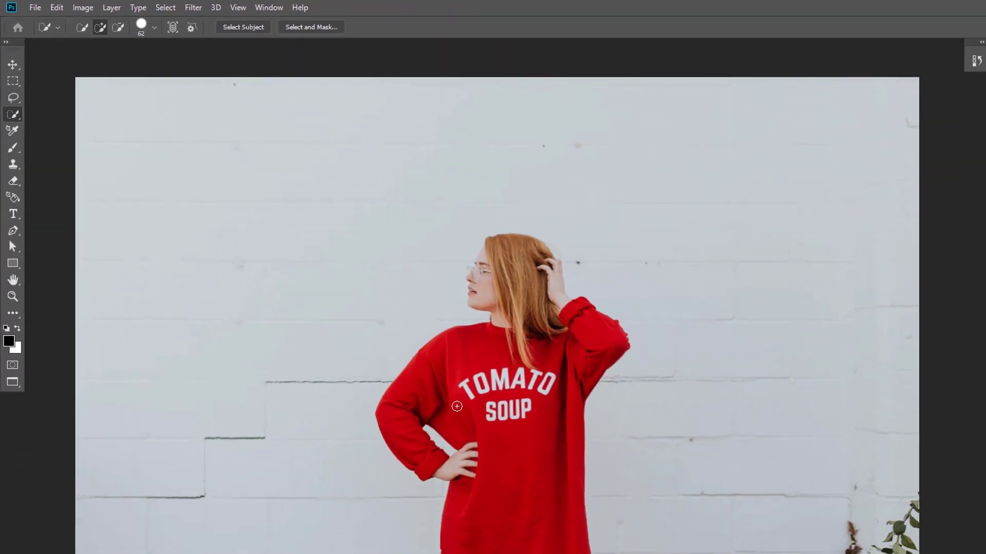
drag(457, 406, 460, 385)
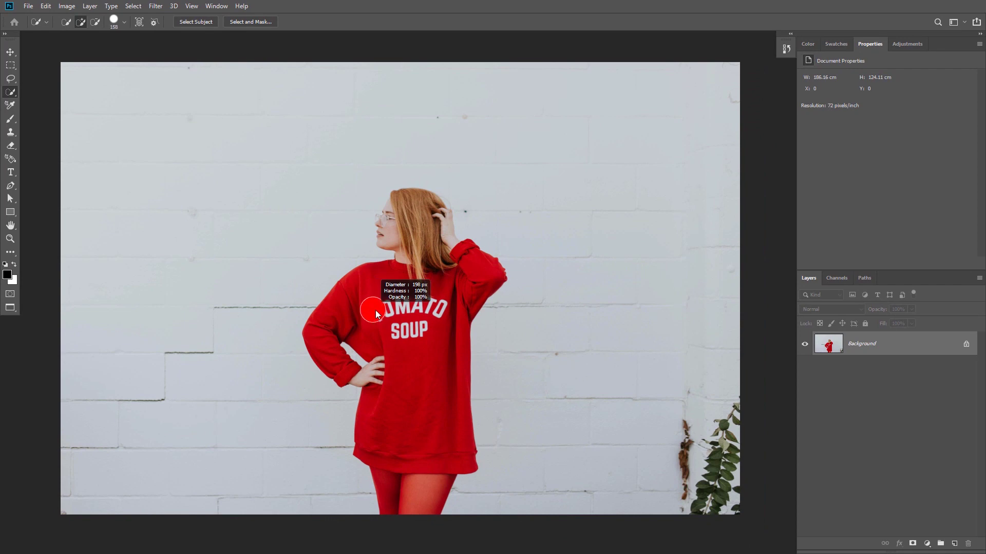
mouse_move(375, 310)
mouse_down()
mouse_move(362, 272)
mouse_move(375, 272)
mouse_move(291, 272)
mouse_move(395, 314)
mouse_move(393, 277)
mouse_move(444, 264)
mouse_move(470, 298)
mouse_move(441, 365)
mouse_move(442, 303)
mouse_move(424, 258)
mouse_move(445, 263)
mouse_move(435, 345)
mouse_up()
key(ctrl+d)
Set the selection brush size to 94 and refine the sweater selection around the hair and neckline.
alt+right_click(441, 183)
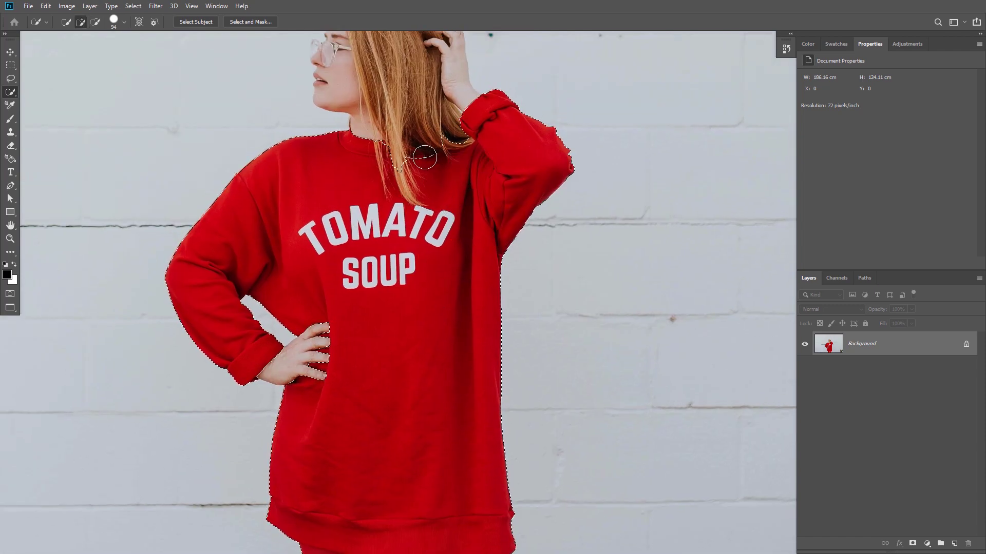
drag(424, 154, 441, 178)
drag(411, 120, 426, 126)
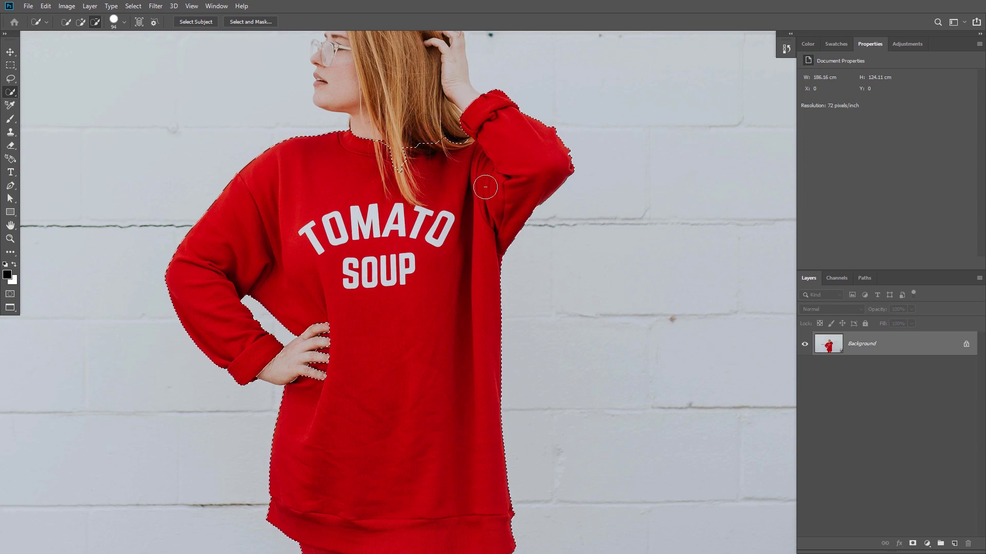
Subtract the red tights below the sweater hem from the selection.
drag(424, 354, 476, 114)
drag(405, 354, 380, 365)
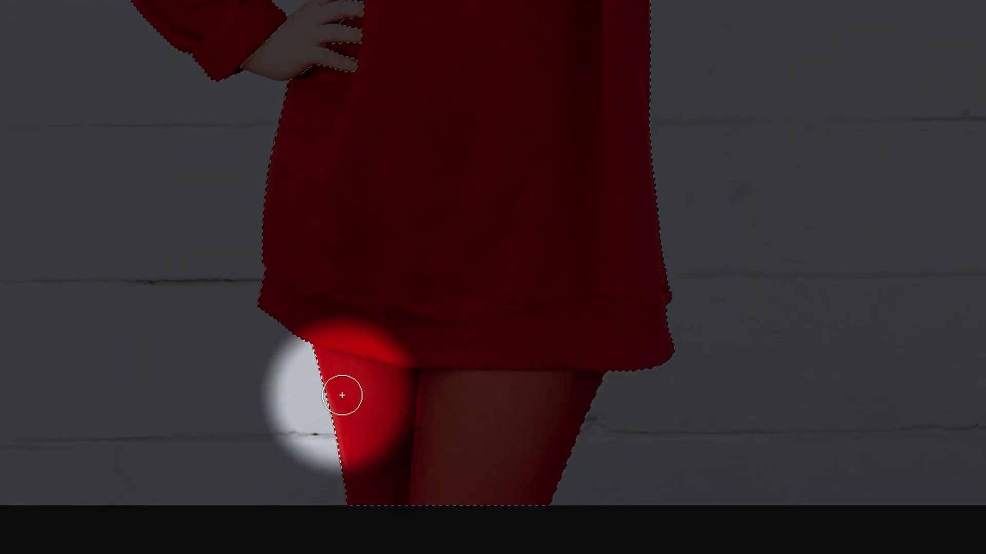
click(343, 396)
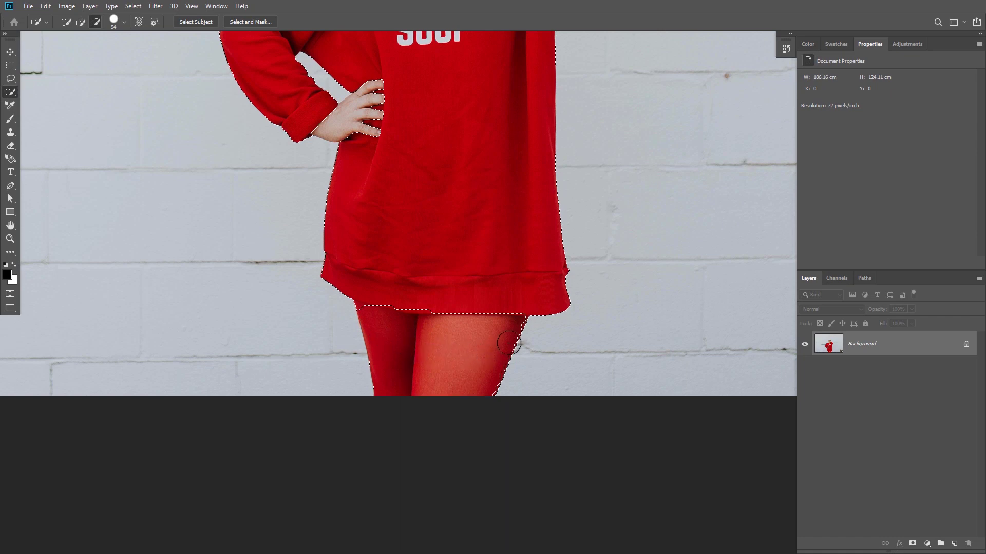
drag(521, 330, 499, 381)
Reduce the selection brush size to 51 and clean up the selection edge where the hem meets the tights.
scroll(359, 311, up, 5)
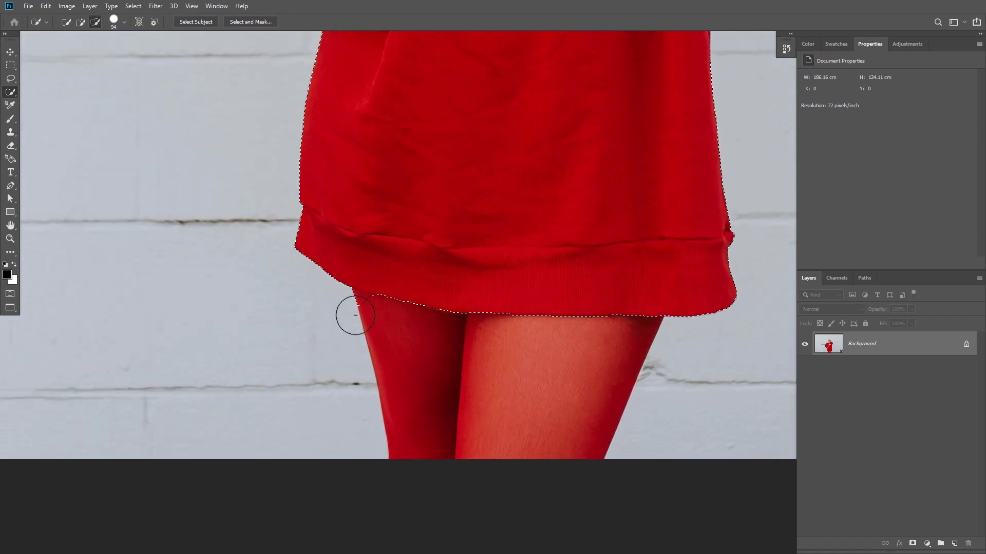
alt+right_click(360, 307)
click(356, 299)
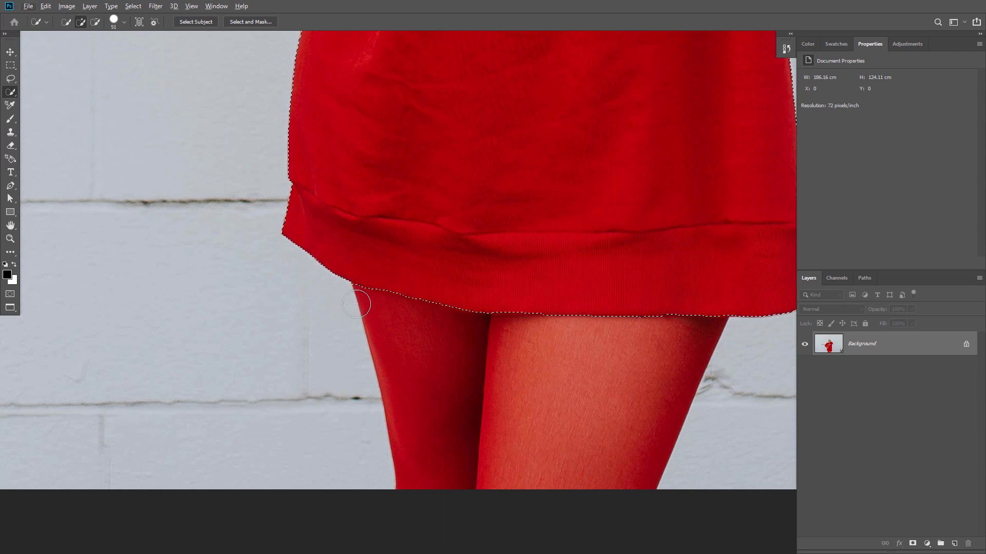
scroll(432, 331, down, 2)
scroll(437, 327, down, 5)
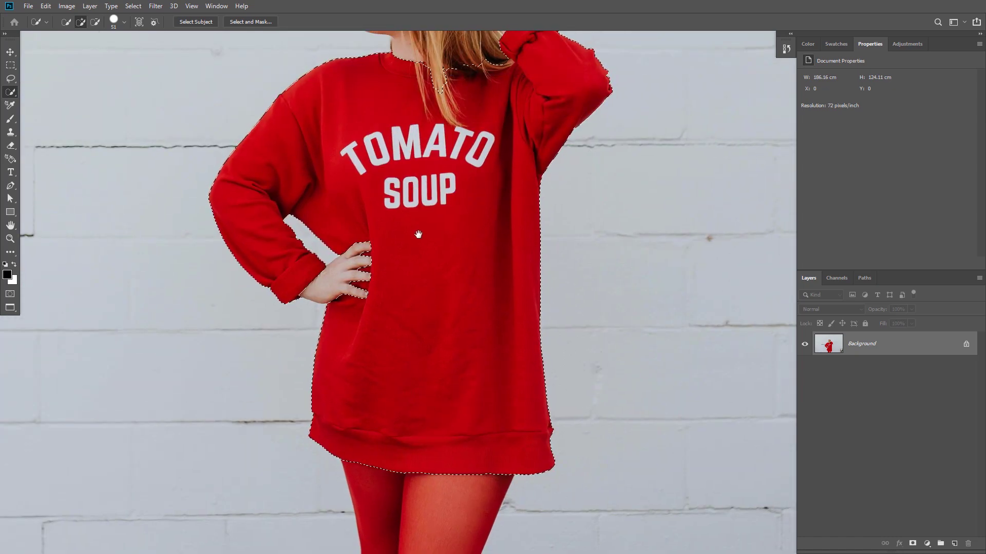
key(ctrl+d)
scroll(416, 221, down, 2)
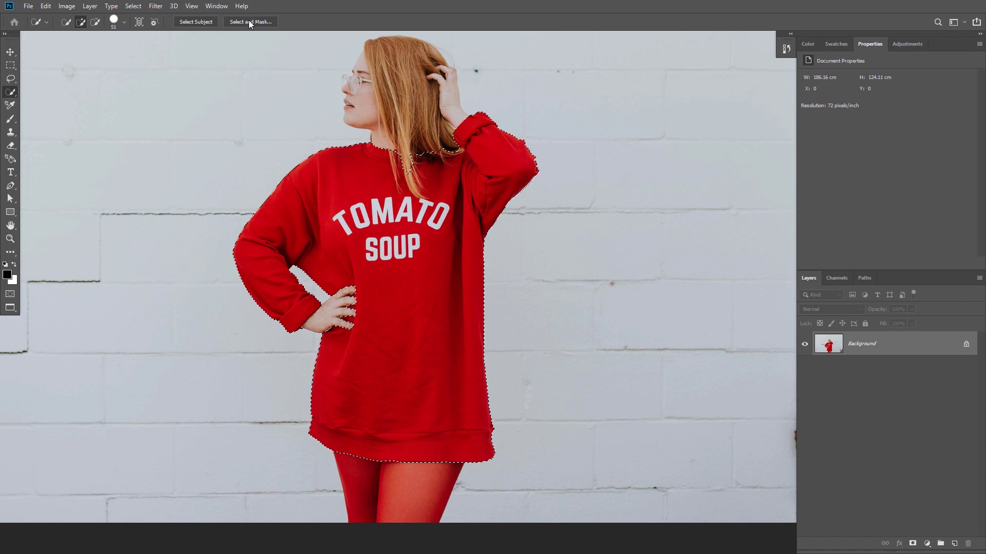
Open the selection in Select and Mask and brush over the hair strands on the sweater with the Refine Edge Brush.
key(Tab)
key(alt+ctrl+r)
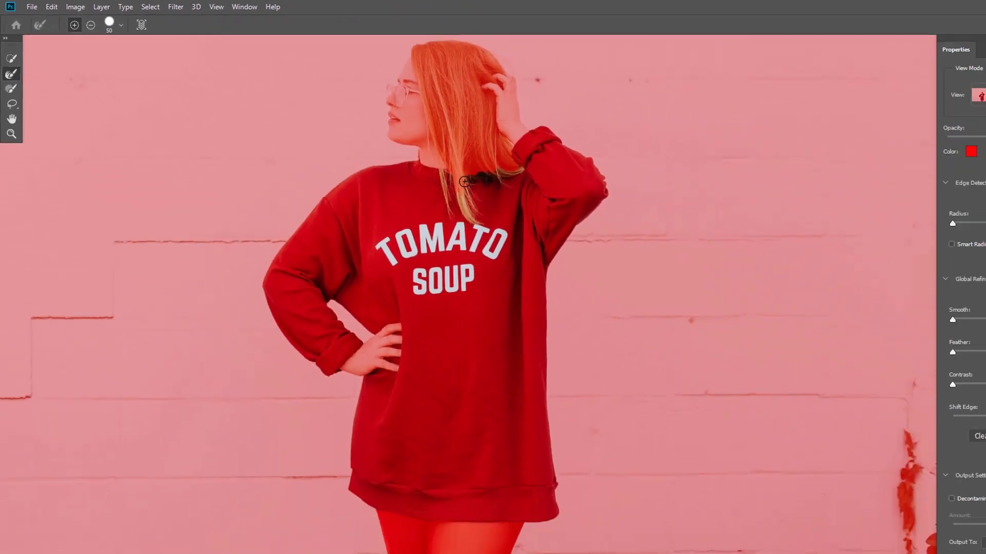
key(alt)
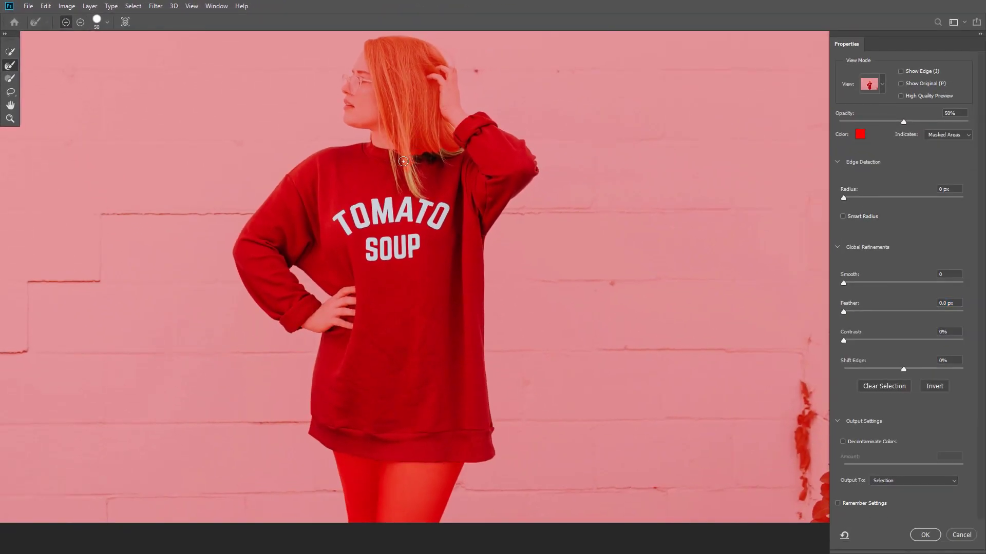
ctrl+click(404, 160)
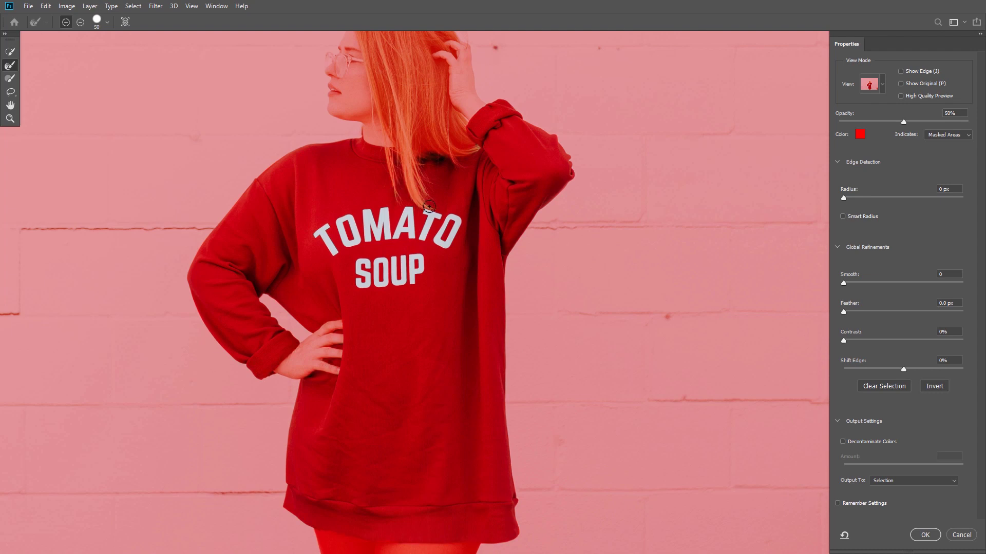
drag(395, 185, 462, 174)
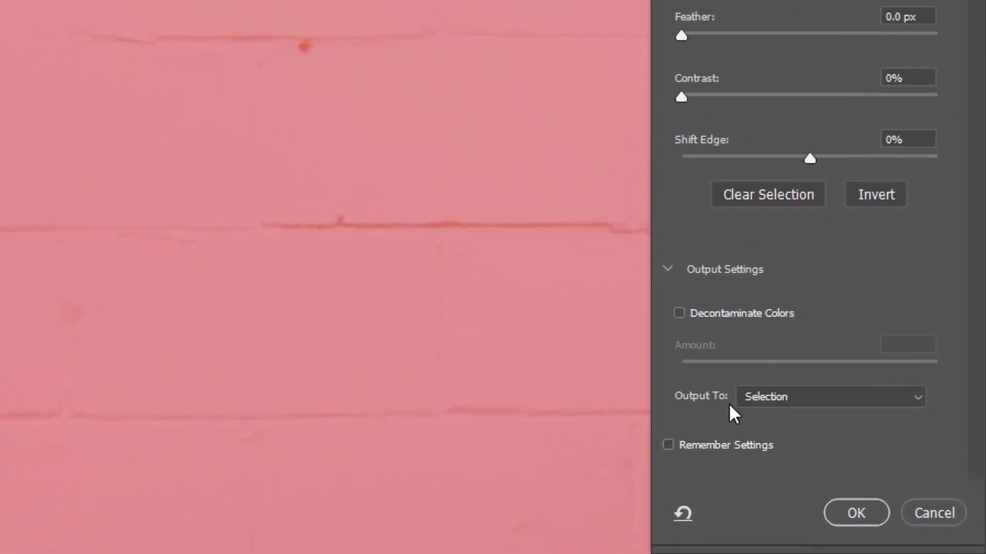
Output the refined result as a Selection and apply it.
click(787, 393)
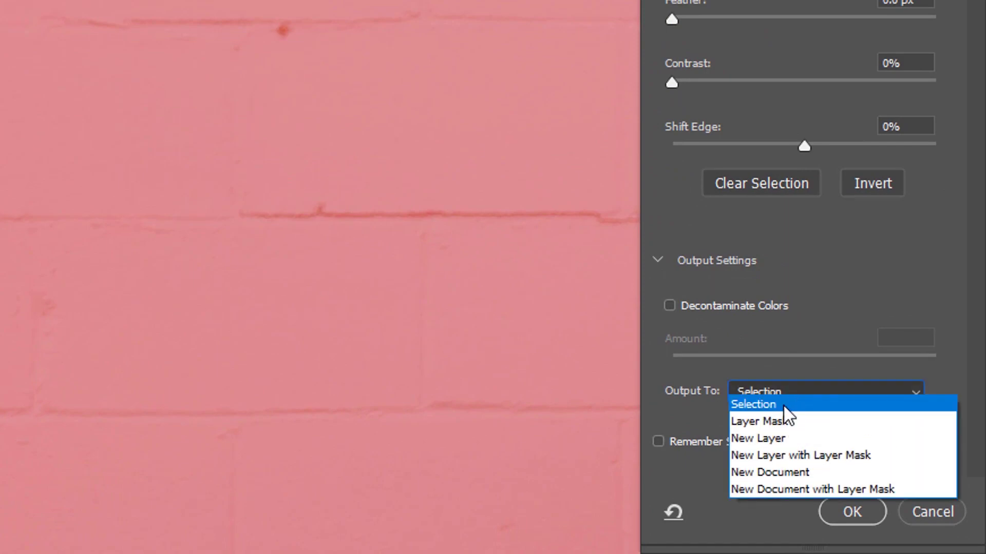
click(784, 405)
click(852, 512)
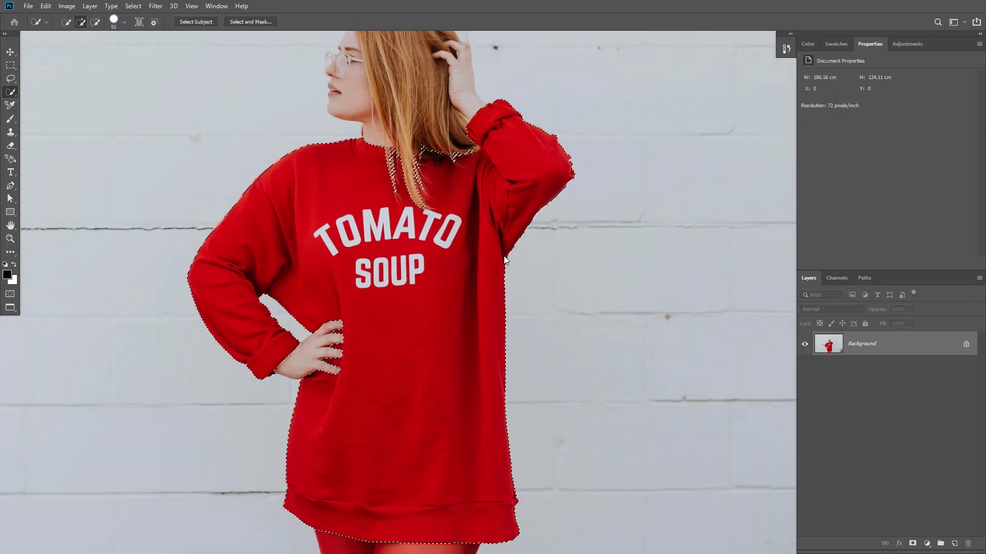
Add a Hue/Saturation adjustment layer masked to the selected sweater.
scroll(452, 260, down, 3)
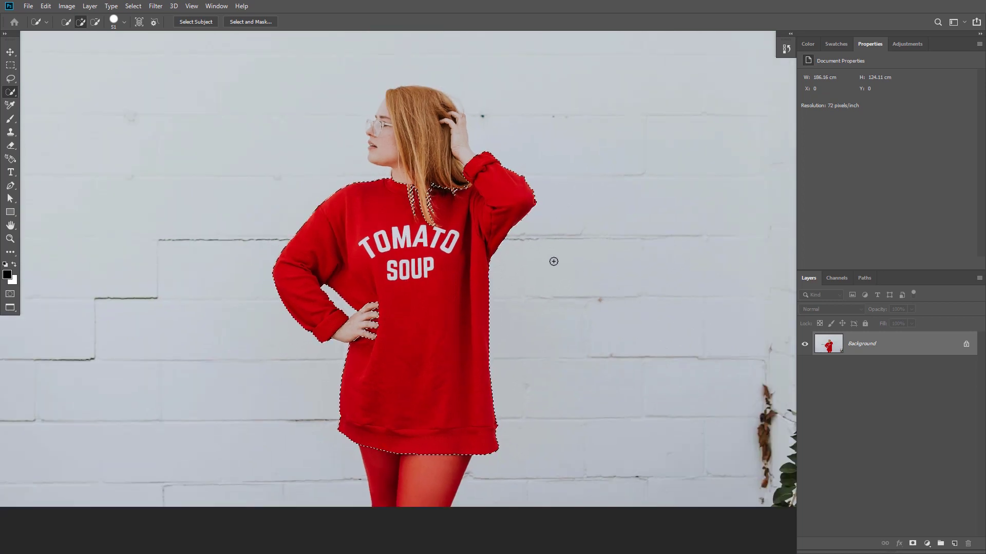
drag(552, 259, 541, 291)
click(927, 543)
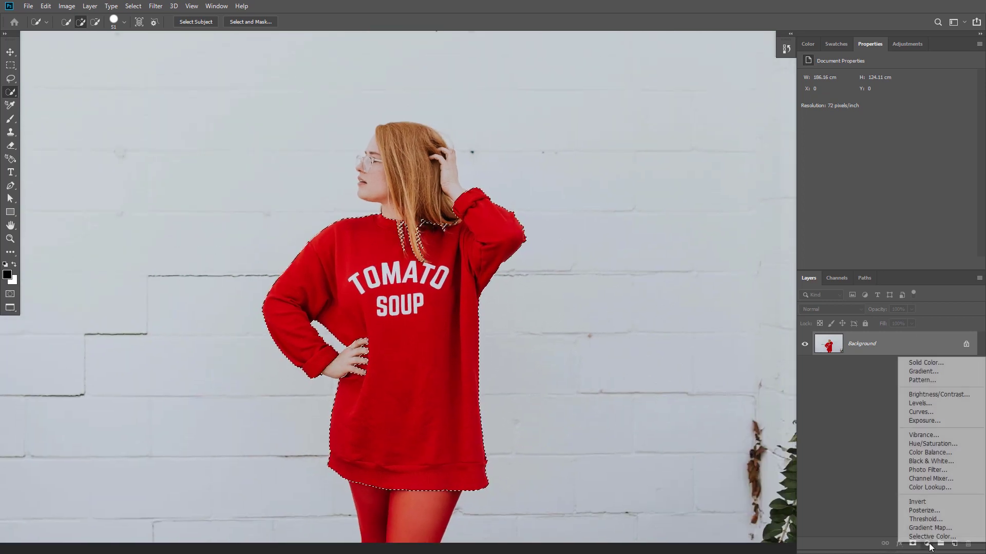
click(927, 445)
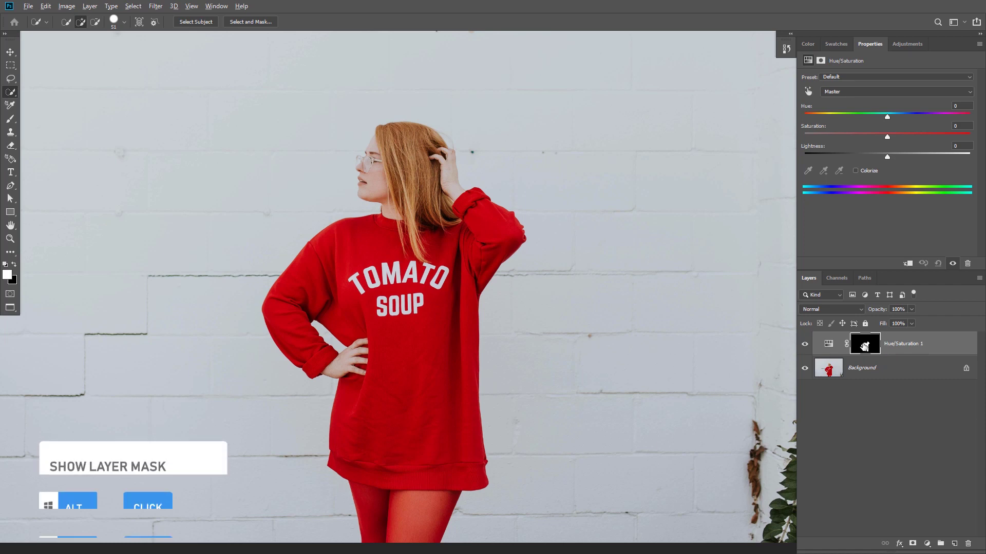
Display the adjustment's layer mask, paint out the stray line below the hem with a black brush, and return to the image.
alt+click(865, 346)
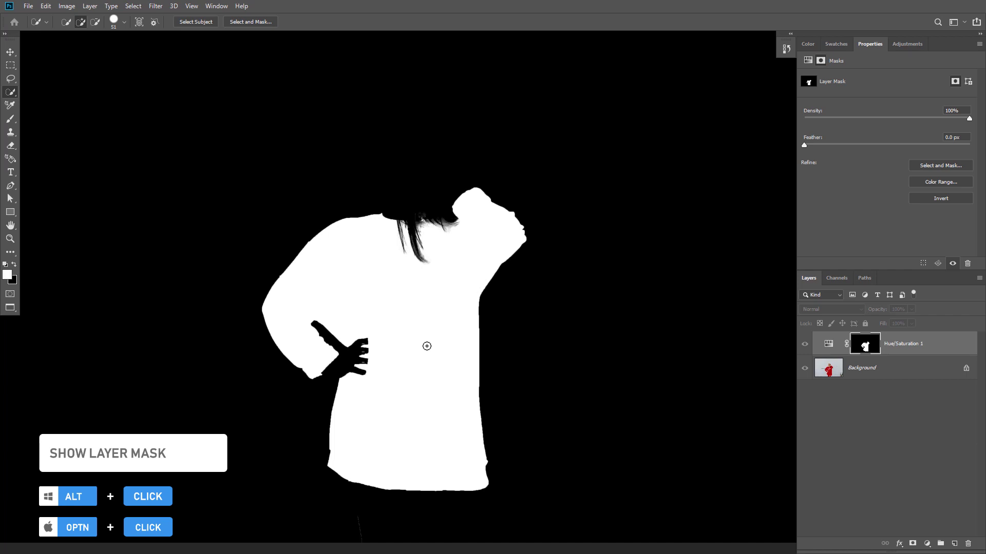
scroll(451, 354, up, 3)
drag(355, 362, 385, 172)
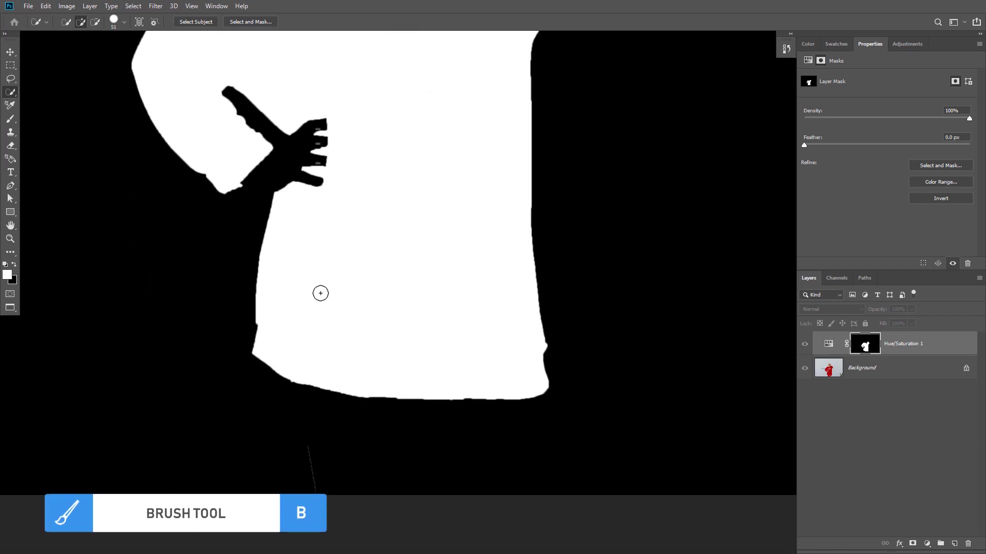
key(b)
alt+right_click(302, 406)
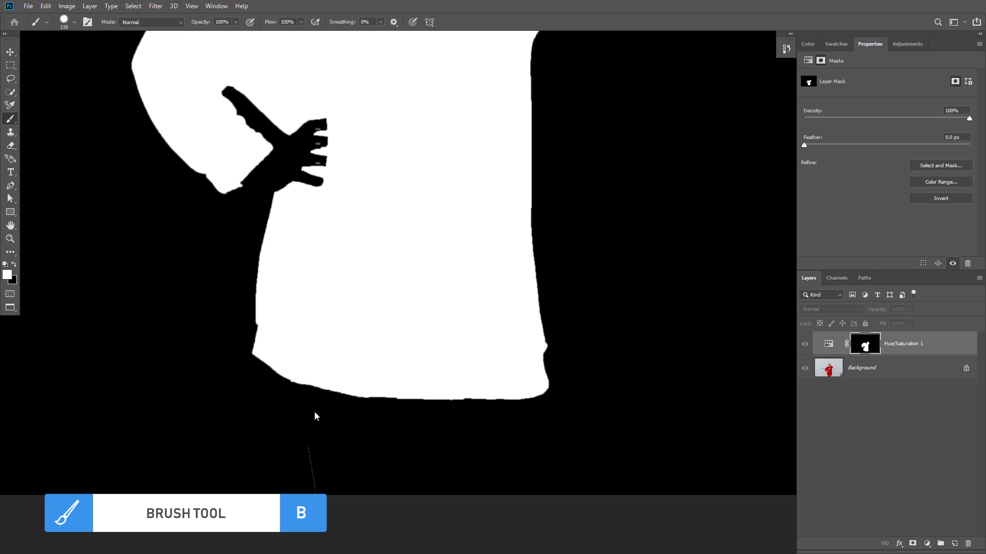
key(x)
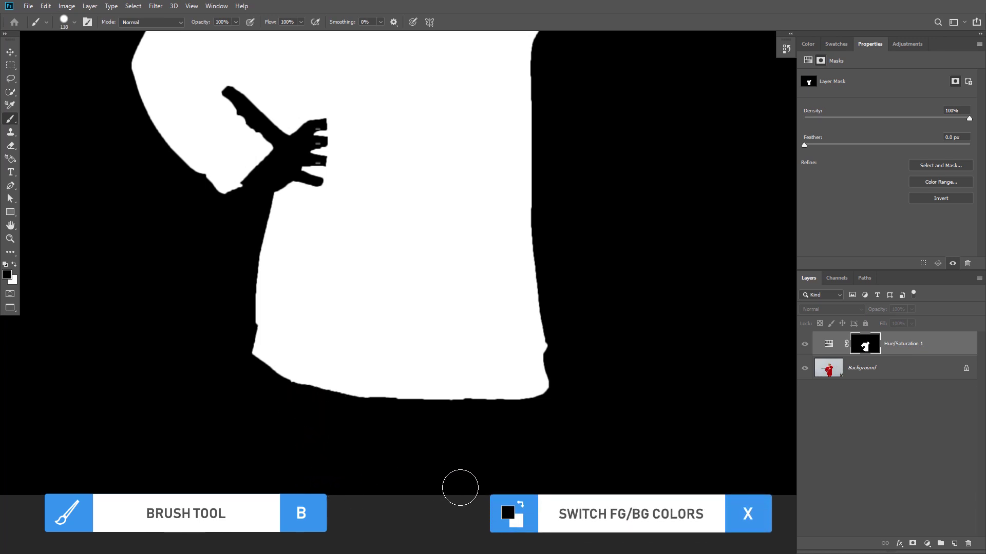
drag(407, 235, 405, 424)
drag(428, 211, 420, 314)
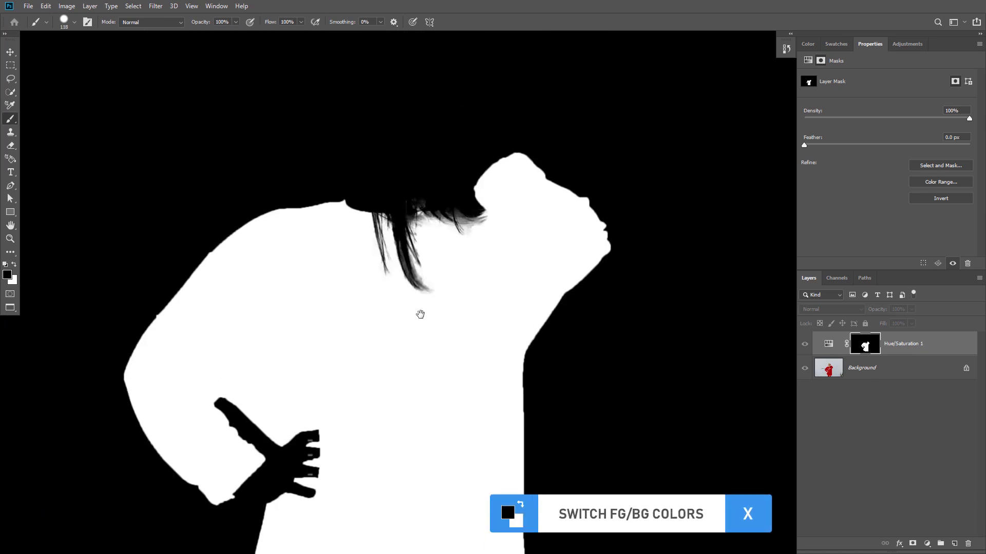
scroll(448, 294, down, 5)
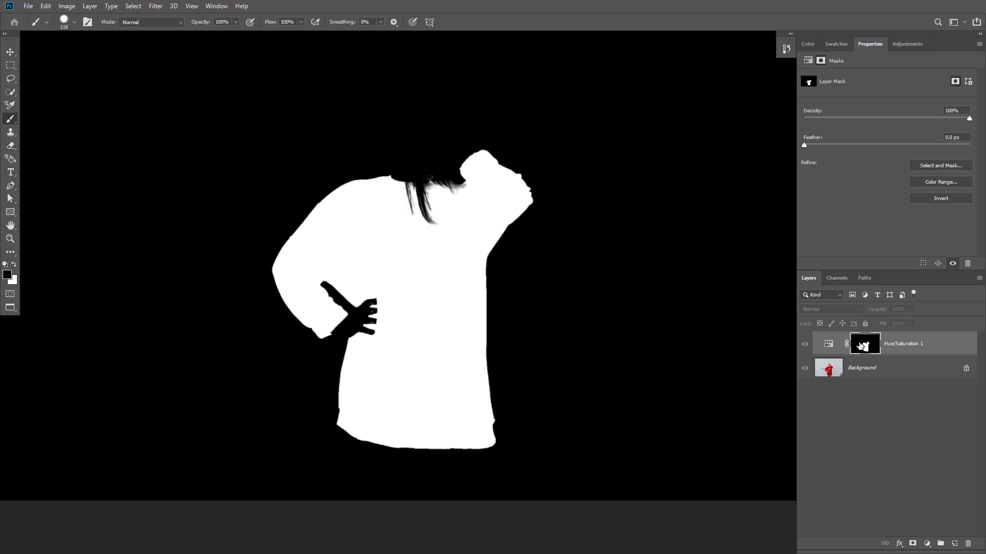
click(861, 346)
Recolor the sweater purple by setting the adjustment layer's Hue to -71, Saturation to -15 and Lightness to -4.
click(828, 345)
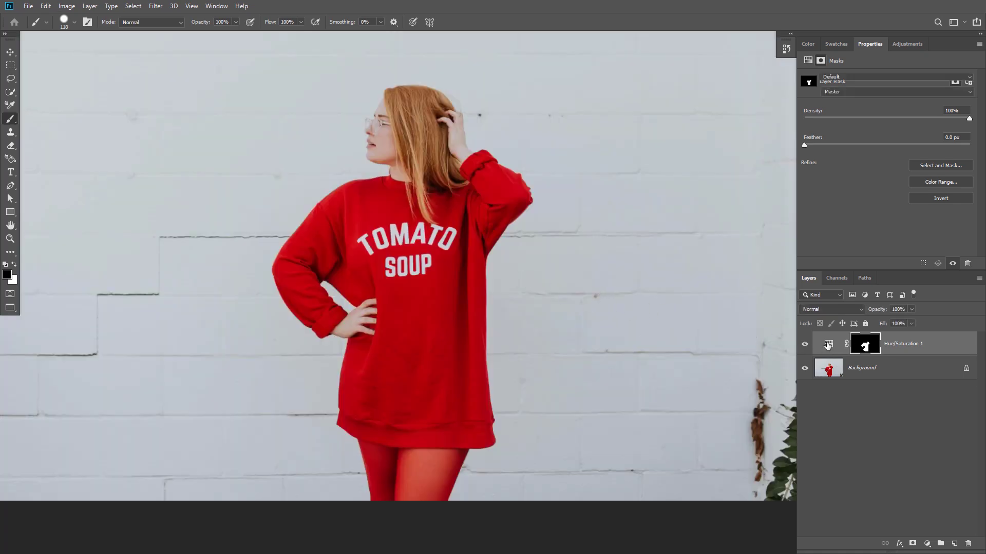
drag(883, 110, 844, 119)
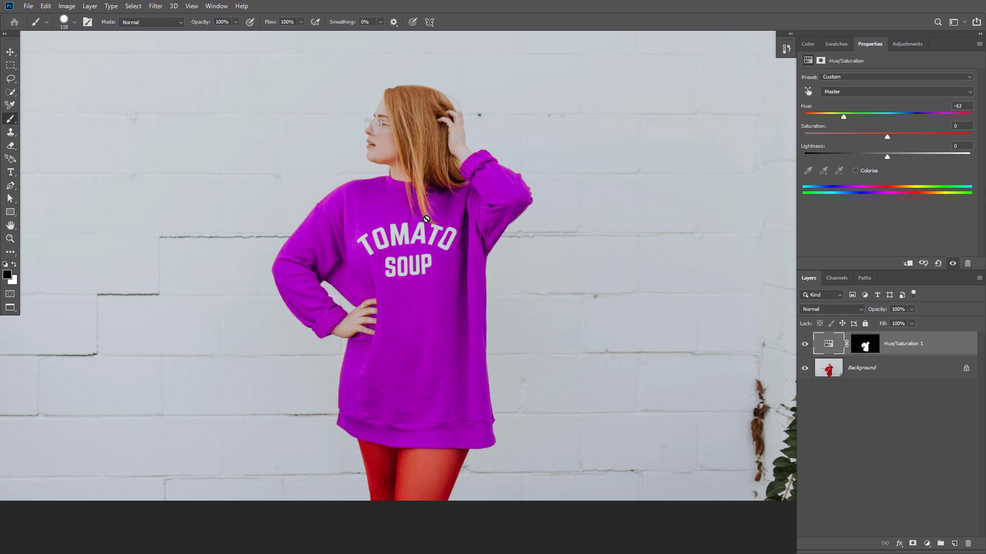
key(h)
scroll(394, 217, up, 3)
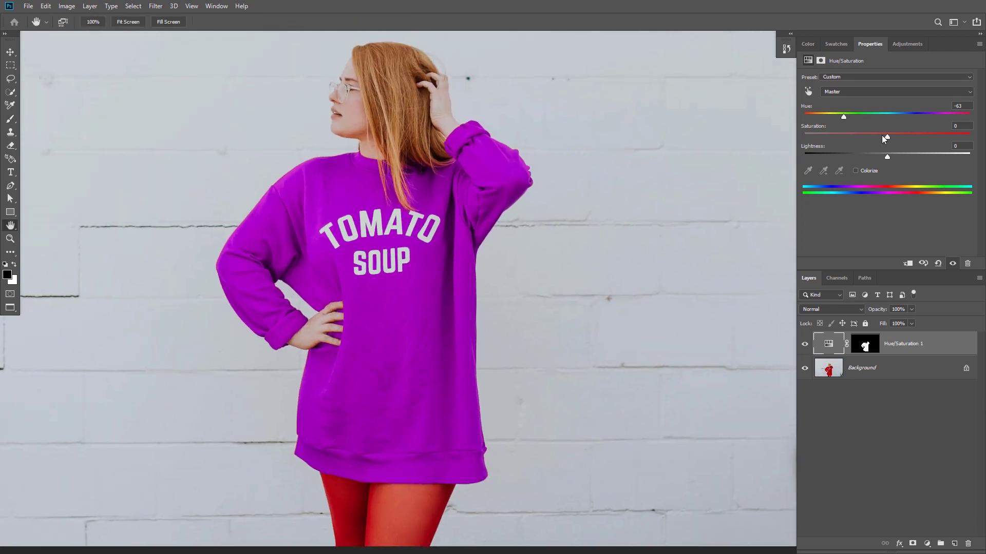
drag(886, 135, 878, 154)
drag(845, 117, 841, 118)
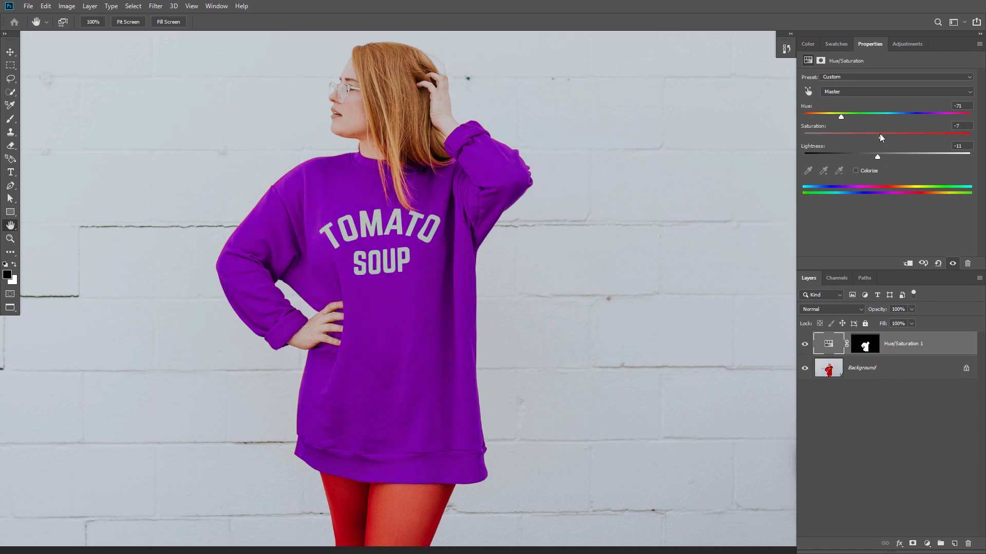
mouse_move(877, 157)
mouse_down()
mouse_move(869, 157)
mouse_move(883, 156)
mouse_up()
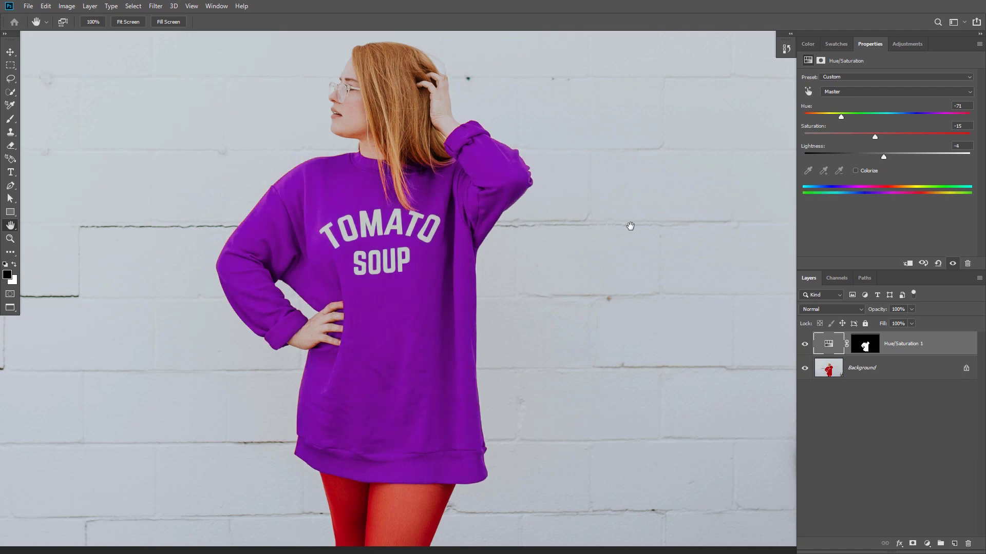
drag(420, 273, 426, 273)
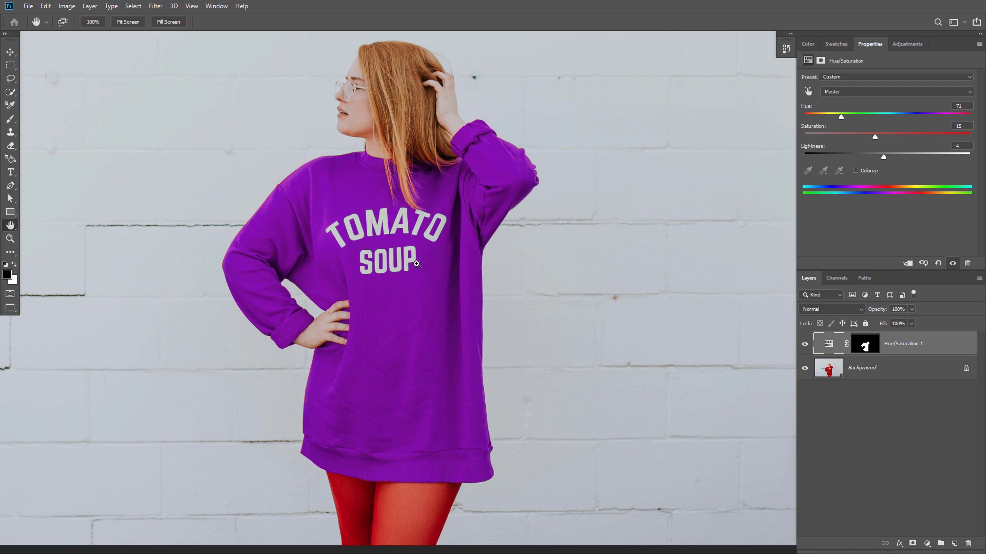
scroll(417, 264, down, 1)
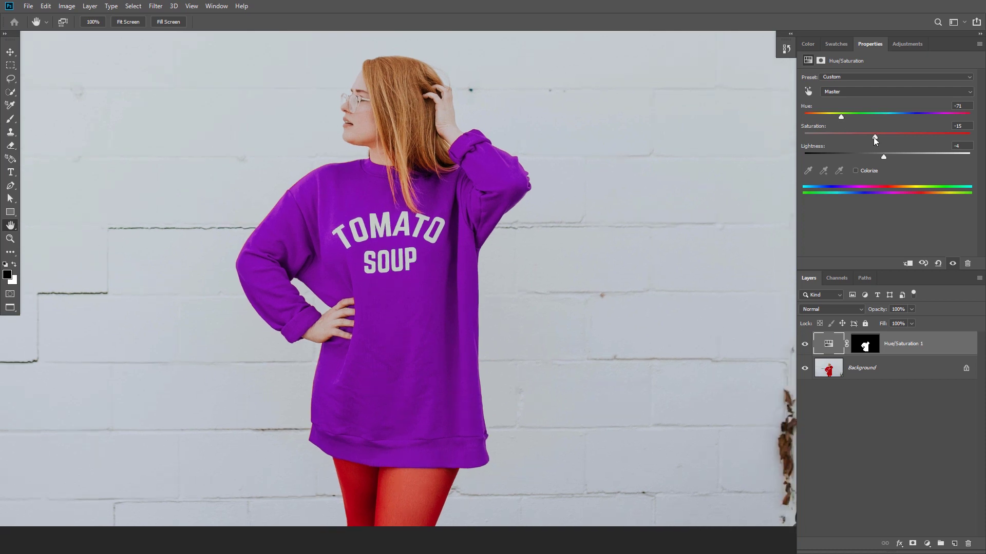
Recolor the sweater near-black by setting the adjustment layer's Saturation to -100 and Lightness to -65.
drag(877, 135, 786, 132)
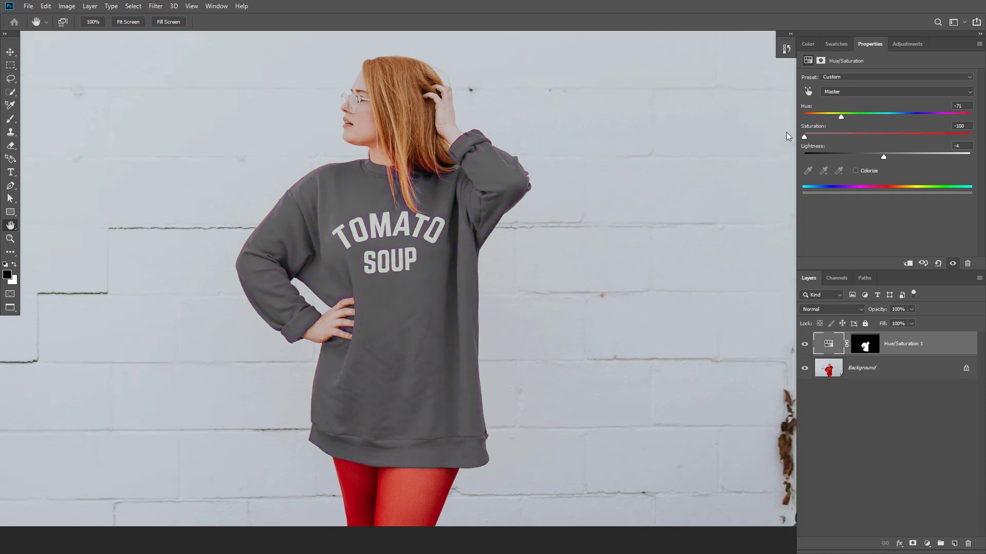
drag(883, 158, 841, 158)
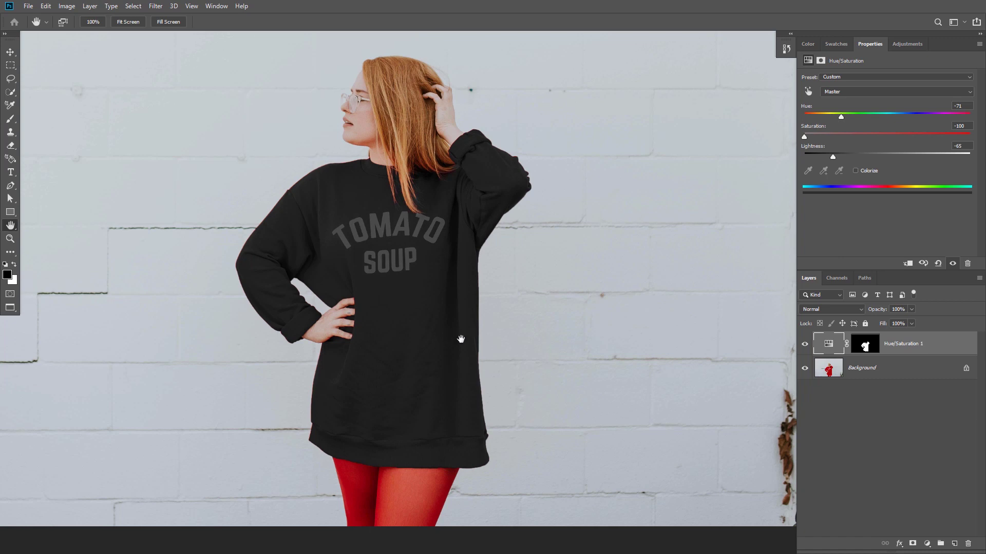
Add a Levels adjustment layer above the Hue/Saturation layer and clip it to that layer.
click(926, 543)
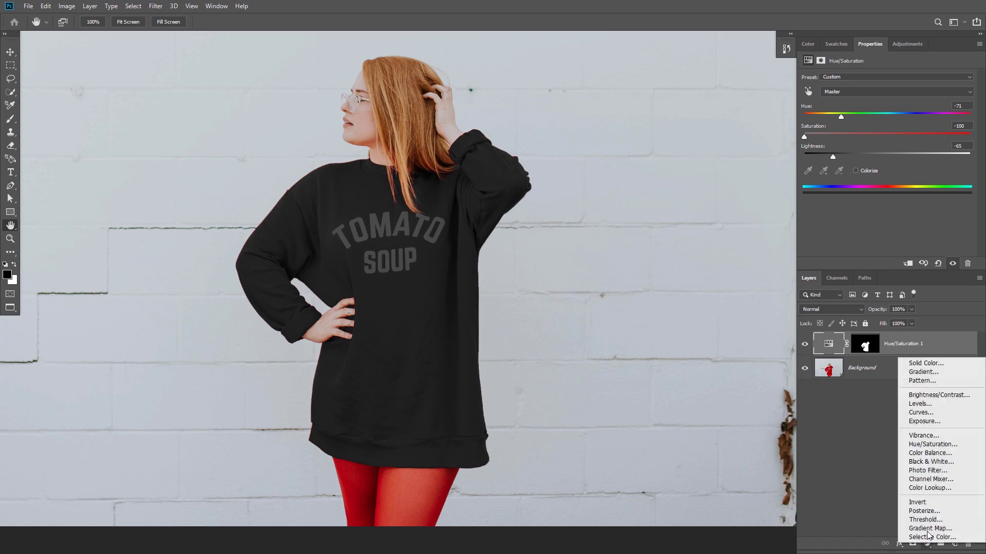
click(920, 405)
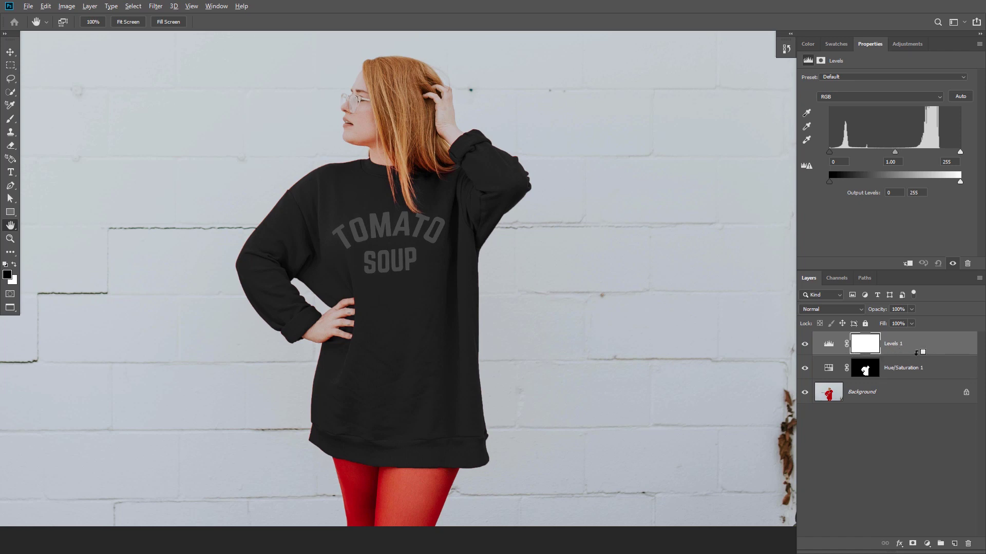
alt+click(919, 352)
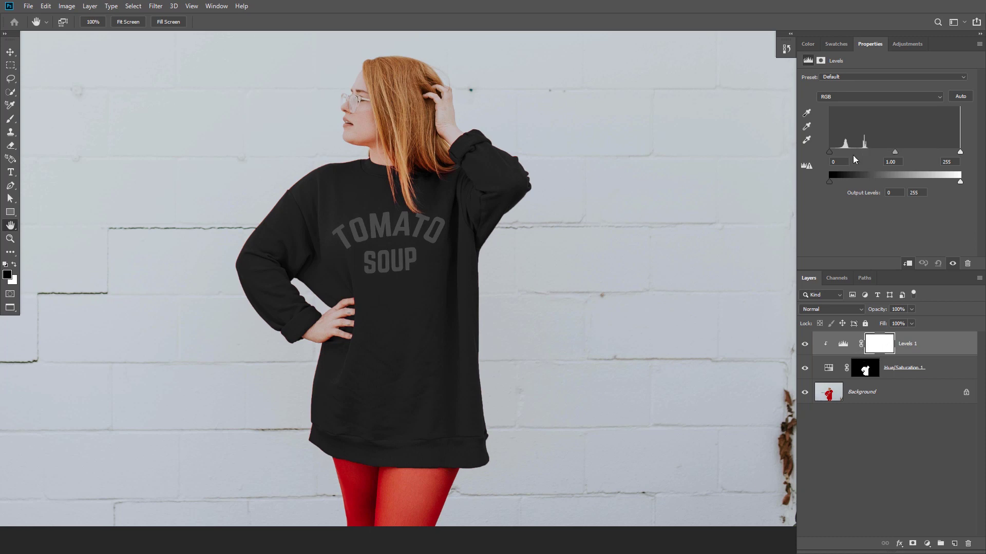
Increase the black sweater's contrast by setting the Levels inputs to 25, 1.80 and 209.
drag(893, 152, 839, 156)
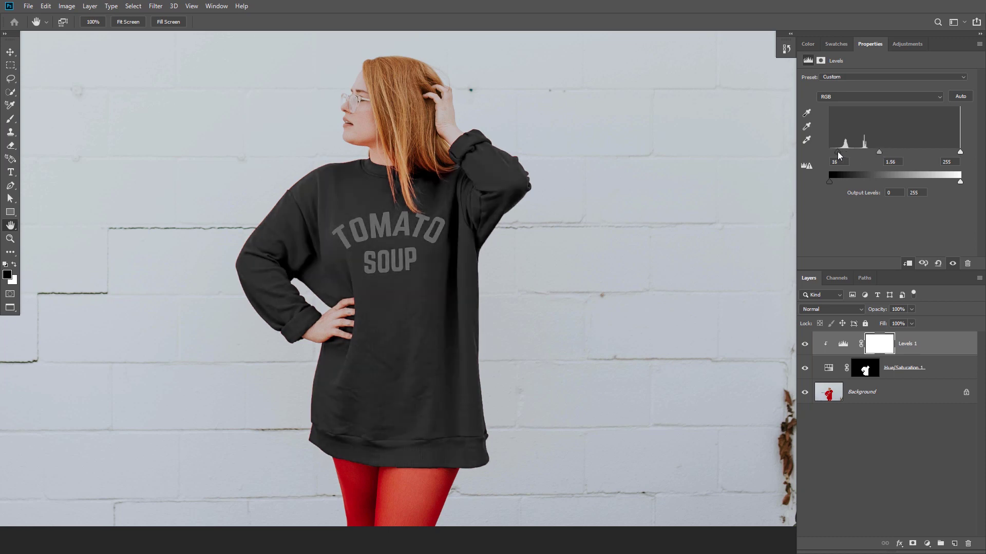
drag(959, 152, 941, 150)
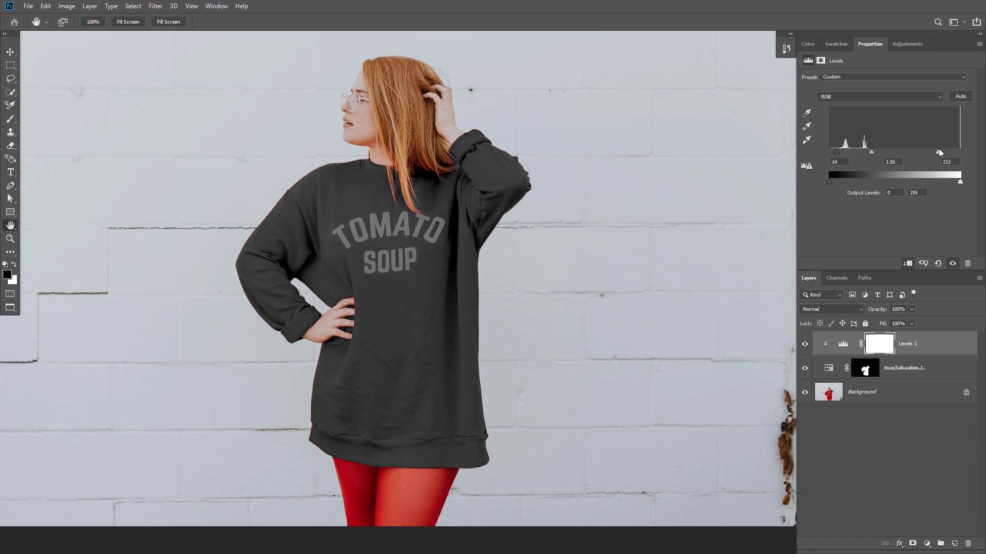
mouse_move(836, 152)
mouse_down()
mouse_move(868, 152)
mouse_move(842, 153)
mouse_up()
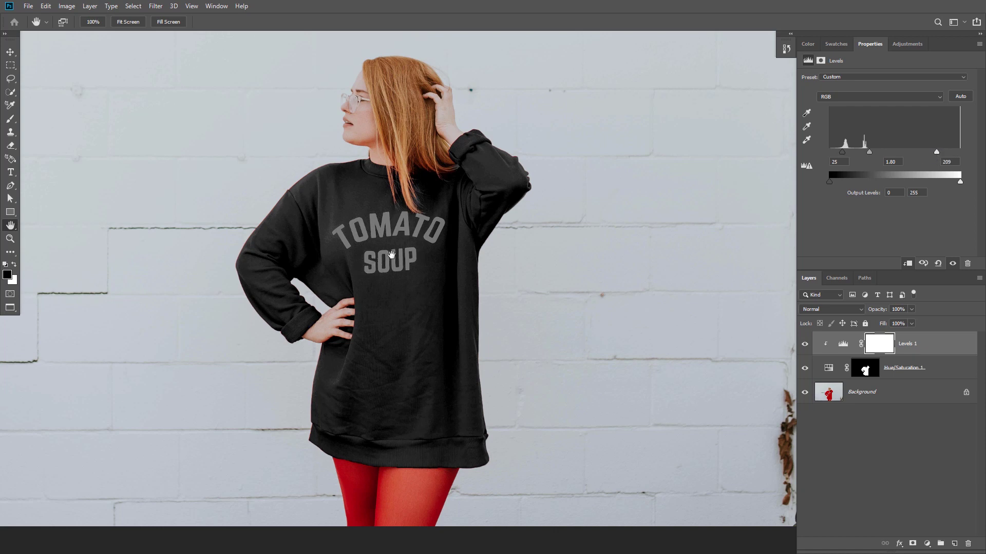
scroll(430, 234, down, 2)
drag(462, 244, 500, 239)
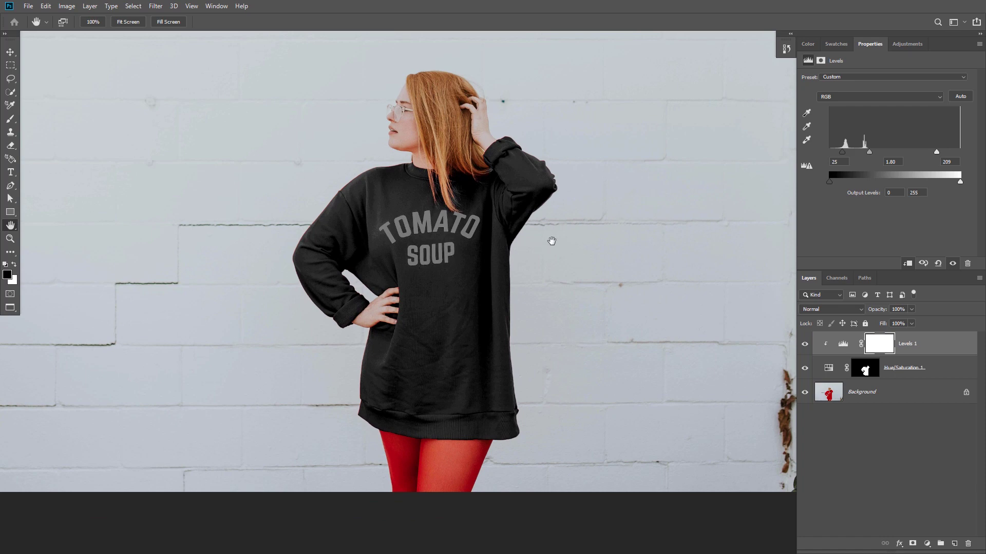
Turn the sweater light gray by setting the Hue/Saturation Lightness to +10 and the clipped Levels inputs to 42, 2.25 and 183.
click(828, 370)
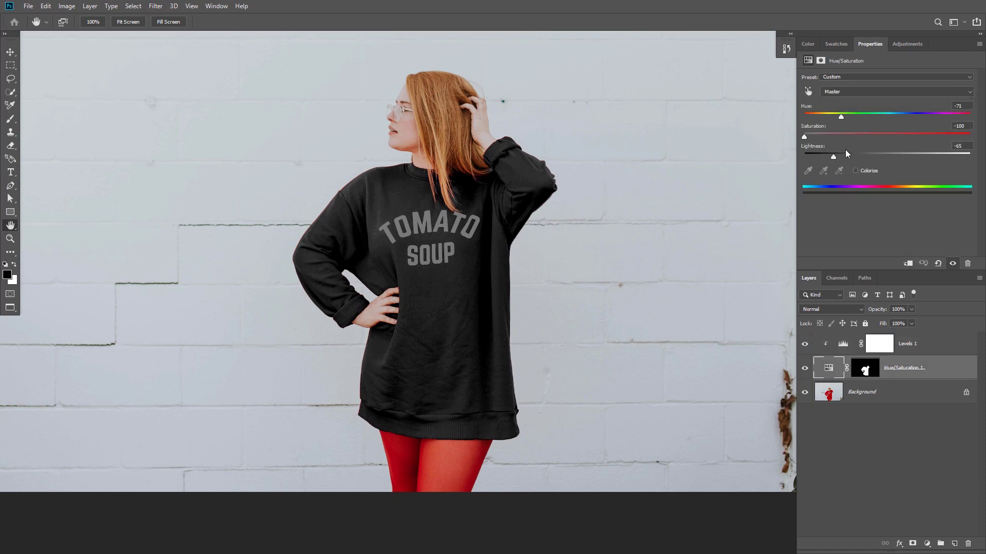
drag(834, 157, 895, 160)
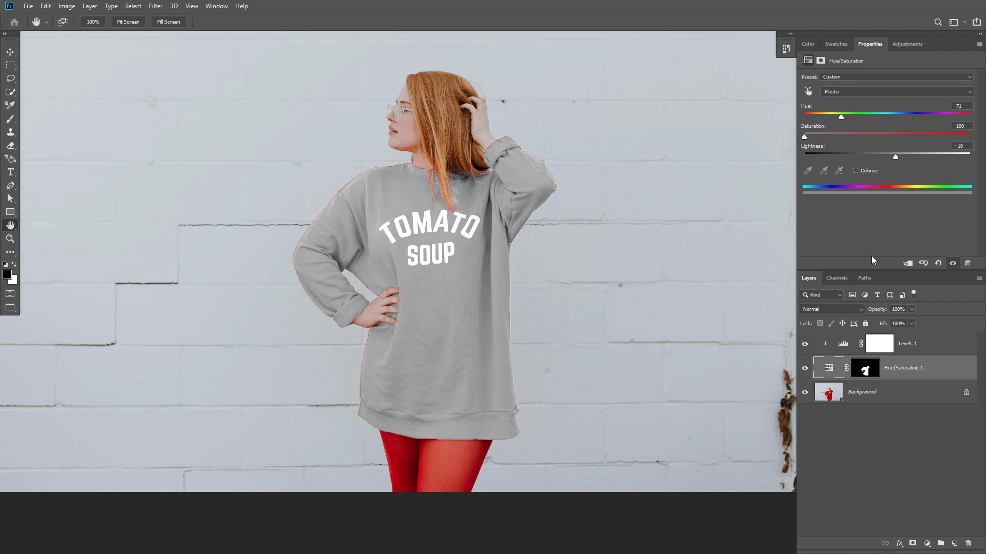
click(844, 343)
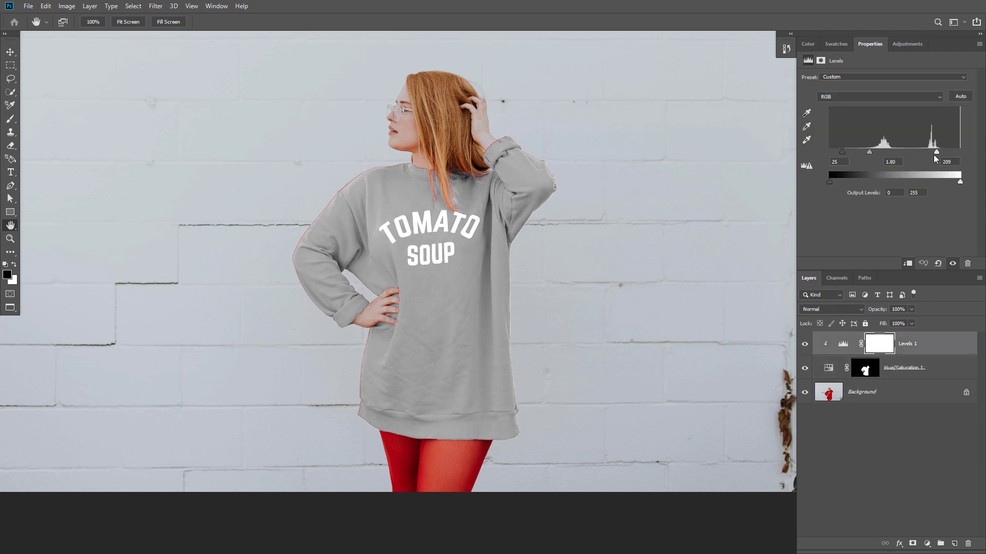
drag(933, 152, 924, 155)
drag(845, 155, 864, 154)
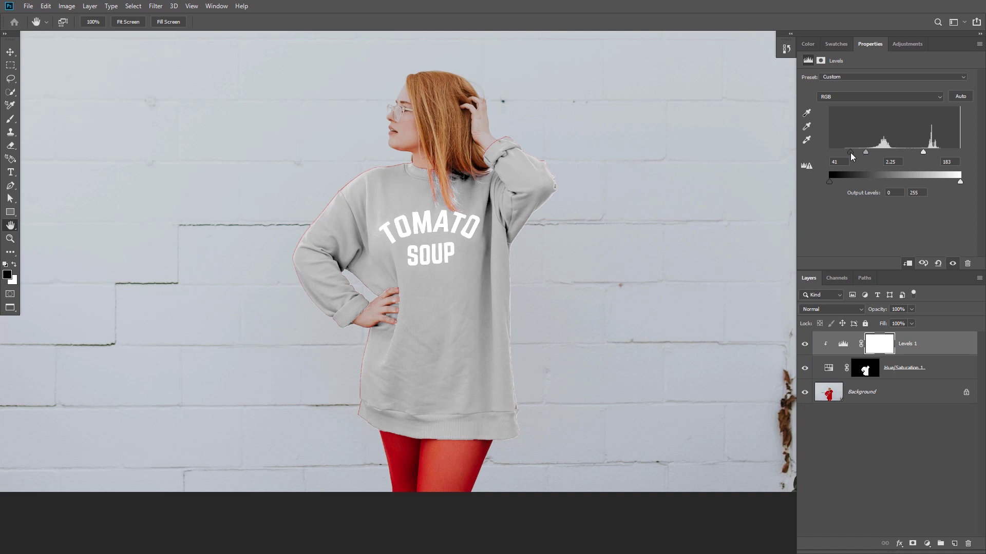
drag(851, 156, 852, 157)
Paint with a small white brush on the Hue/Saturation mask to cover the red fringe along the sweater's shoulder beside the collar.
scroll(347, 189, up, 5)
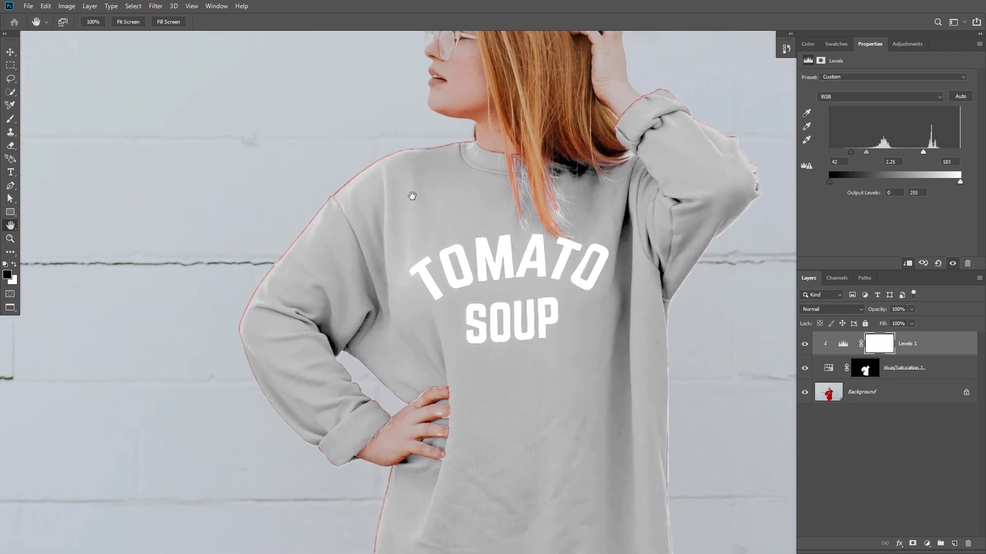
drag(409, 194, 356, 200)
click(860, 373)
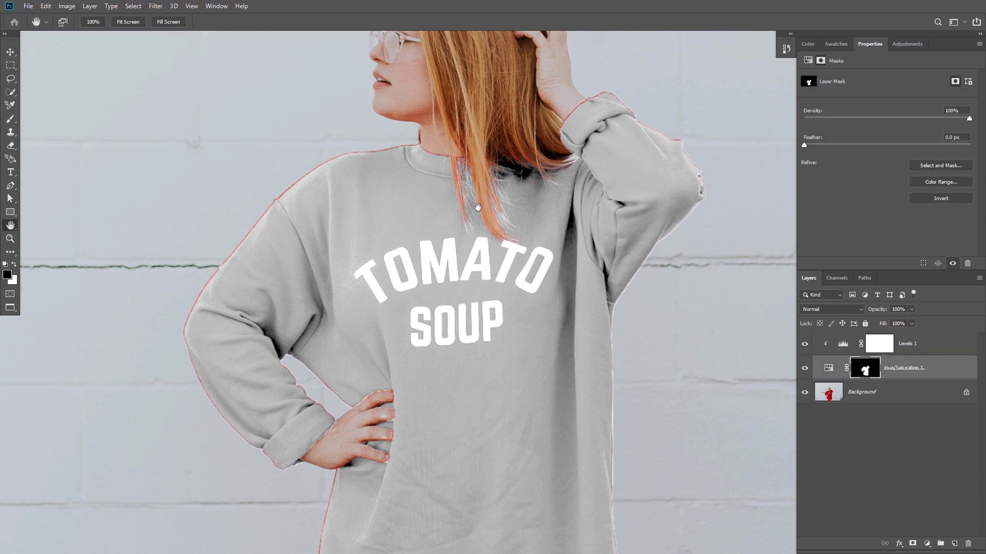
key(b)
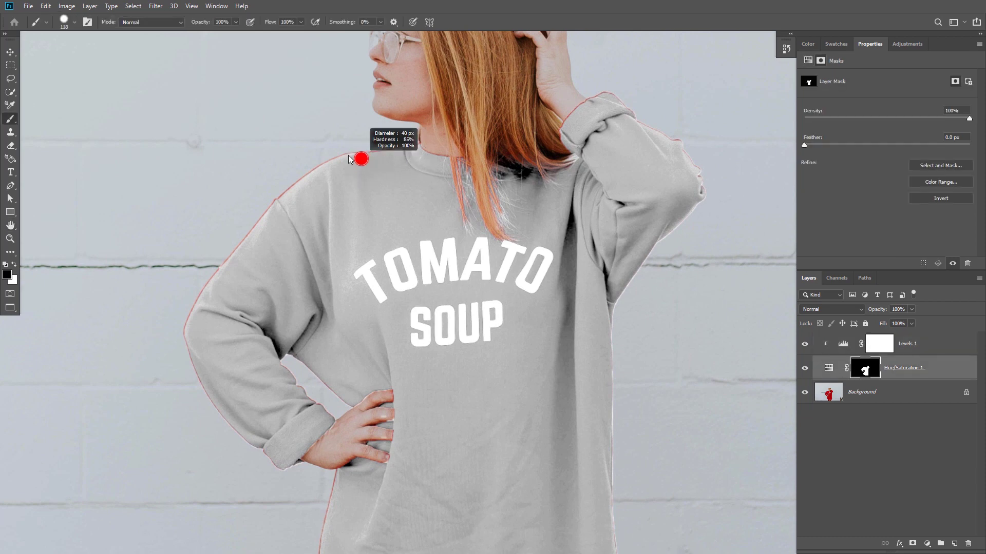
key(x)
mouse_move(373, 160)
mouse_down()
mouse_move(398, 156)
mouse_move(339, 161)
mouse_move(318, 179)
mouse_up()
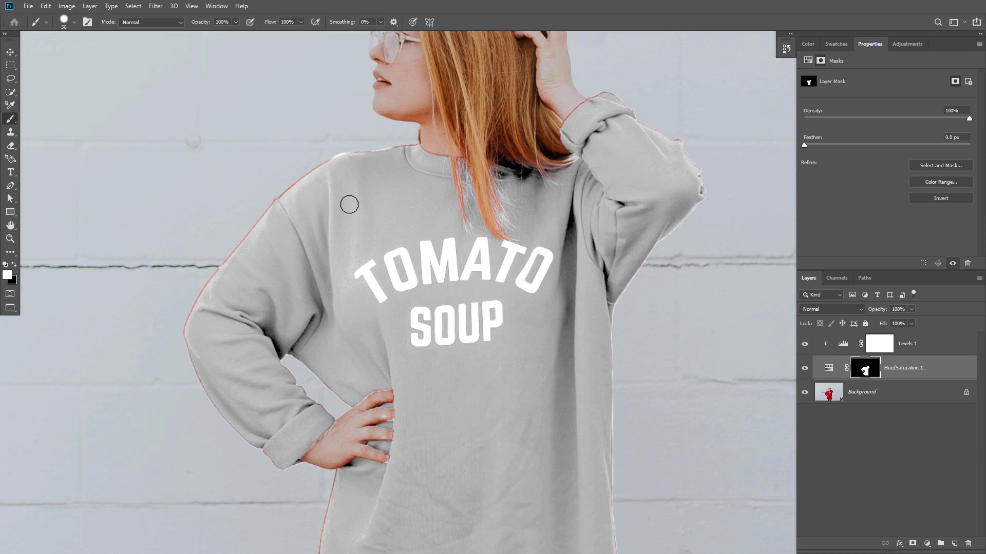
scroll(390, 222, down, 2)
drag(377, 226, 359, 221)
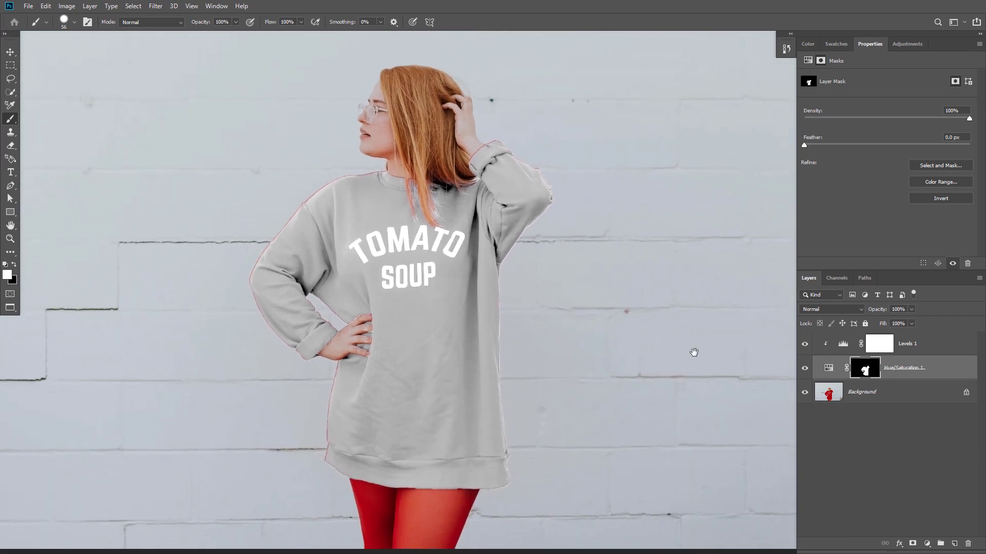
Load the Hue/Saturation layer mask as a selection and expand it by 1 pixel.
key(ctrl+plus)
ctrl+click(863, 373)
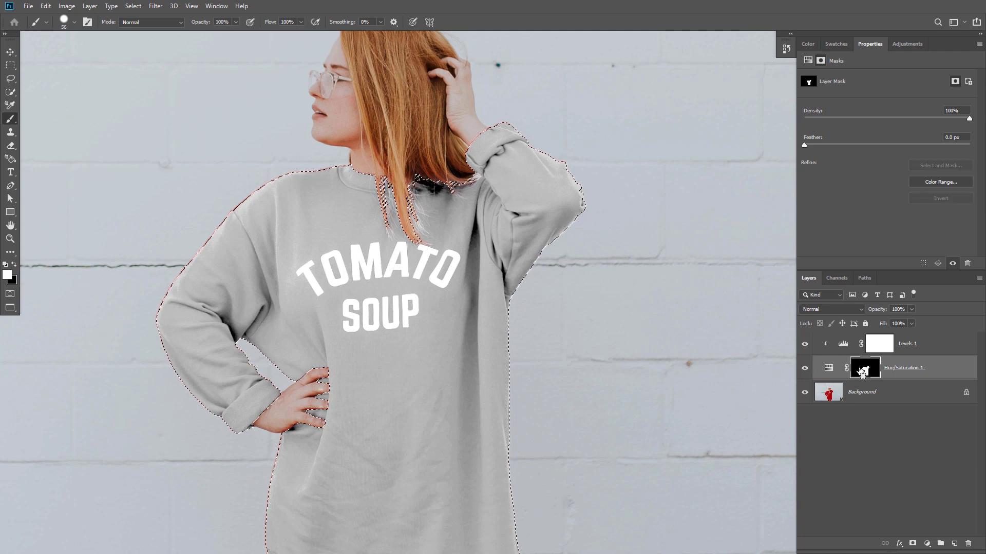
click(155, 7)
mouse_move(140, 11)
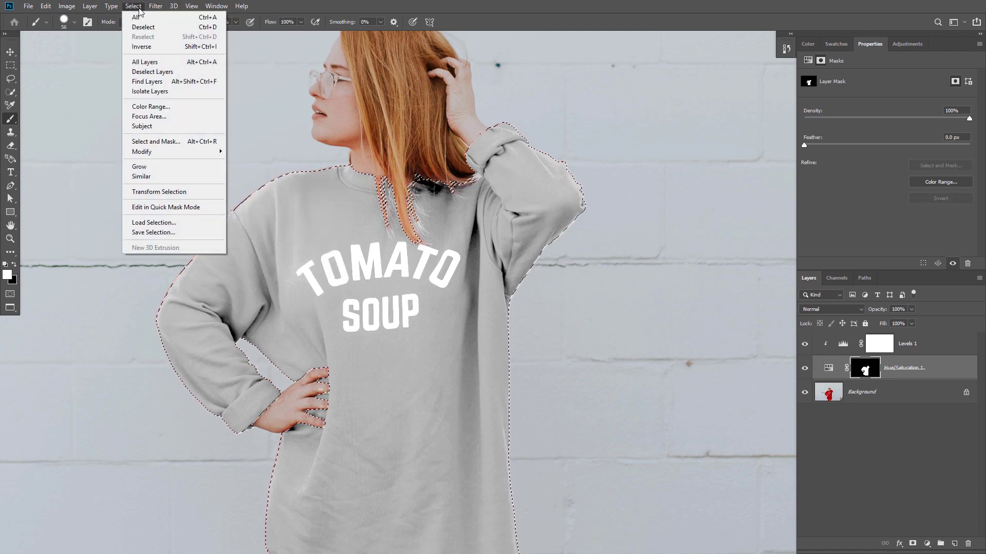
mouse_move(190, 152)
click(251, 171)
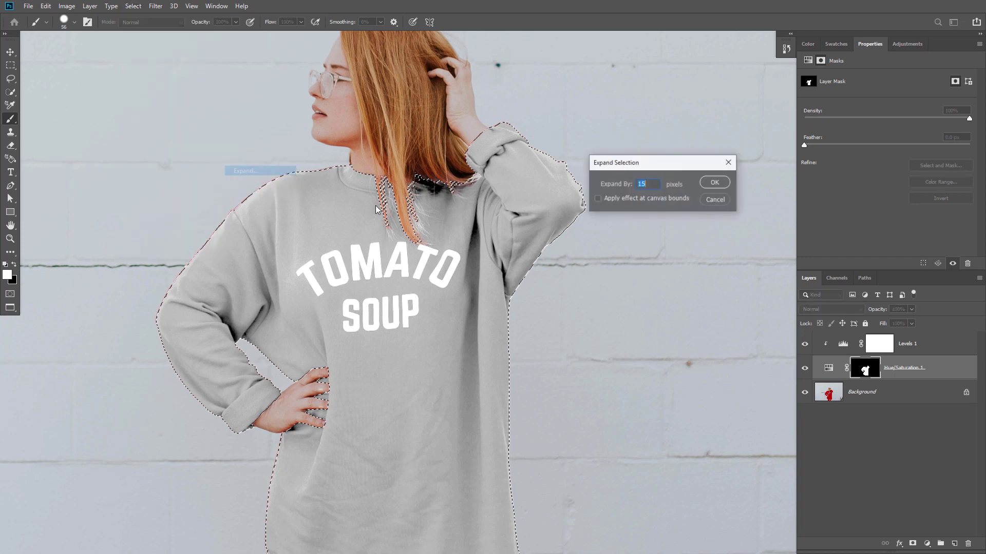
text(1)
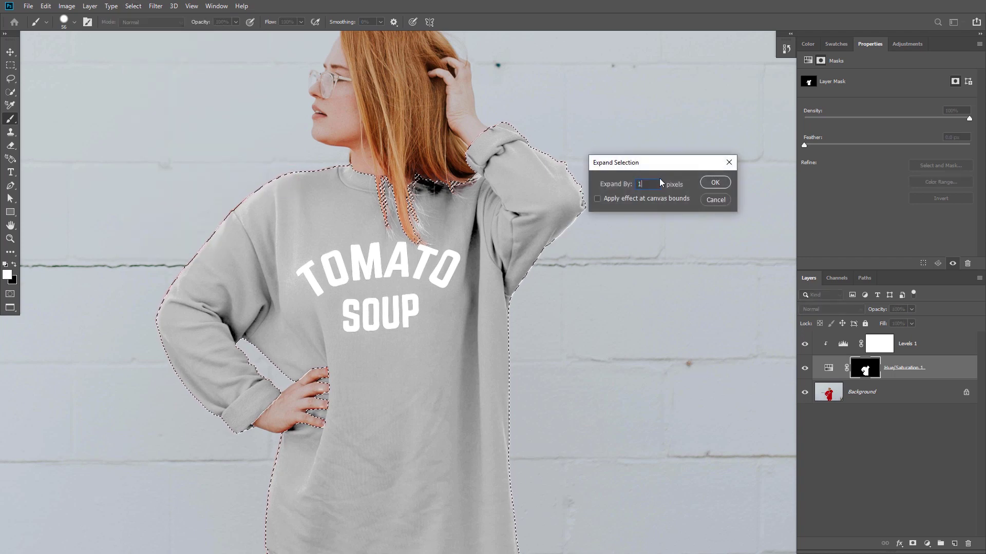
click(714, 183)
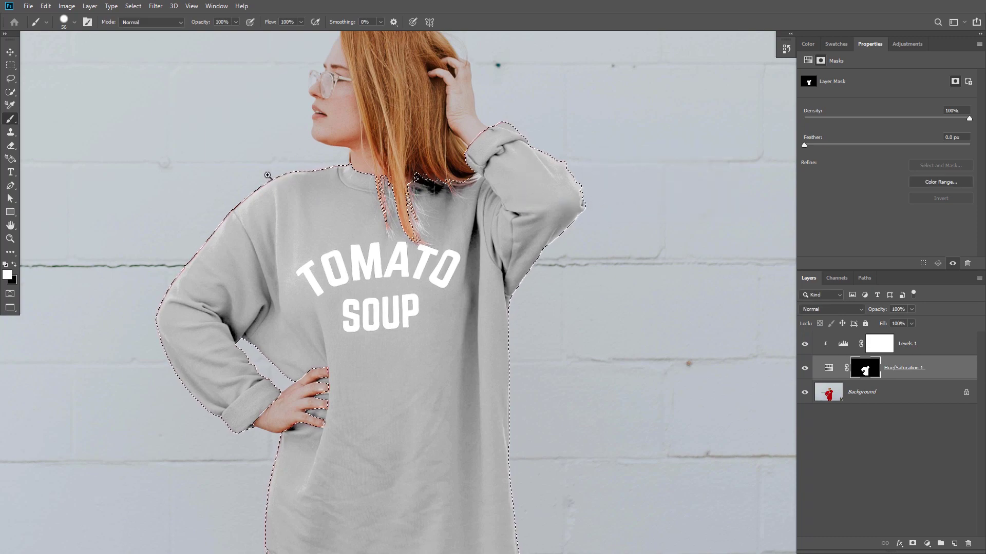
Hide the selection outline and paint white on the mask along the sweater's shoulder and sleeve edges to cover the red fringe.
scroll(318, 186, up, 3)
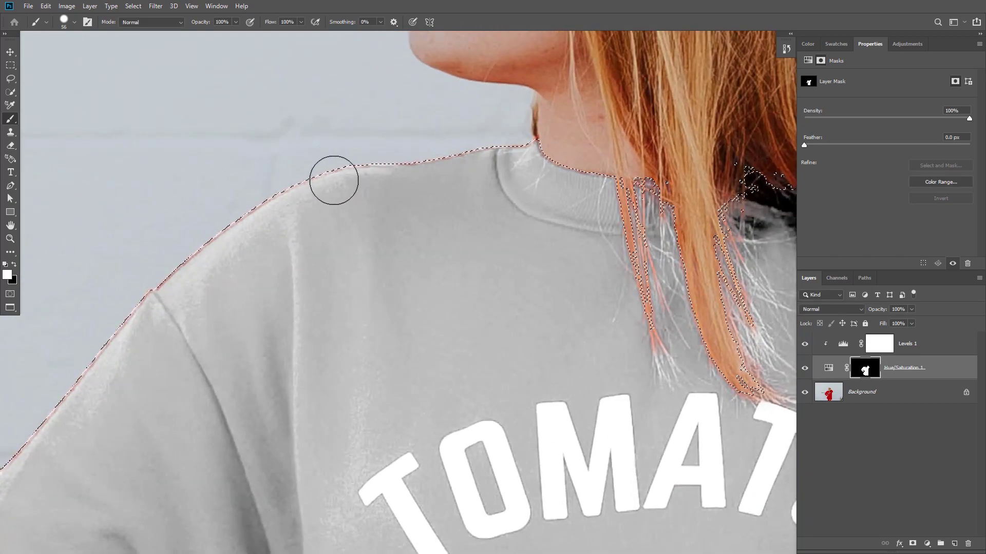
scroll(363, 197, down, 5)
scroll(319, 203, up, 1)
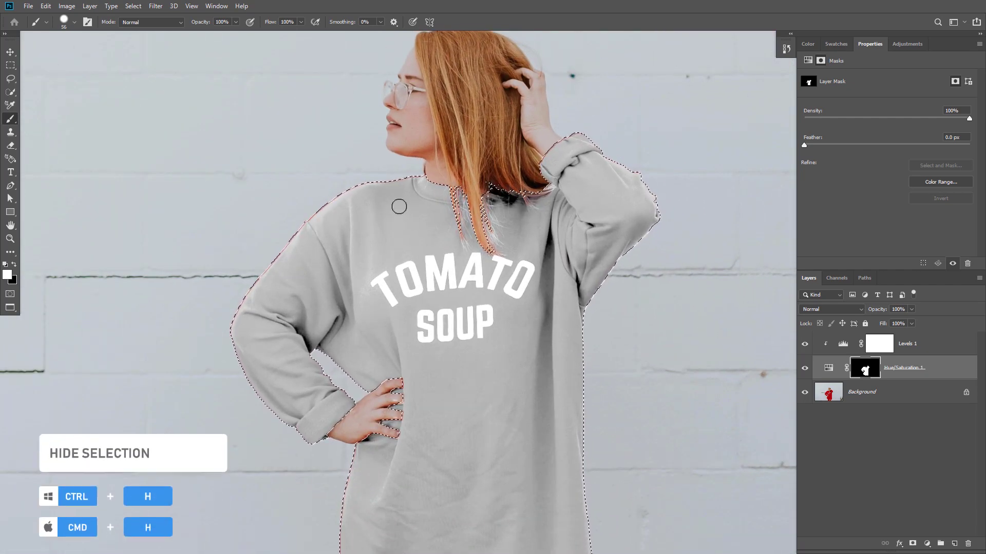
key(ctrl+h)
drag(378, 193, 346, 199)
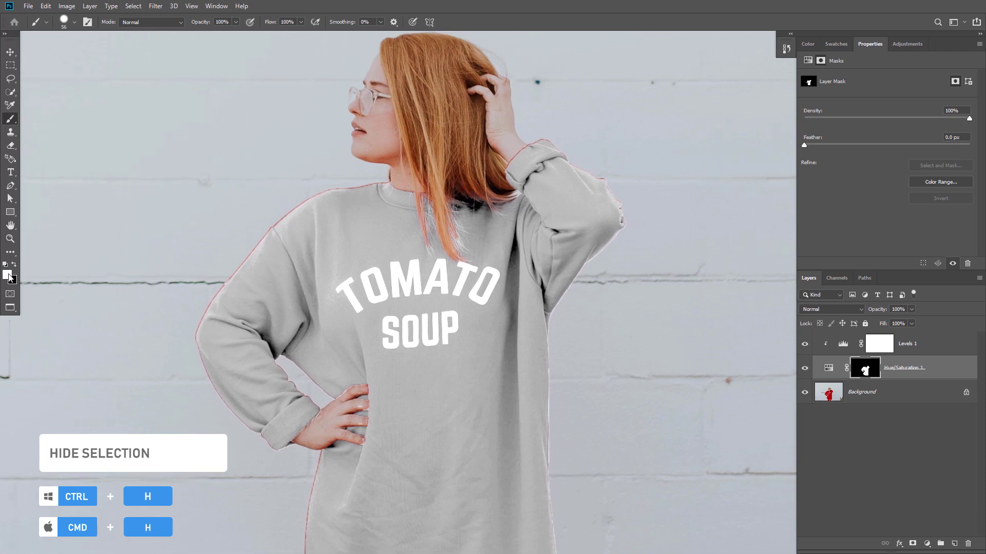
mouse_move(363, 189)
mouse_down()
mouse_move(312, 200)
mouse_move(272, 237)
mouse_move(293, 212)
mouse_move(280, 215)
mouse_move(302, 201)
mouse_move(205, 313)
mouse_move(202, 364)
mouse_move(203, 347)
mouse_move(229, 386)
mouse_up()
scroll(348, 252, down, 3)
scroll(347, 252, up, 2)
drag(450, 242, 428, 220)
mouse_move(451, 156)
mouse_down()
mouse_move(473, 149)
mouse_move(483, 161)
mouse_up()
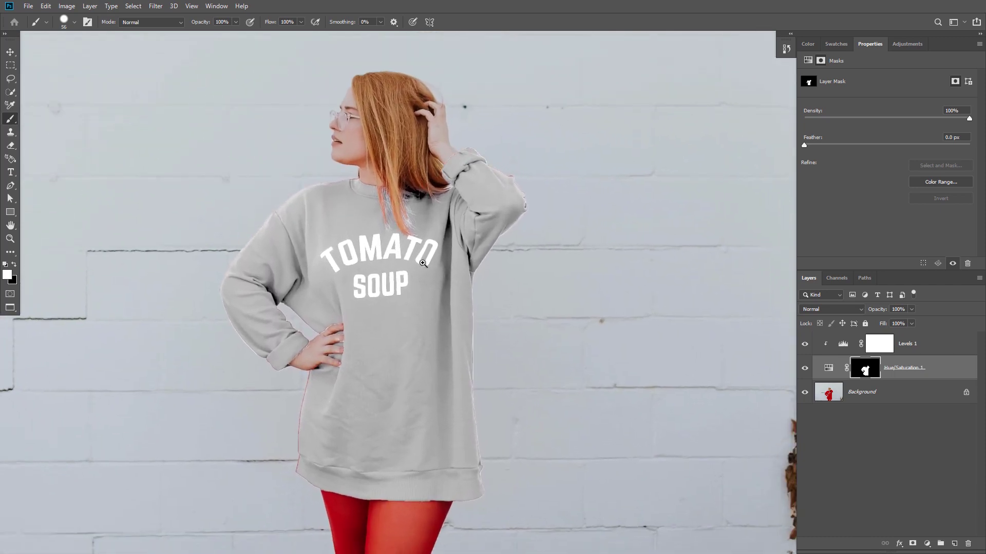
scroll(423, 264, down, 2)
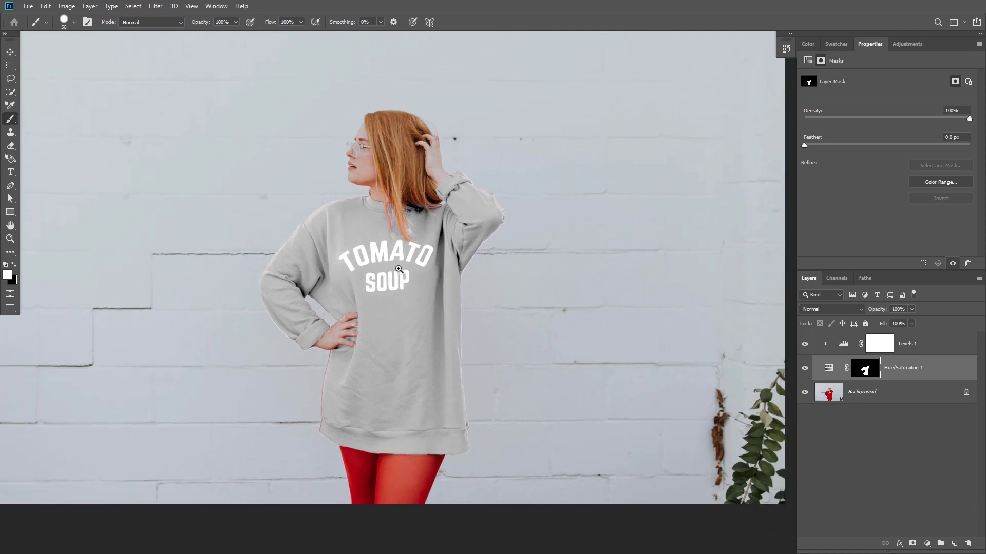
key(space)
drag(409, 256, 411, 269)
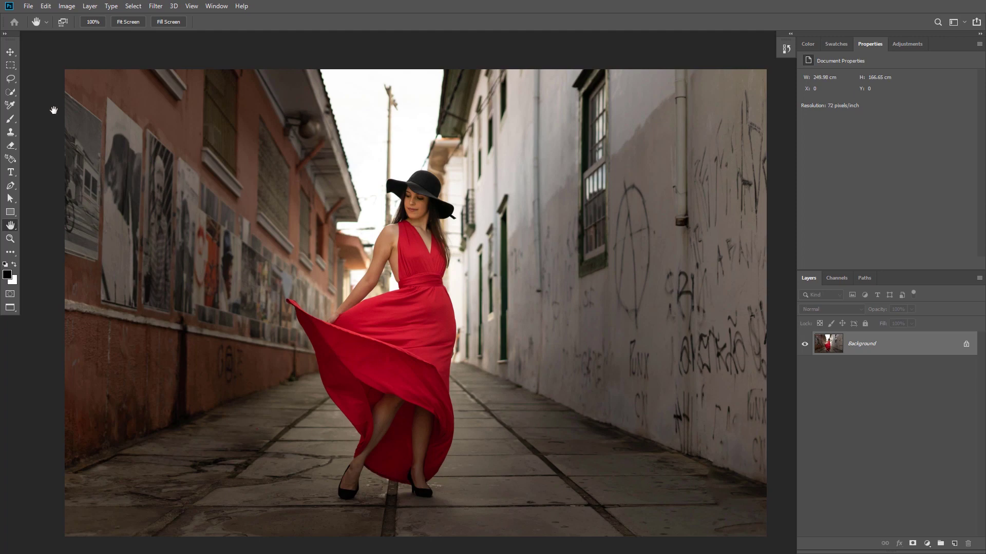
Try to select the red dress's bodice from the straps to the waist with the Quick Selection tool in the alley photo.
click(11, 92)
drag(403, 290, 429, 293)
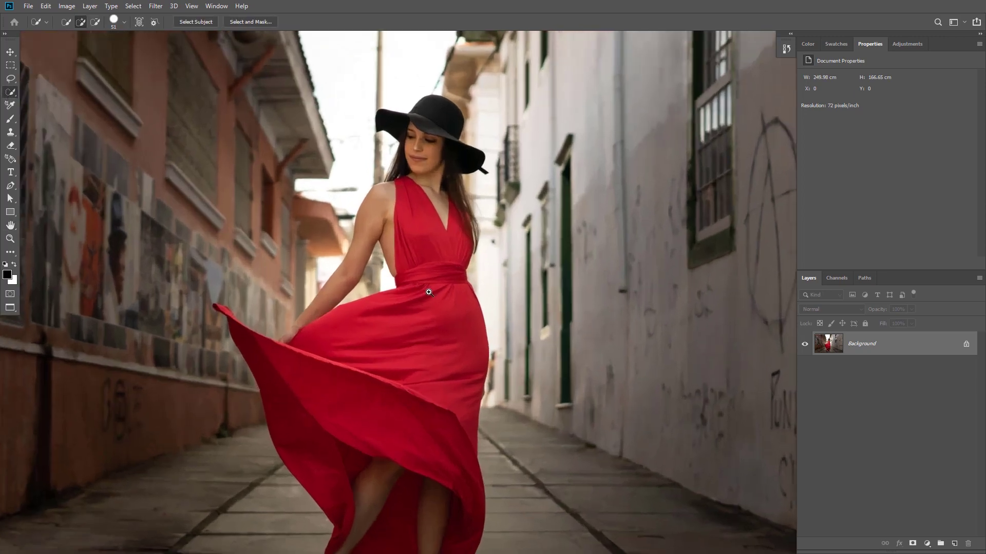
mouse_move(403, 191)
mouse_down()
mouse_move(432, 266)
mouse_move(489, 236)
mouse_move(470, 203)
mouse_move(479, 275)
mouse_up()
scroll(473, 209, up, 3)
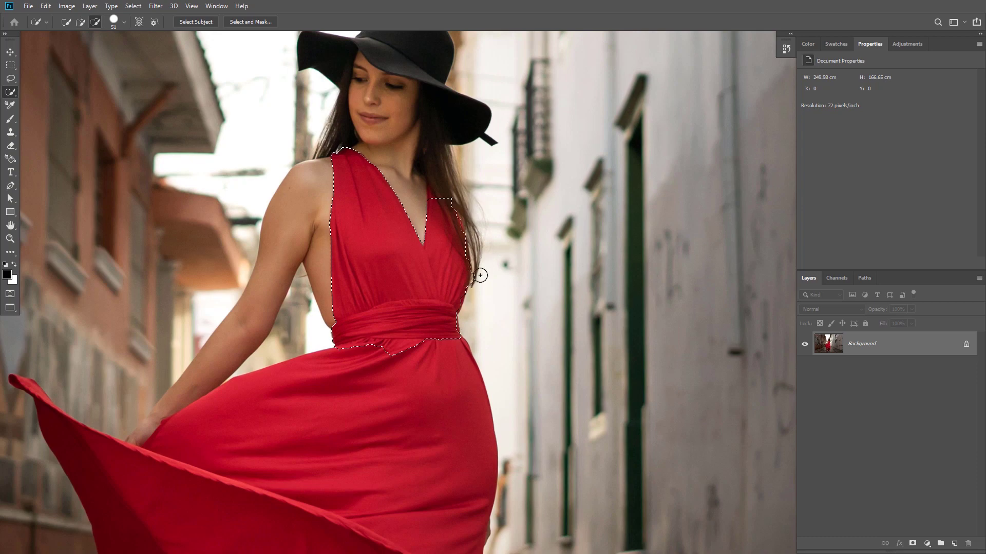
scroll(479, 276, down, 3)
drag(429, 246, 379, 253)
key(ctrl+d)
mouse_move(187, 326)
mouse_down()
mouse_move(303, 159)
mouse_move(242, 172)
mouse_move(246, 301)
mouse_up()
drag(205, 249, 222, 262)
key(ctrl+shift+d)
Try to extend the Quick Selection over the dress's skirt around the legs with a brush enlarged to 110 px, and discard the selection.
drag(387, 414, 354, 106)
mouse_move(359, 413)
mouse_down()
mouse_move(387, 391)
mouse_move(465, 246)
mouse_up()
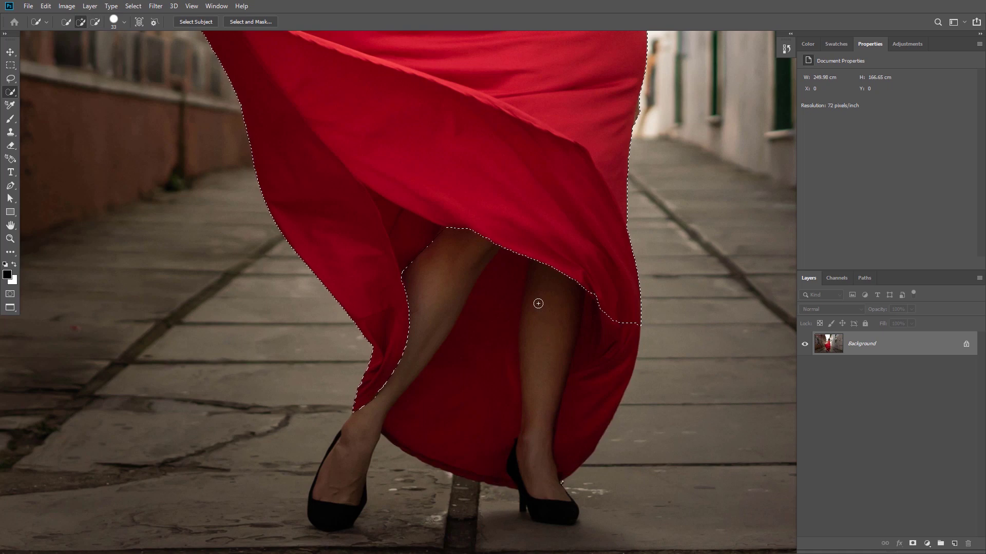
key(ctrl+minus)
key(bracketright)
key(bracketright)
key(bracketright)
key(bracketright)
key(bracketright)
key(bracketright)
mouse_move(575, 296)
mouse_down()
mouse_move(550, 282)
mouse_move(543, 395)
mouse_move(562, 395)
mouse_move(575, 367)
mouse_move(546, 325)
mouse_up()
key(ctrl+plus)
mouse_move(566, 421)
mouse_down()
mouse_move(561, 414)
mouse_move(554, 463)
mouse_up()
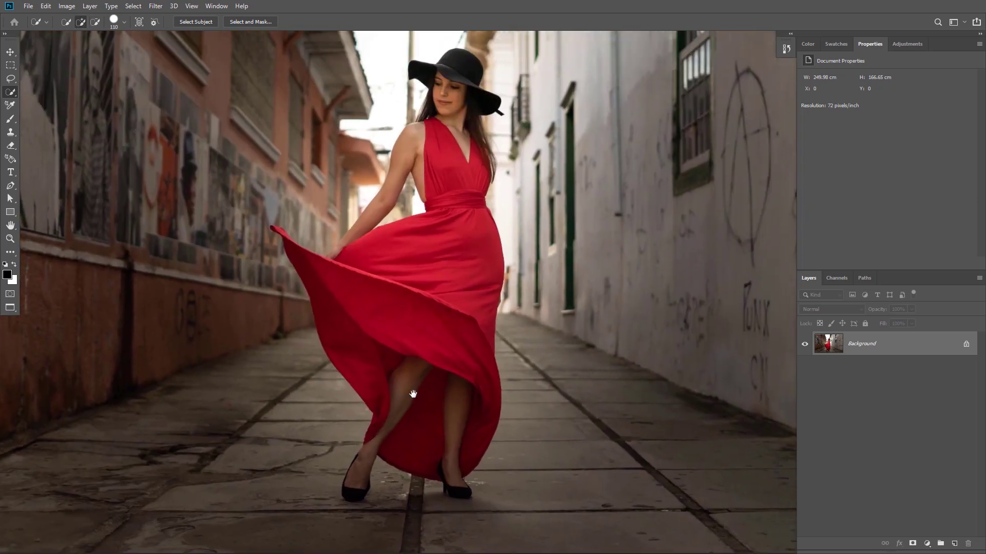
key(ctrl+d)
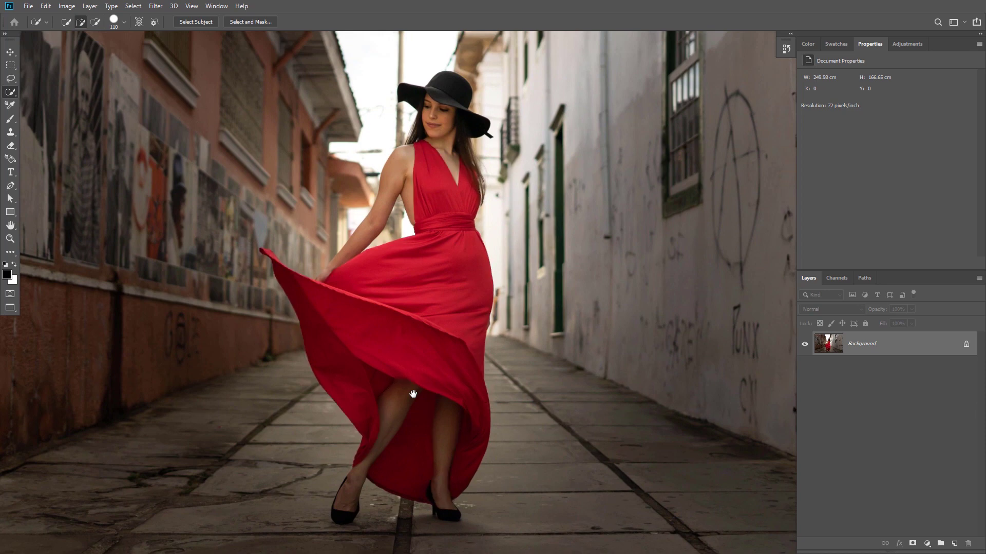
key(h)
scroll(430, 297, down, 4)
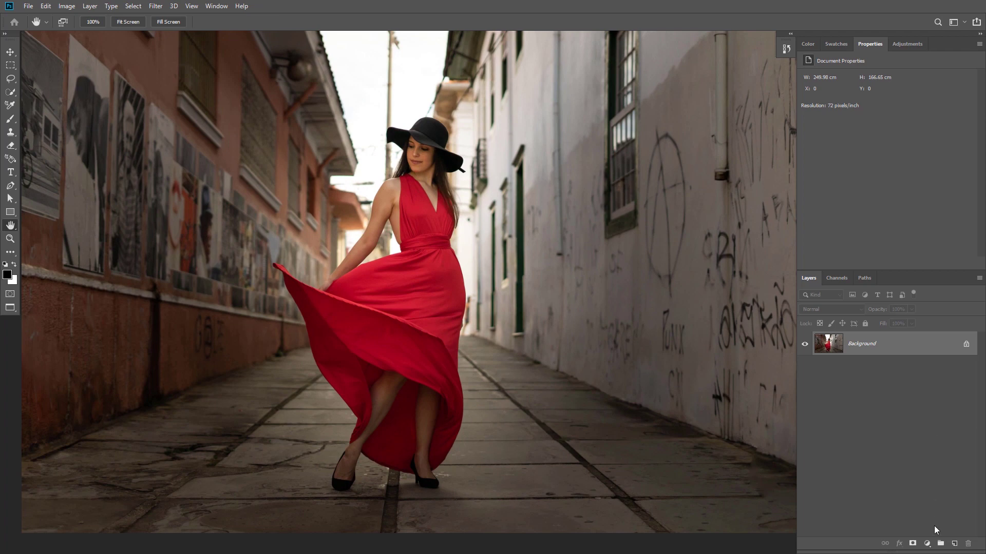
Add a Hue/Saturation adjustment layer to the alley photo and target the Reds by sampling the dress with the on-image adjustment tool.
click(927, 543)
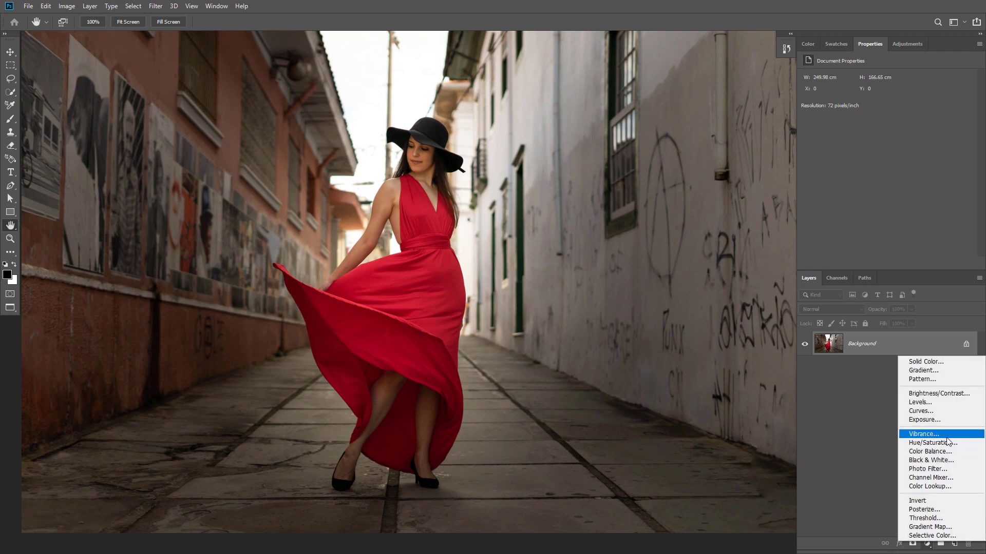
click(946, 443)
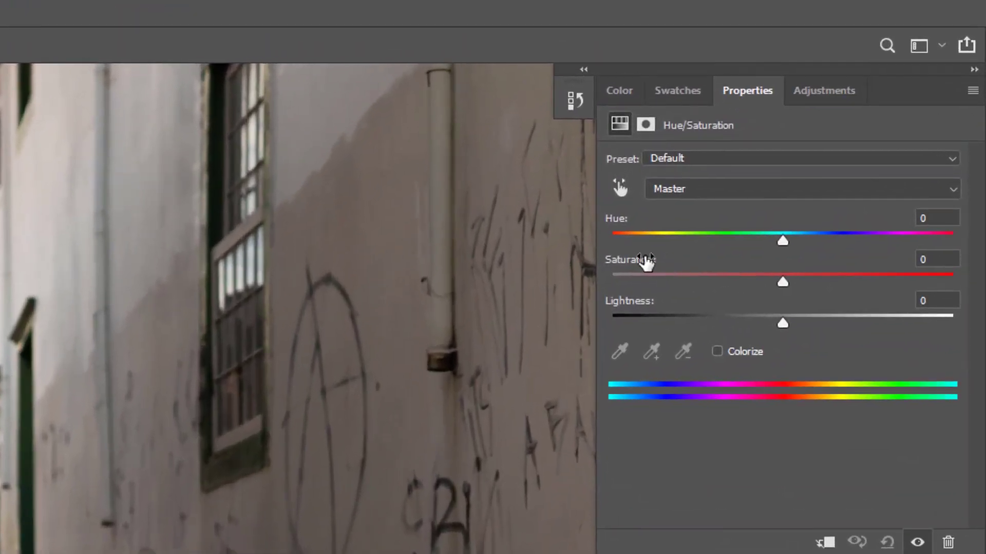
click(622, 185)
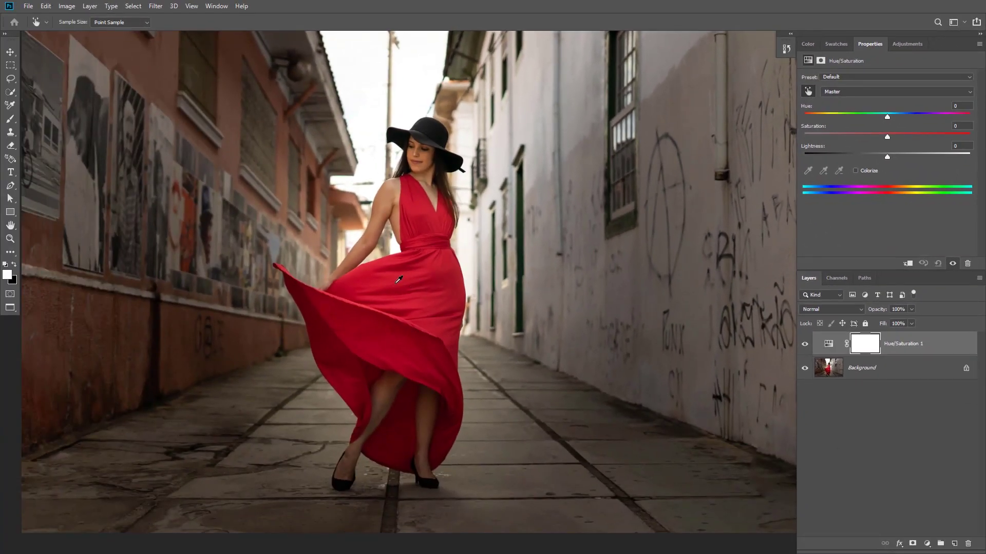
click(444, 277)
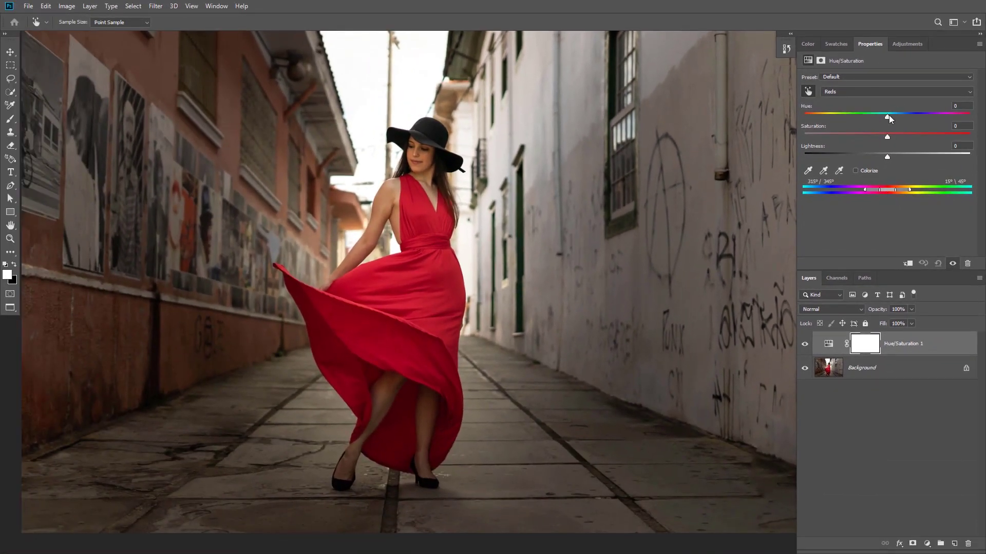
Try Hue -64 on the Reds, then exaggerate them with Saturation +100 and Hue +36 to expose every affected area.
drag(888, 116, 843, 119)
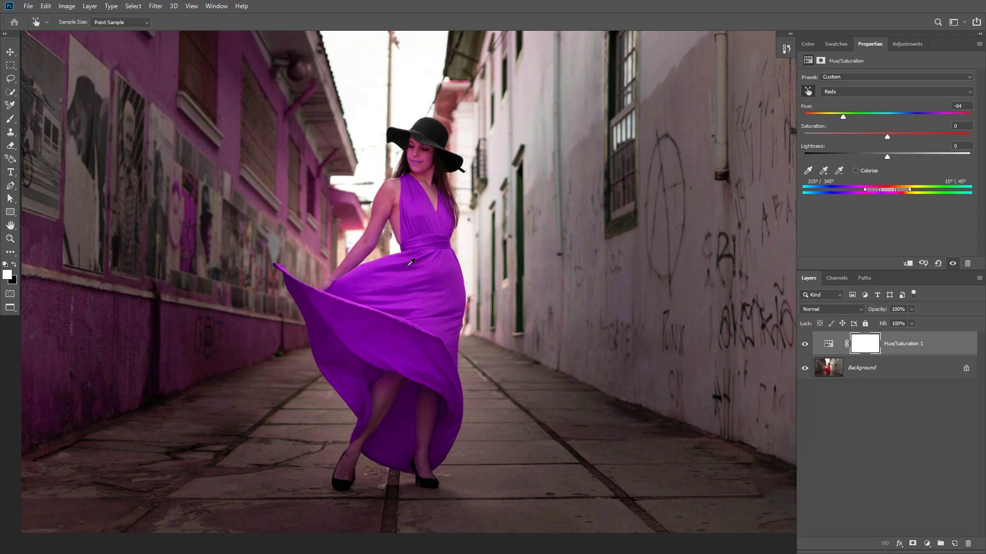
drag(888, 136, 970, 136)
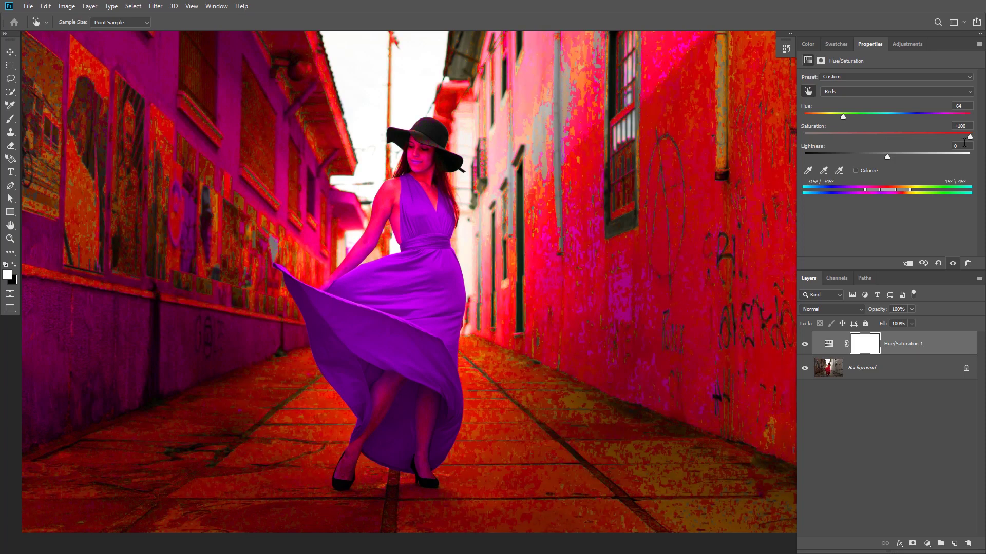
drag(844, 117, 917, 114)
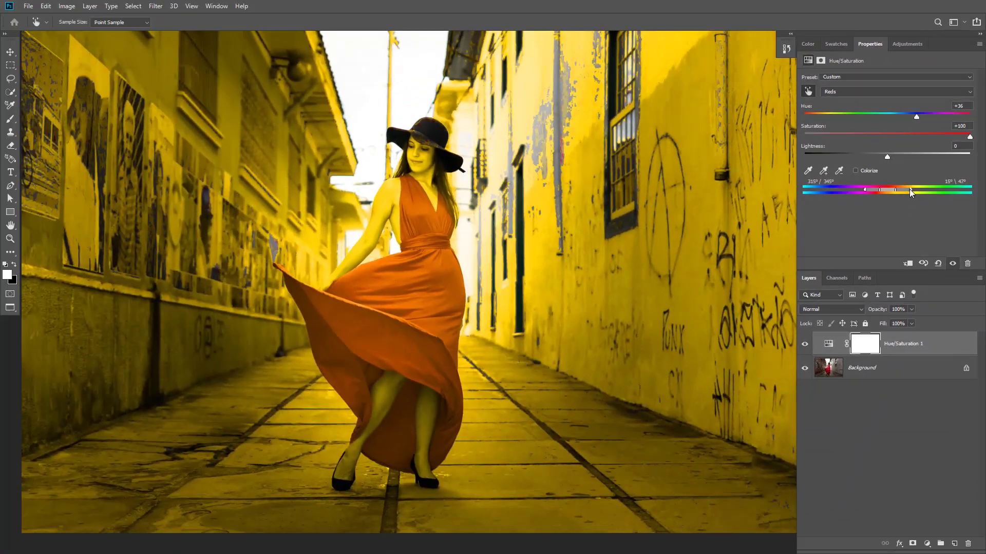
Narrow the Reds color range to 316°/339° and 356°\4° so that only the dress is affected.
drag(909, 189, 900, 190)
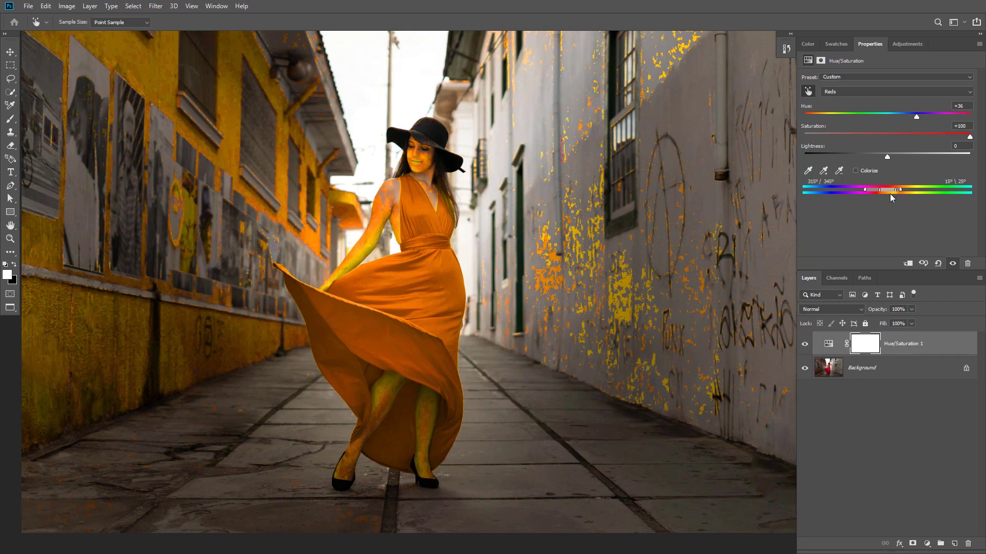
drag(900, 189, 881, 190)
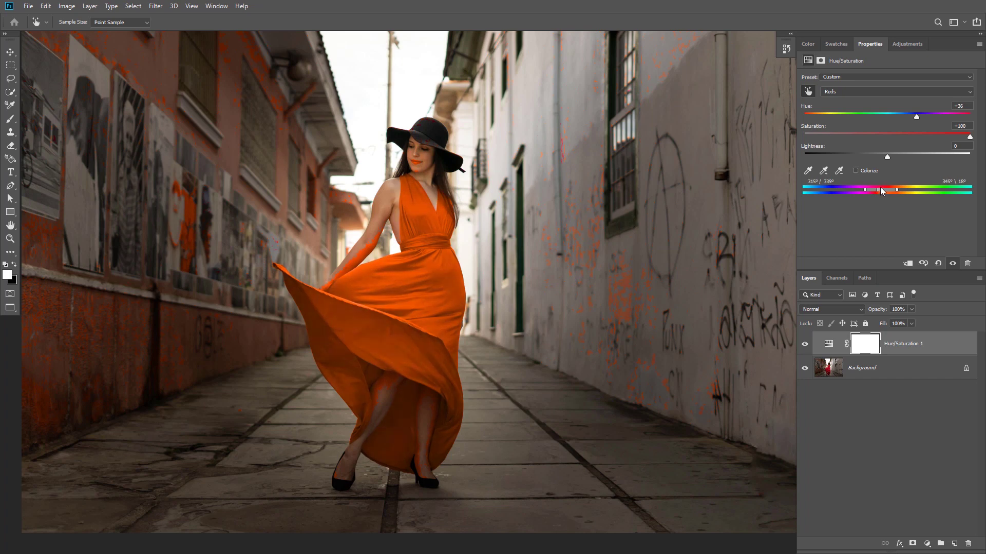
drag(798, 222, 692, 219)
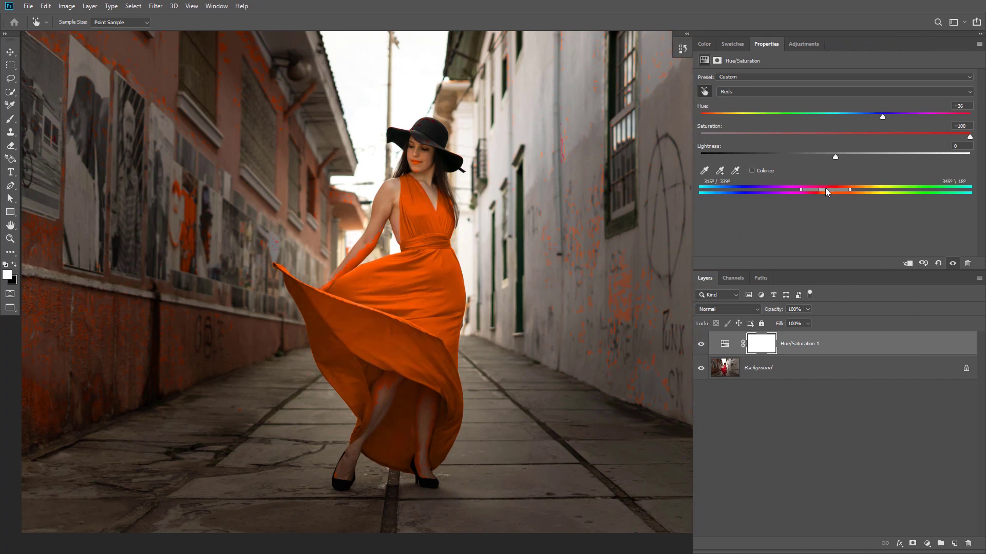
mouse_move(825, 189)
mouse_down()
mouse_move(849, 190)
mouse_move(840, 191)
mouse_up()
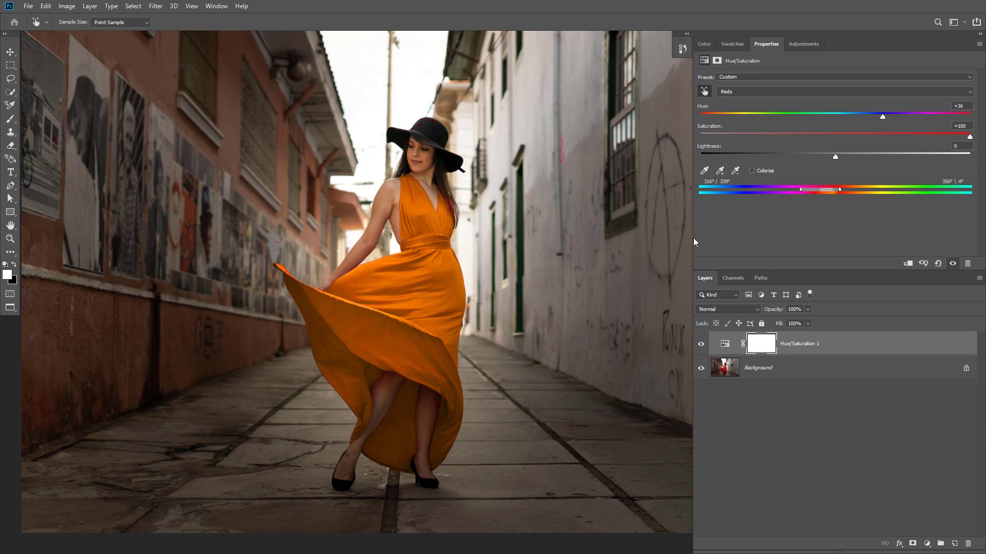
Reset the Reds' Saturation to 0 and set their Hue to -70 to turn the dress purple.
drag(693, 236, 781, 236)
click(951, 125)
text(0)
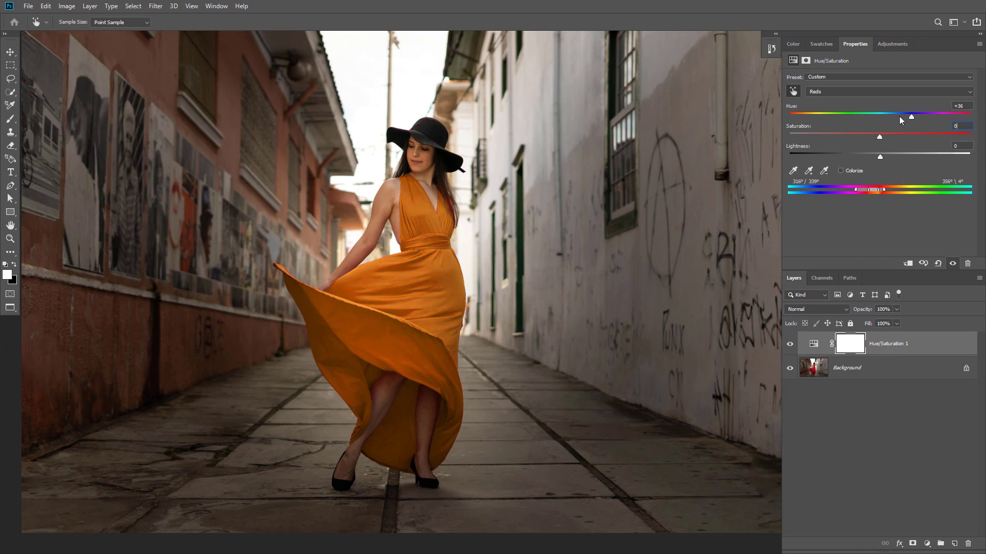
drag(913, 116, 827, 122)
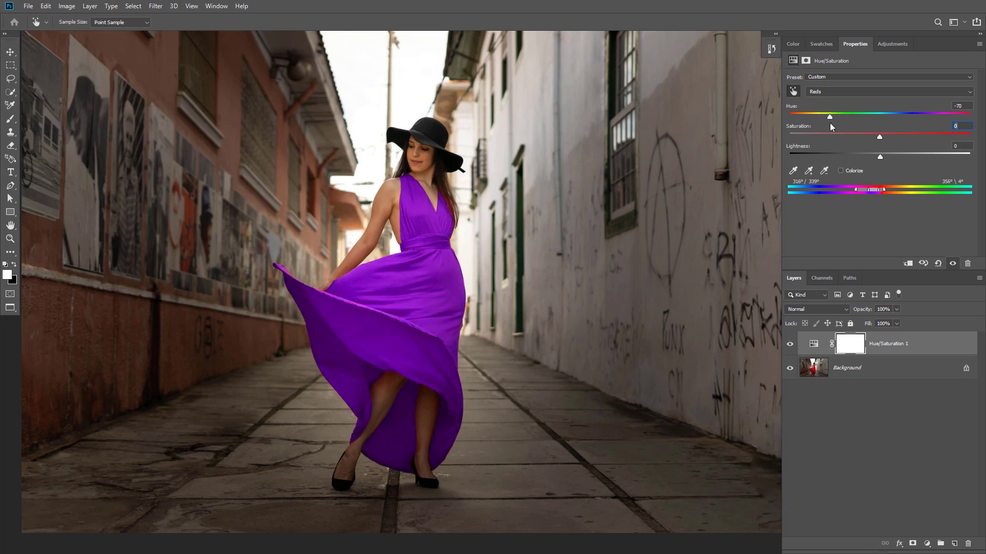
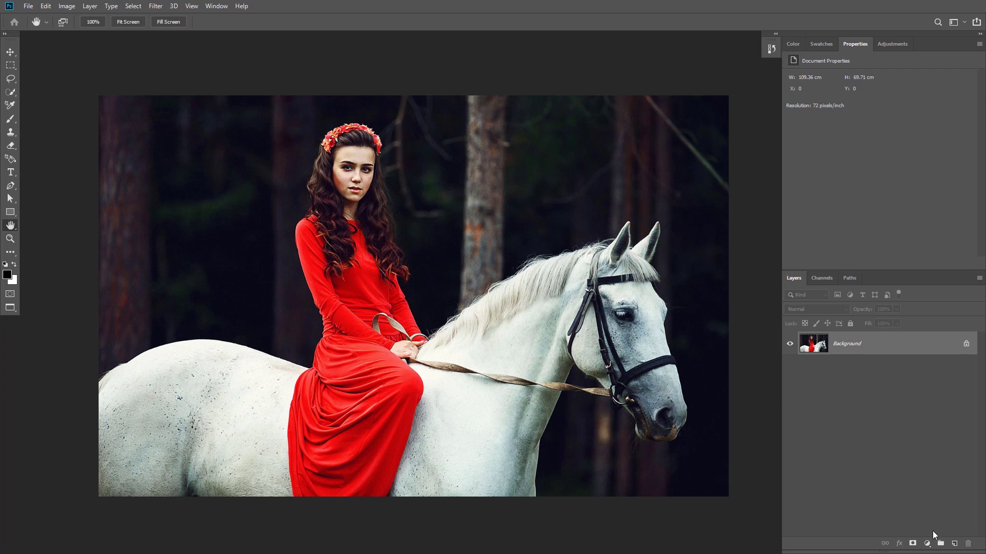
Add a Hue/Saturation adjustment layer to the horse photo and target the Reds by sampling the woman's dress.
click(927, 543)
click(924, 437)
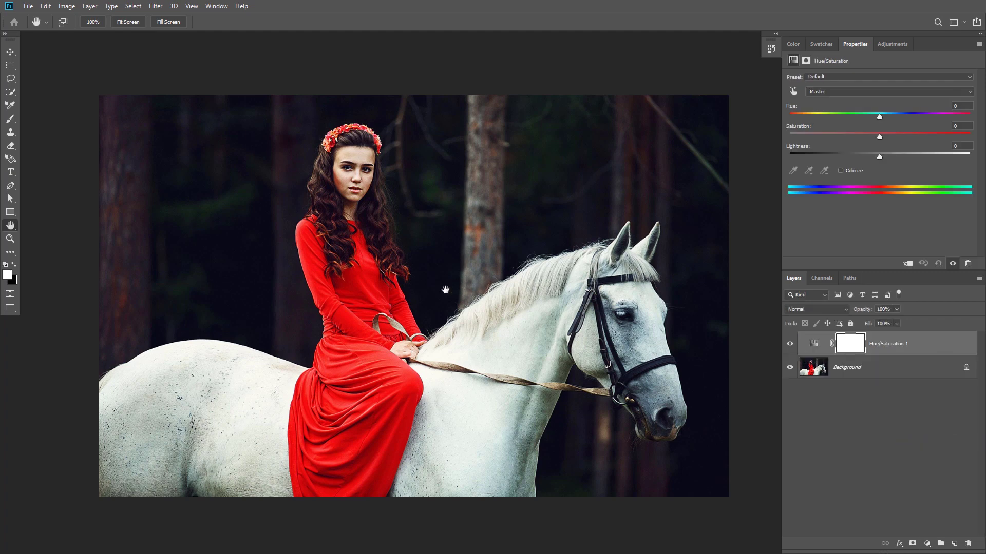
click(793, 92)
click(368, 283)
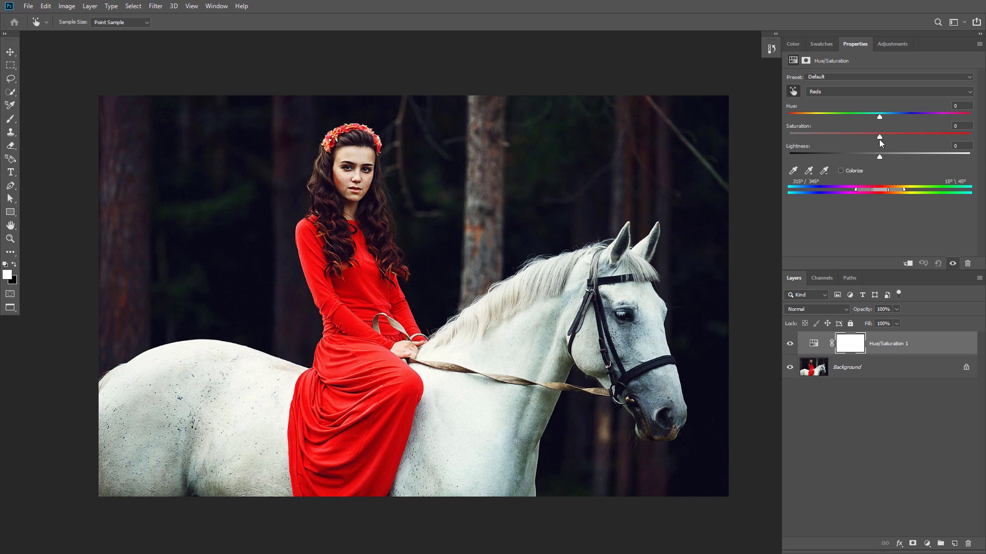
Exaggerate the Reds with Saturation +100 and Hue +28, and try to isolate the dress with a 314°/343° to 4°\19° range.
drag(880, 138, 970, 137)
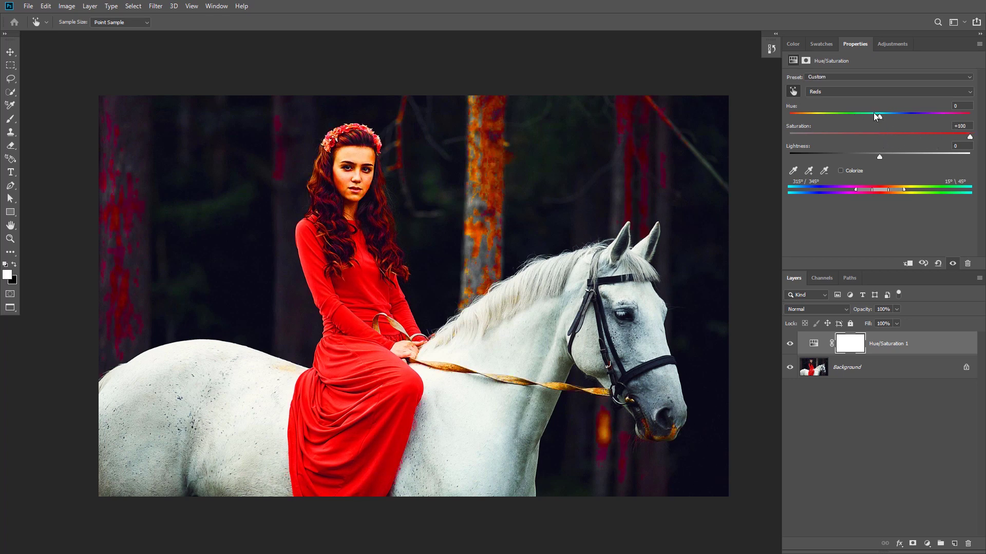
drag(882, 117, 905, 122)
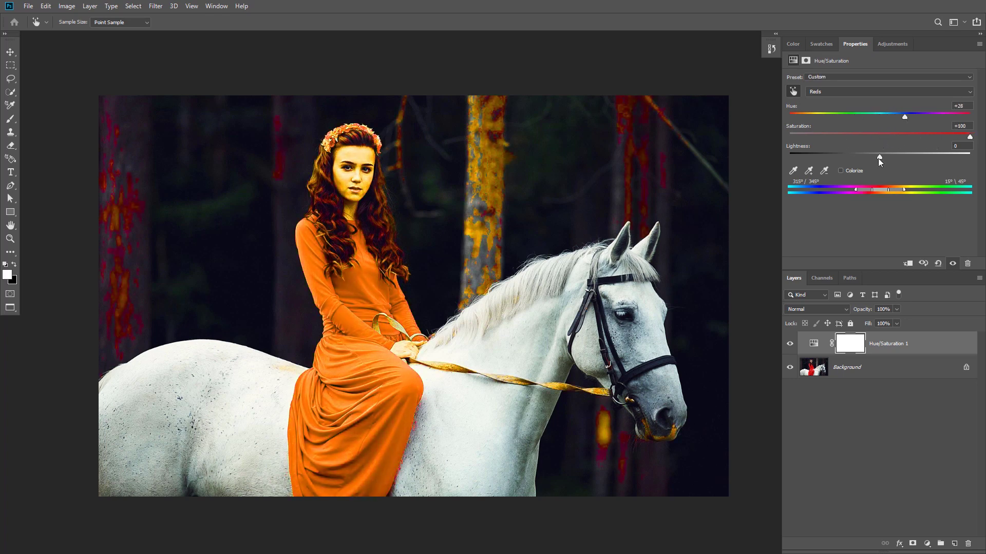
drag(905, 189, 882, 190)
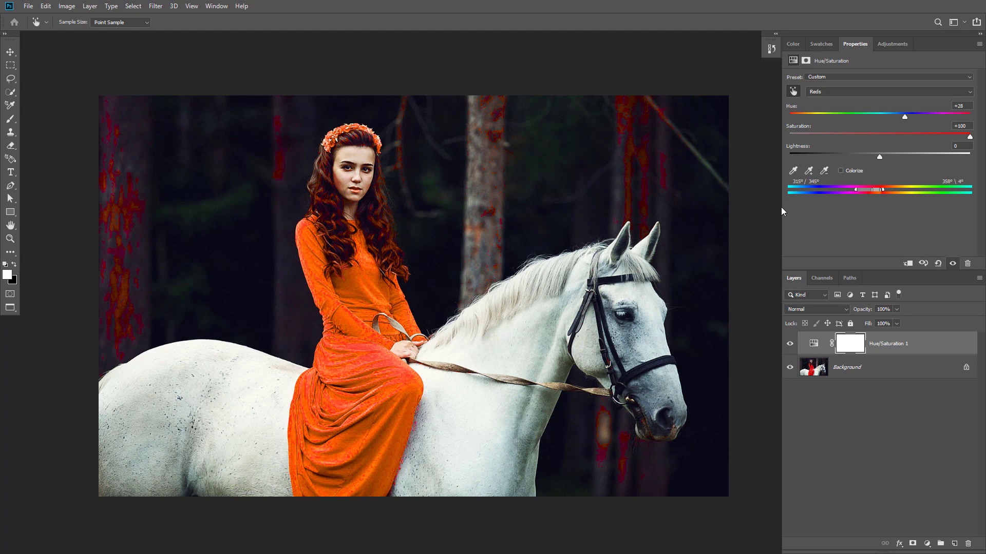
drag(783, 211, 657, 206)
scroll(389, 276, up, 2)
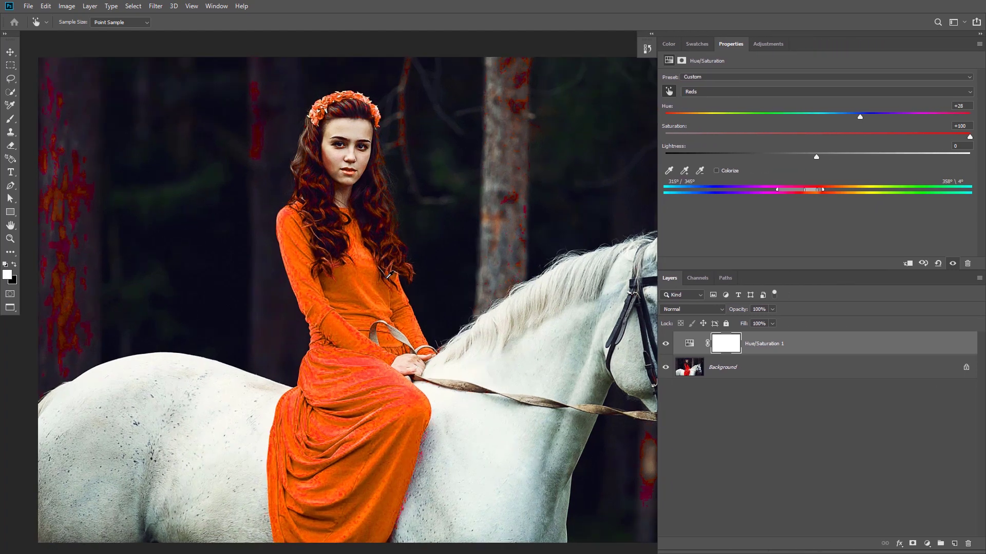
scroll(389, 275, up, 1)
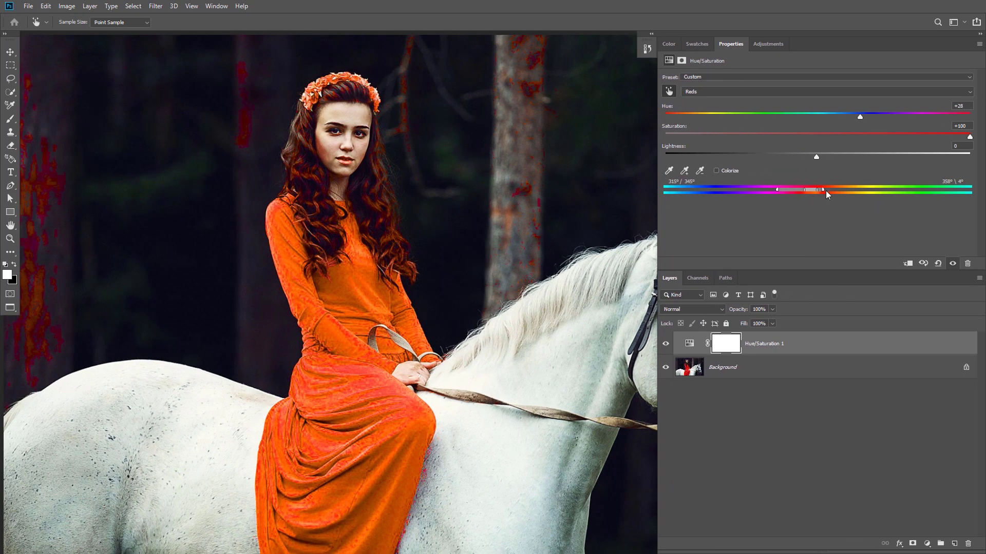
drag(821, 190, 822, 190)
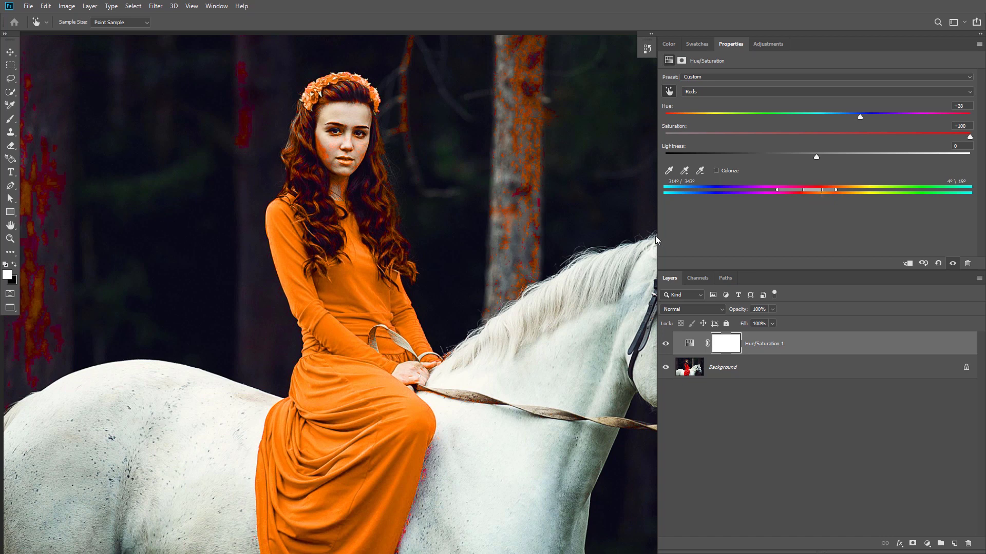
Set the Reds' Saturation to 0 and Hue to -56, and inspect the woman's hair and skin for unwanted color.
drag(672, 237, 849, 236)
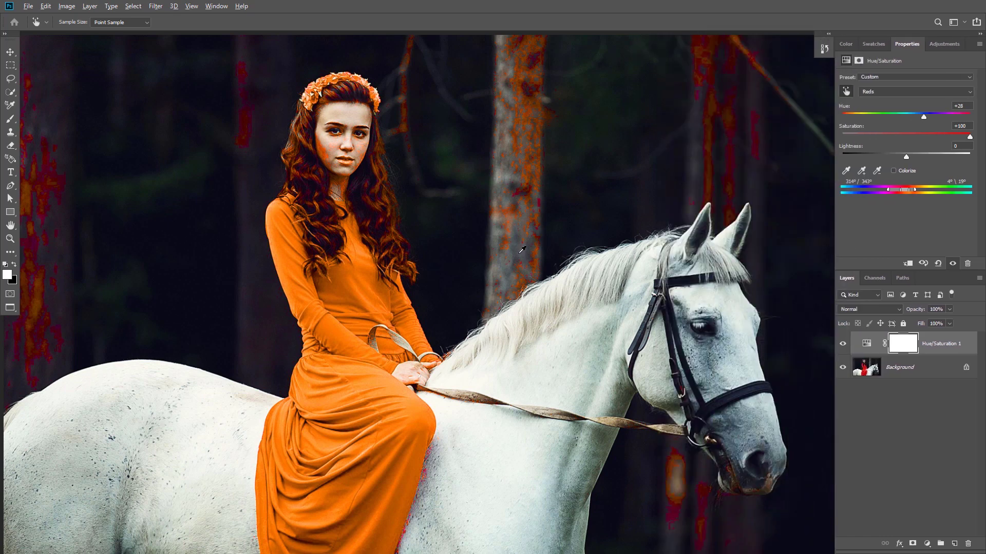
scroll(522, 251, down, 1)
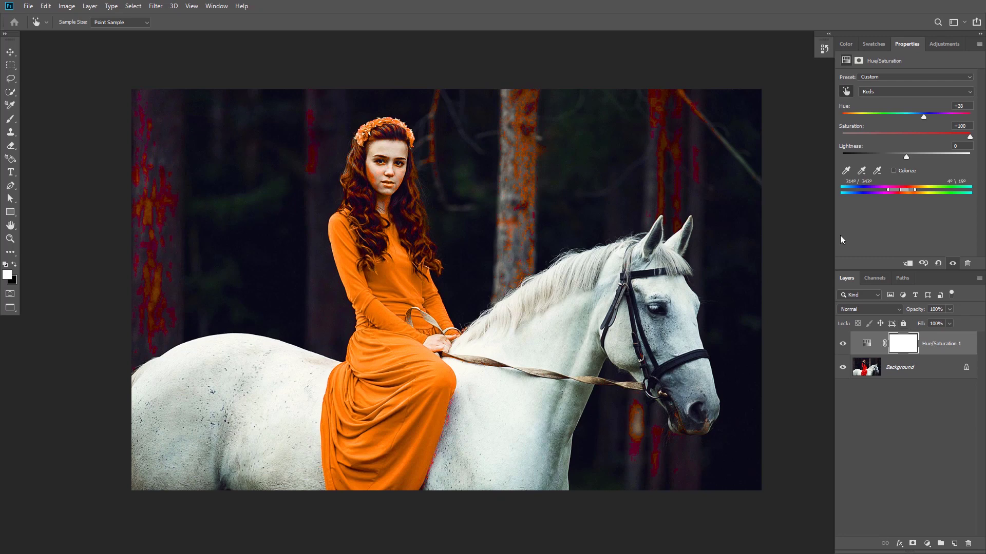
drag(834, 232, 810, 232)
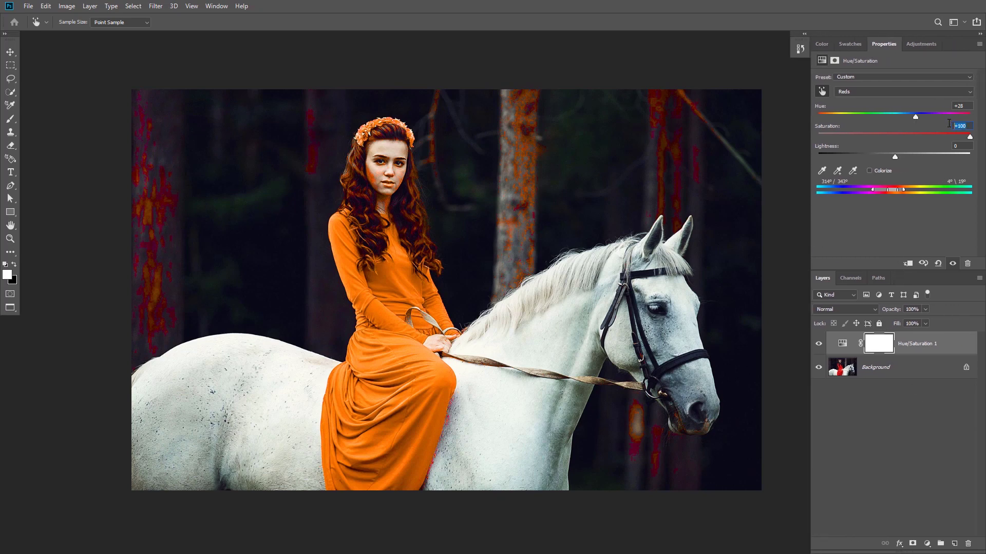
text(0)
drag(916, 116, 857, 117)
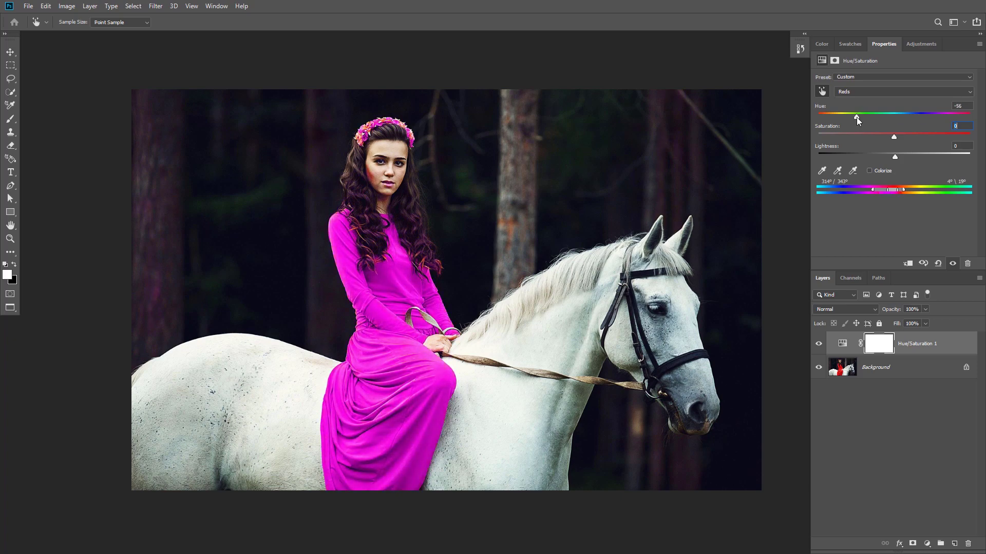
click(370, 205)
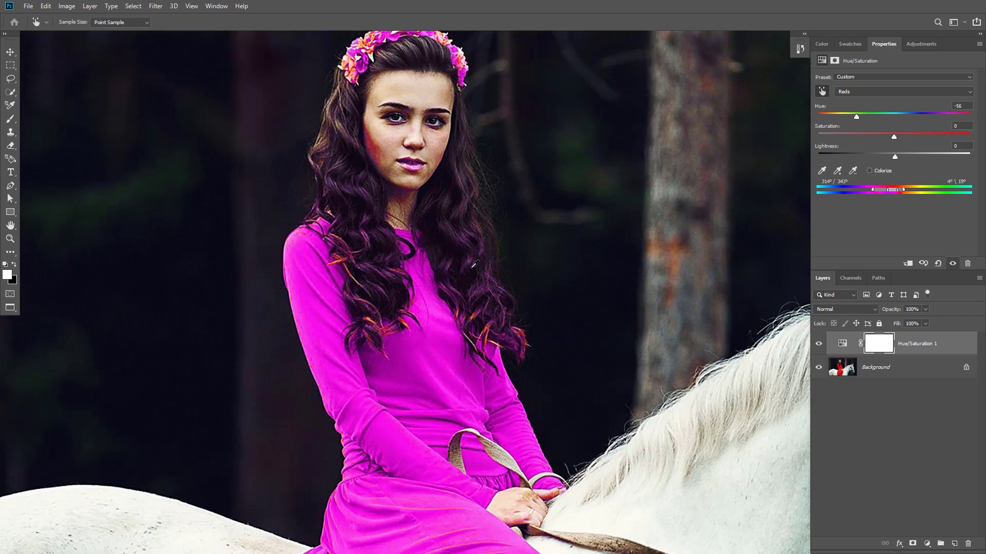
alt+click(441, 251)
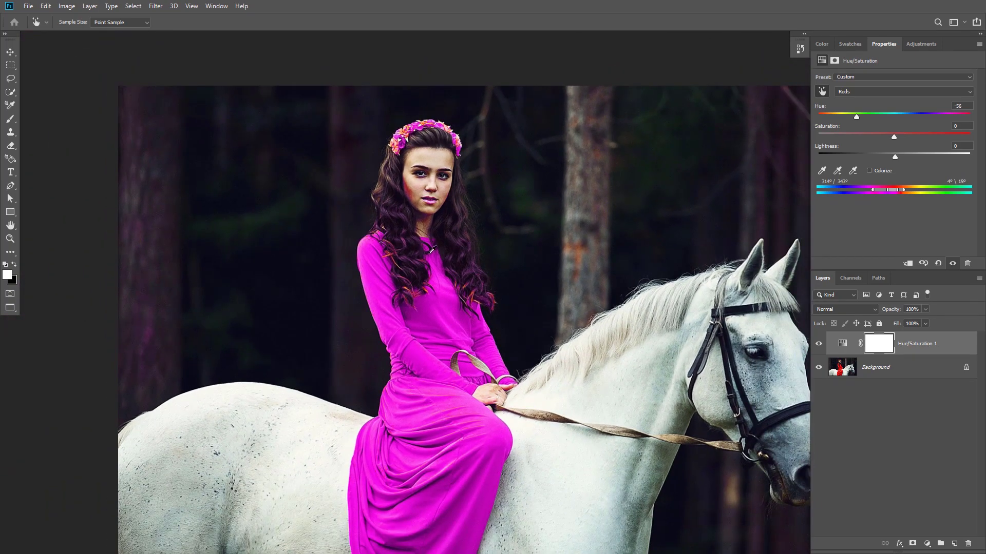
drag(431, 250, 419, 267)
alt+click(449, 263)
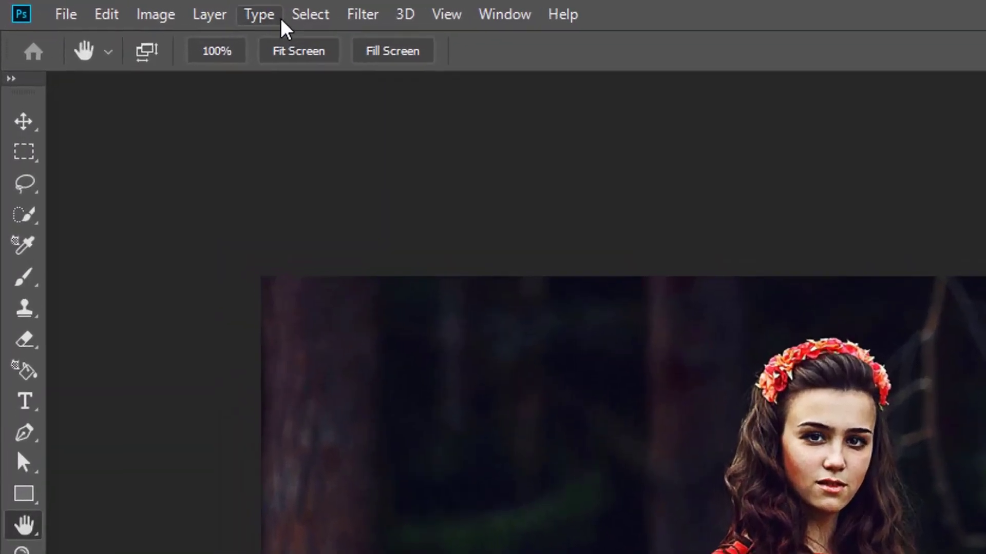
Start a Color Range selection and sample the red dress, adding further tones from its bodice, skirt and sleeve.
click(311, 18)
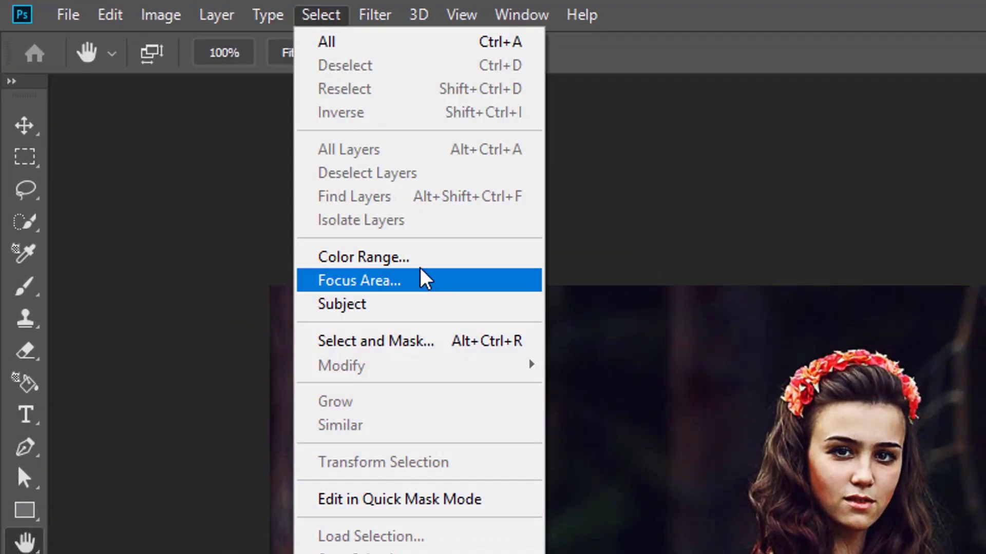
click(434, 254)
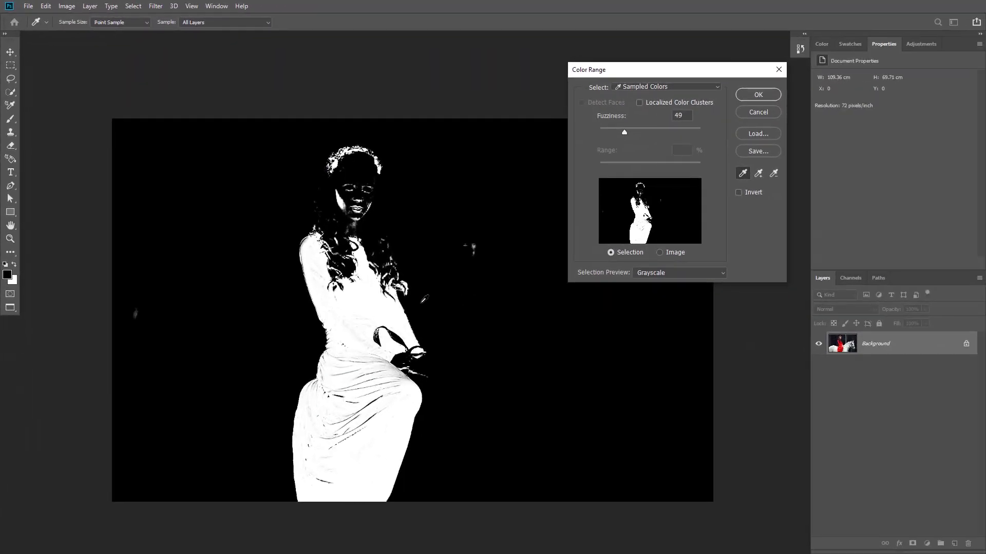
click(358, 292)
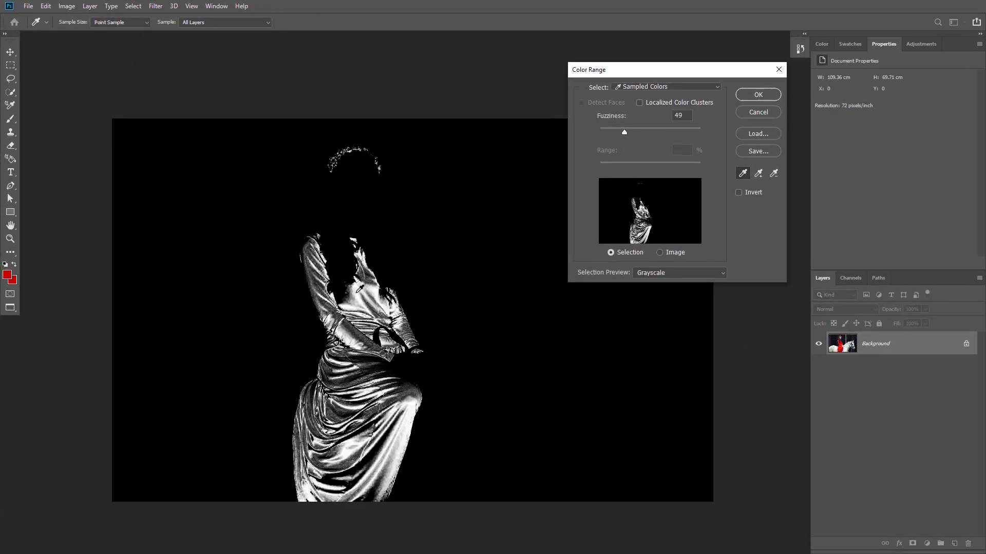
click(357, 306)
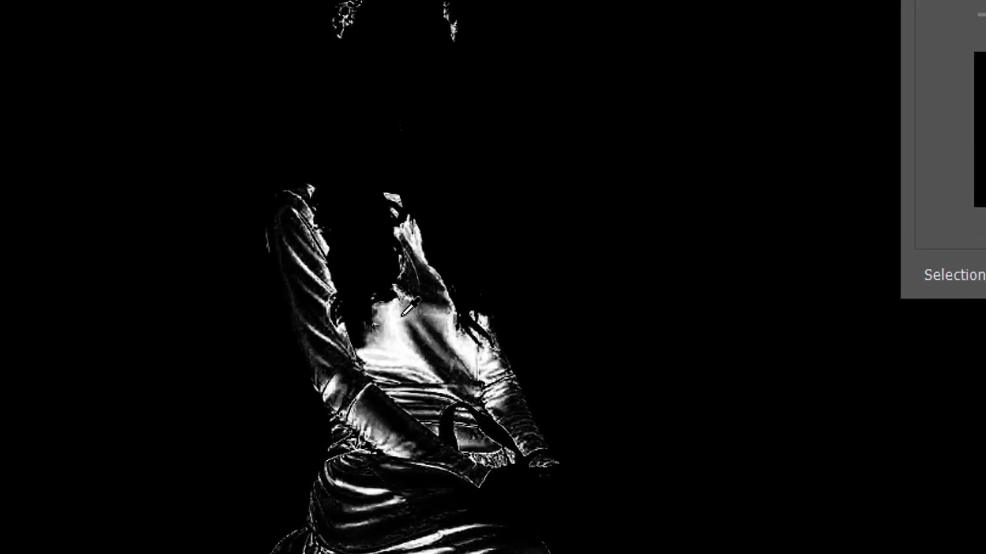
shift+click(359, 284)
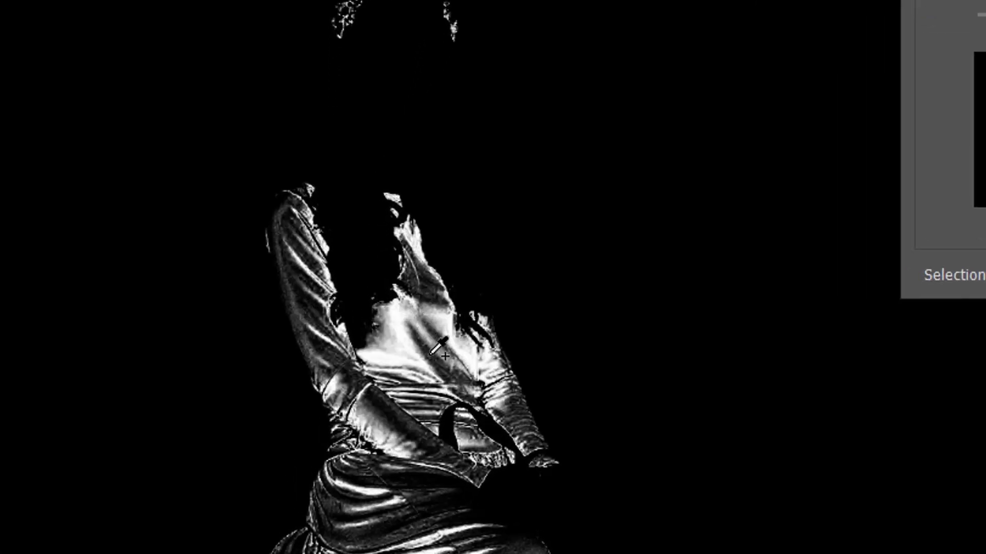
shift+click(427, 323)
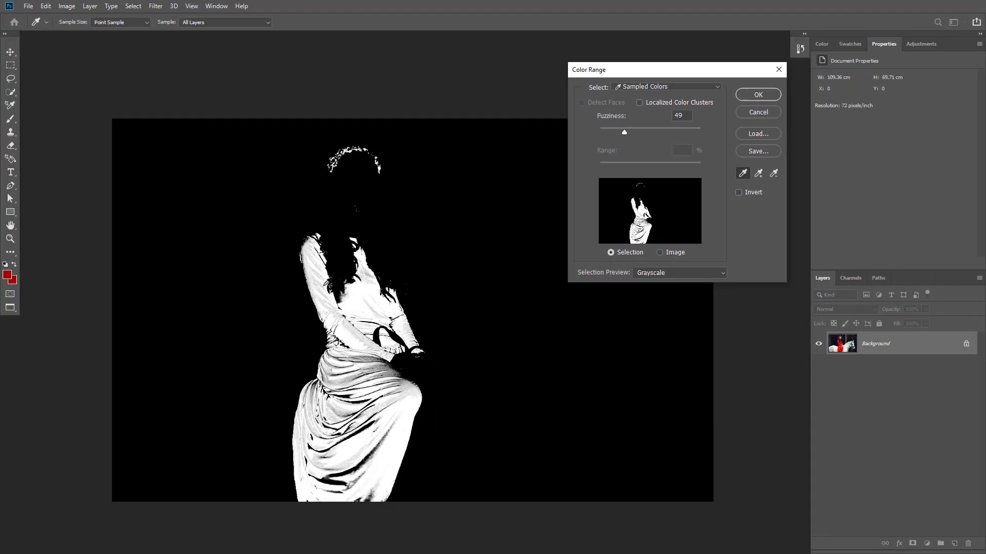
shift+click(324, 274)
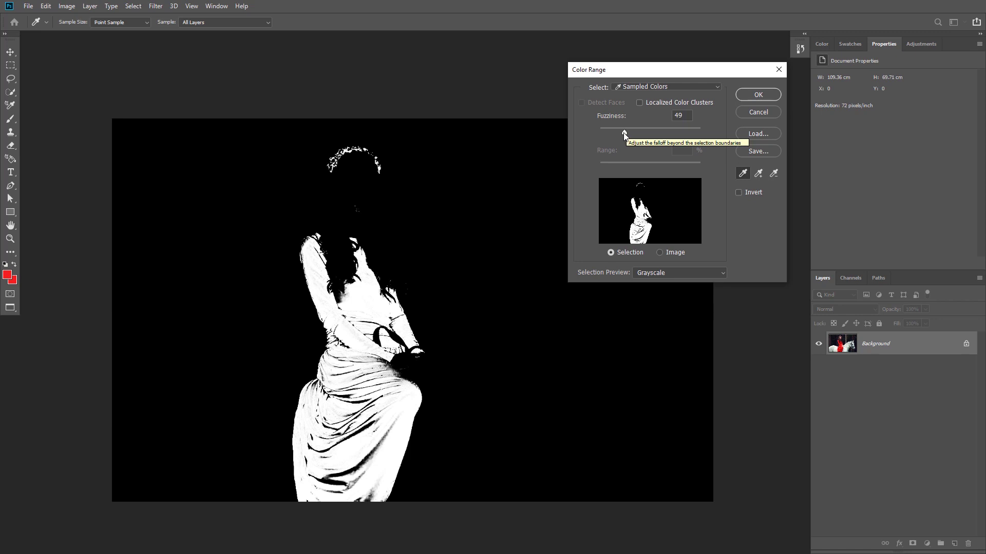
Raise the Color Range Fuzziness to 154, try sampling the dress's dark folds, and apply the selection.
drag(624, 132, 669, 143)
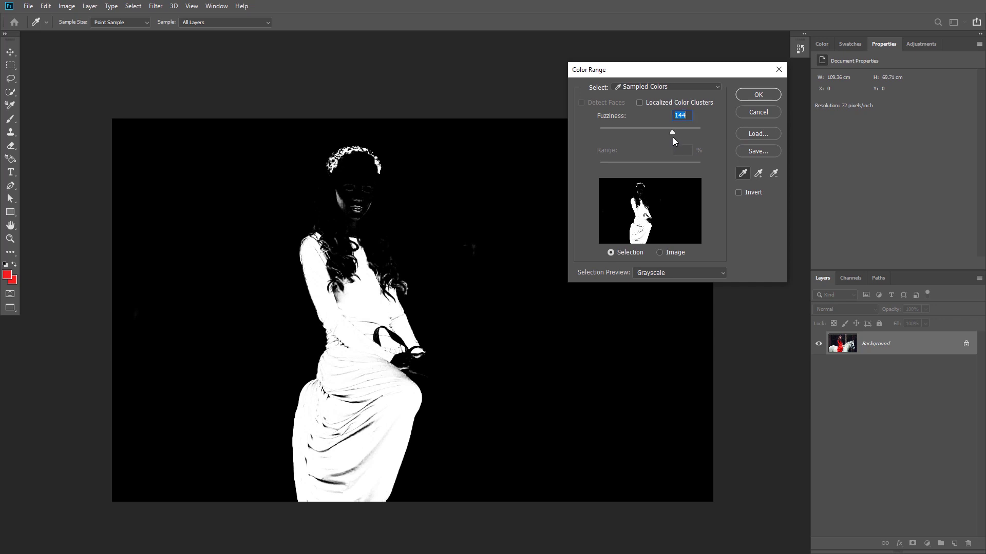
drag(672, 137, 688, 134)
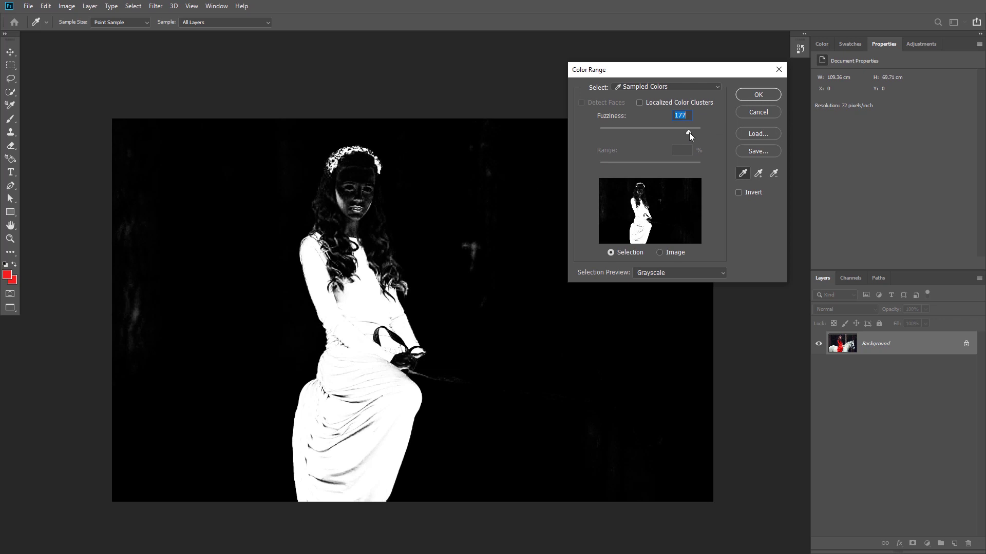
drag(689, 132, 679, 128)
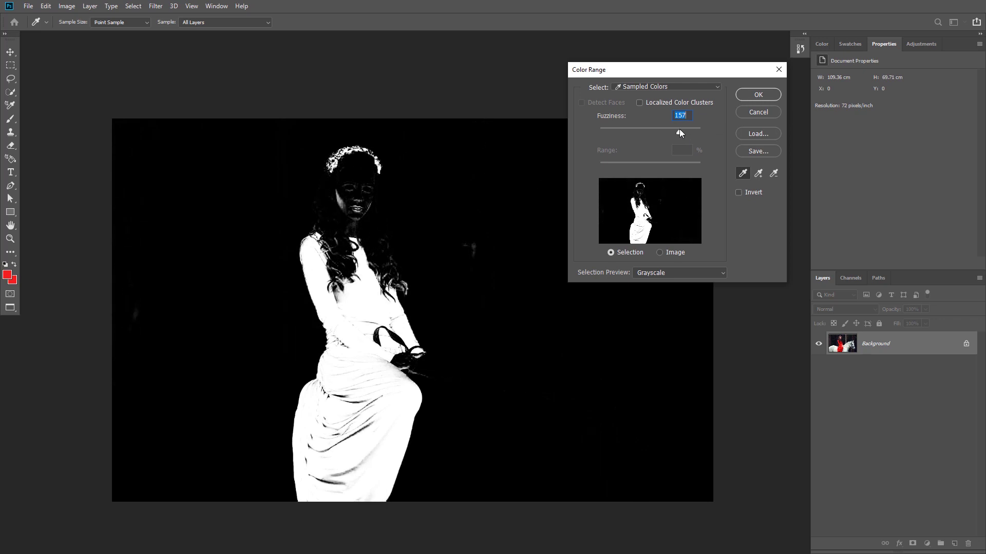
click(362, 400)
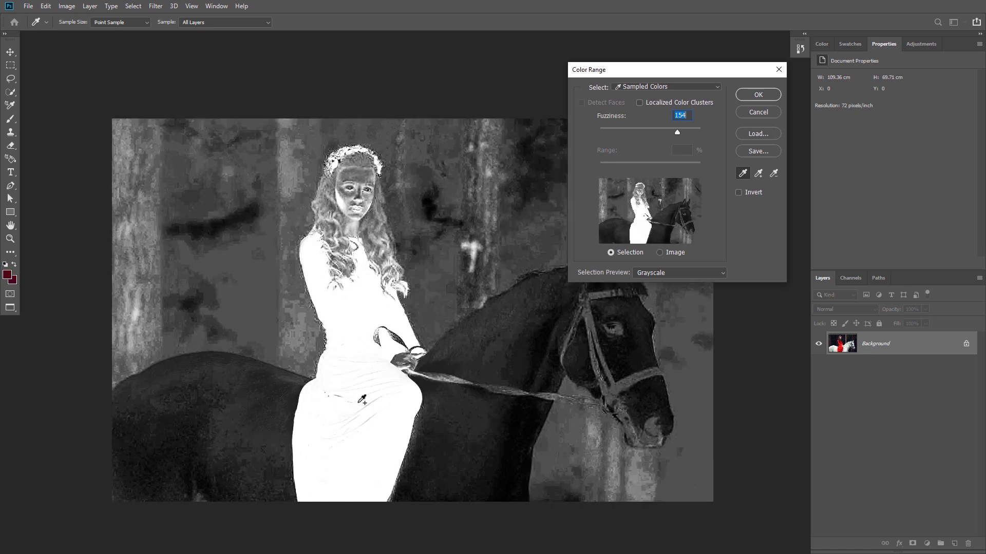
click(373, 315)
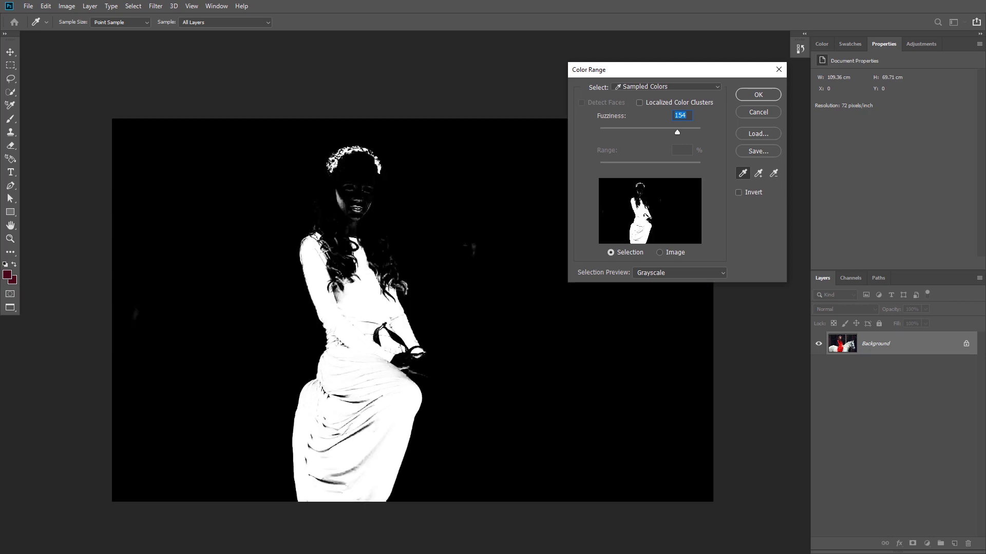
shift+click(377, 448)
click(378, 448)
click(751, 94)
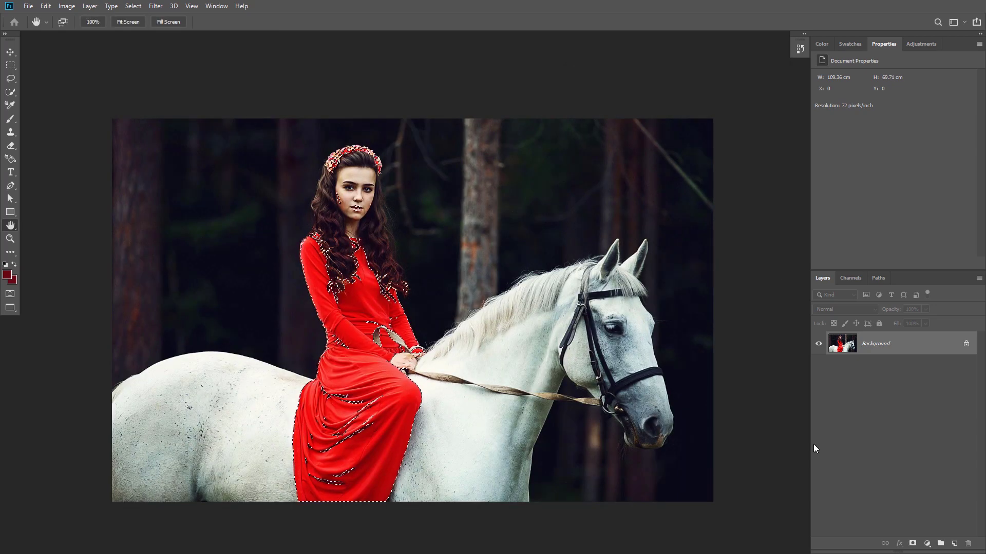
Add a Hue/Saturation adjustment layer from the selection and display its layer mask on its own.
click(927, 544)
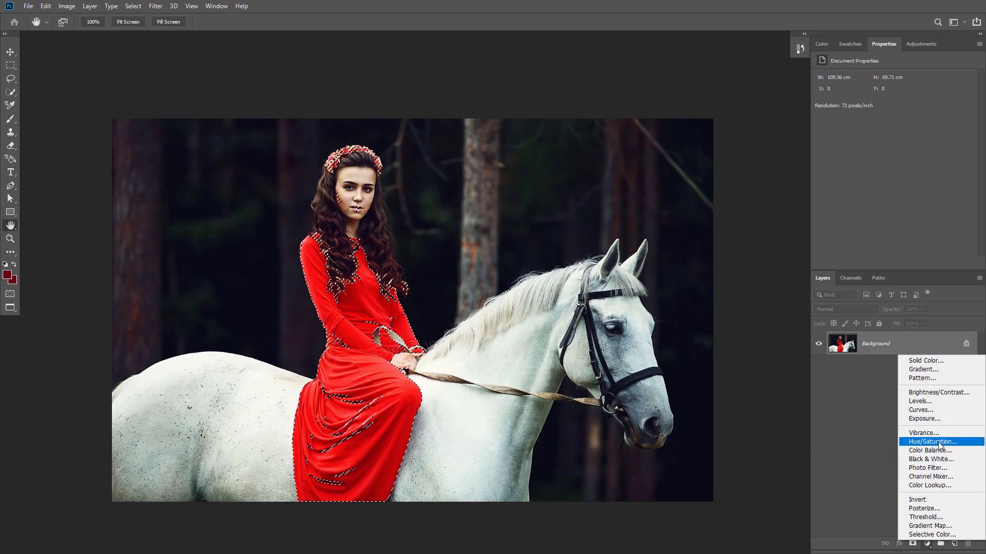
click(929, 442)
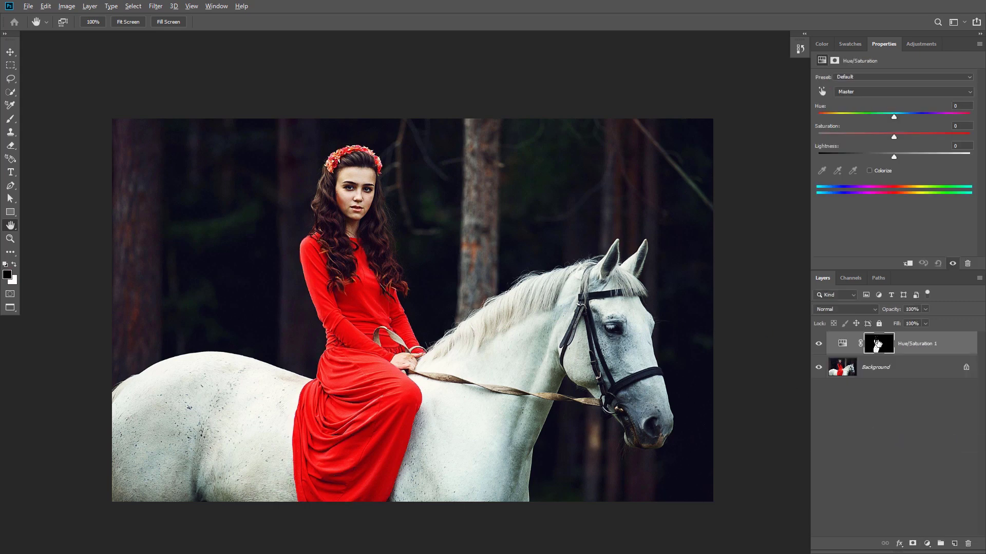
alt+click(877, 347)
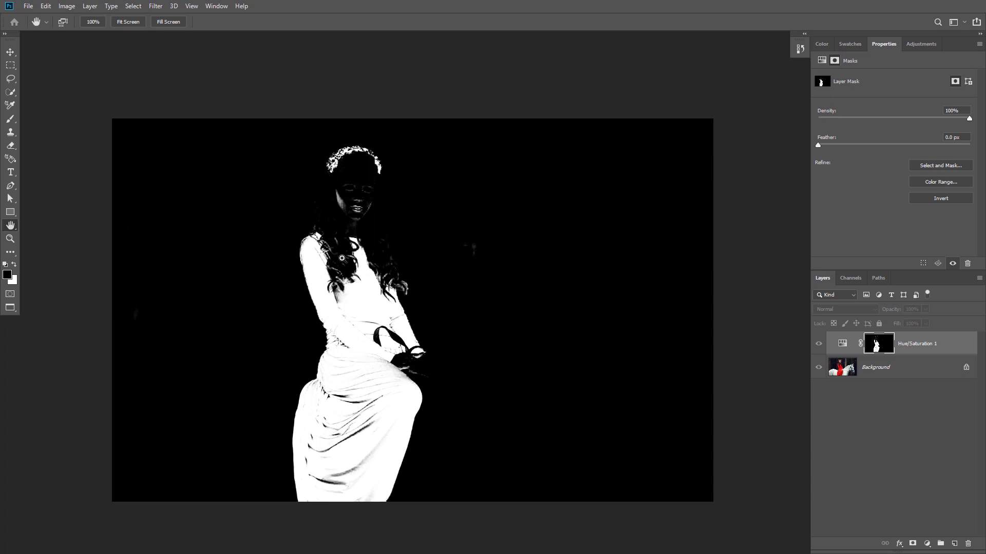
scroll(355, 257, up, 2)
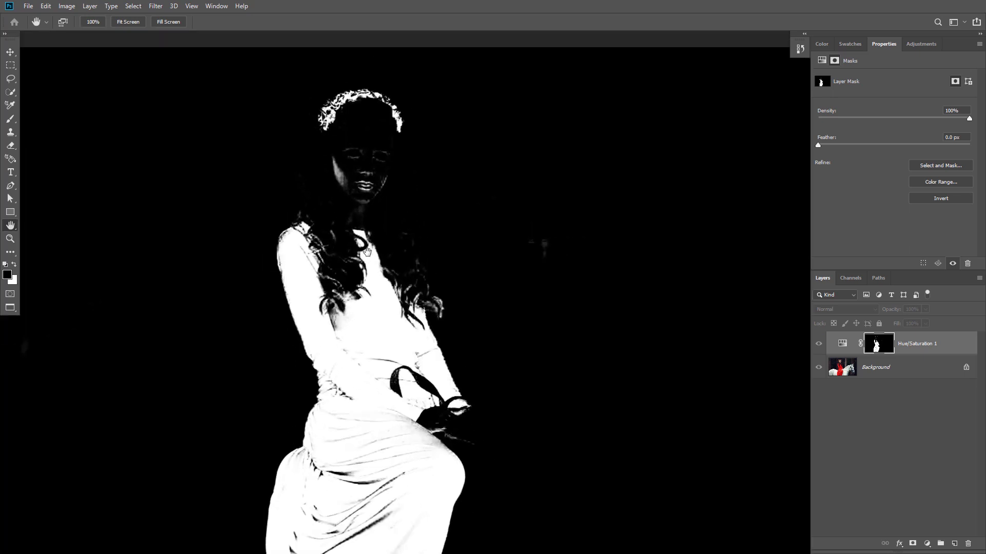
Paint black with the Brush over the face, the stray background spot and other unwanted gray areas of the mask.
key(b)
mouse_move(358, 180)
mouse_down()
mouse_move(330, 172)
mouse_move(383, 168)
mouse_move(305, 191)
mouse_move(371, 189)
mouse_move(396, 199)
mouse_move(352, 199)
mouse_up()
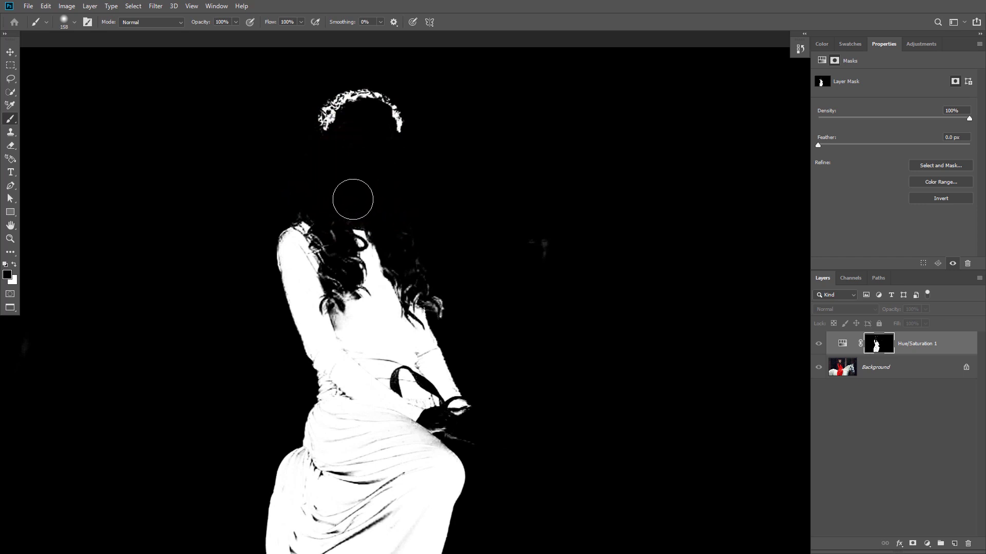
drag(539, 247, 521, 232)
mouse_move(442, 236)
mouse_down()
mouse_move(421, 238)
mouse_move(415, 250)
mouse_up()
scroll(425, 244, down, 3)
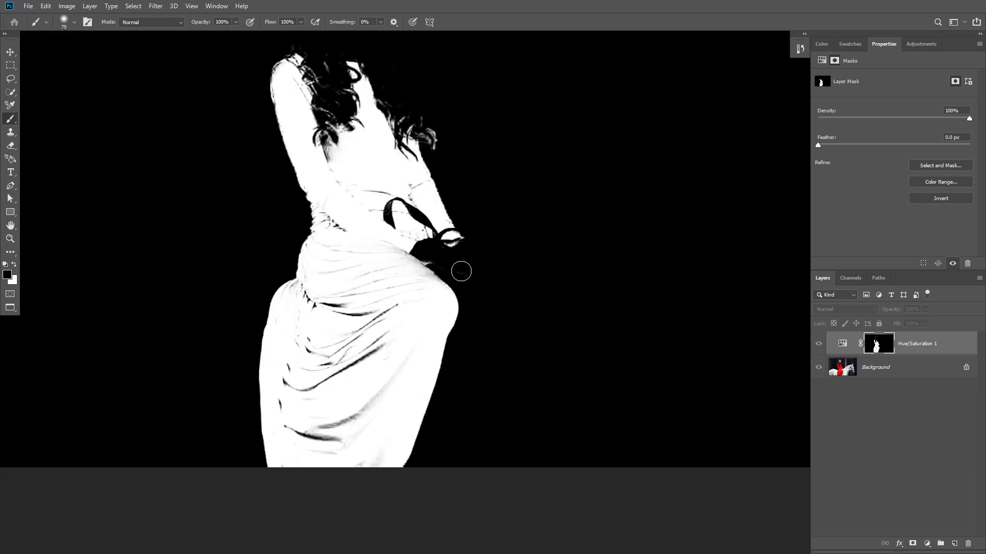
Set the Brush mode to Overlay, enlarge the brush and paint white over the gray folds of the dress in the mask.
click(149, 23)
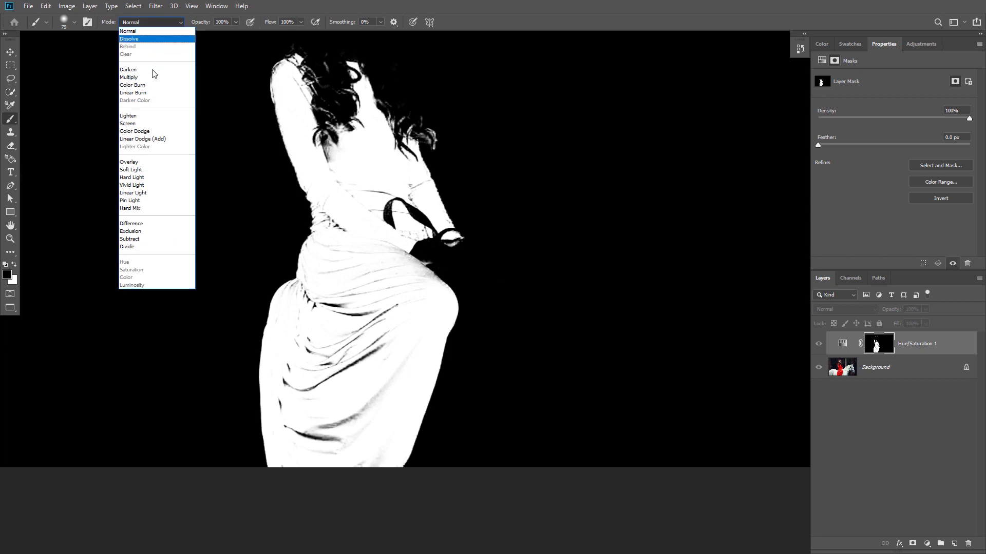
click(137, 162)
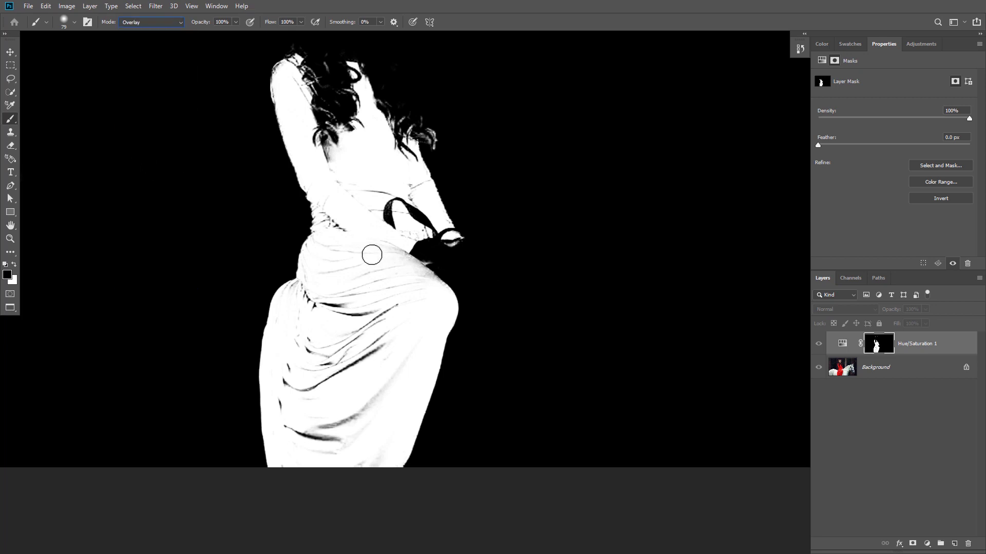
alt+right_click(354, 243)
key(x)
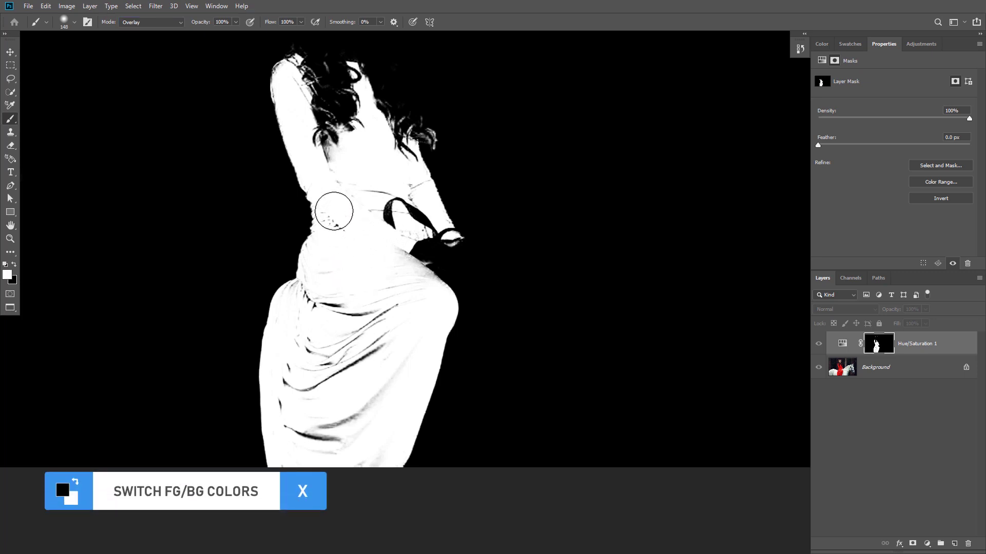
mouse_move(300, 300)
mouse_down()
mouse_move(274, 304)
mouse_move(269, 319)
mouse_move(284, 309)
mouse_move(255, 367)
mouse_move(314, 411)
mouse_move(274, 396)
mouse_move(308, 380)
mouse_move(223, 383)
mouse_move(477, 372)
mouse_move(242, 374)
mouse_move(527, 356)
mouse_move(257, 360)
mouse_move(373, 310)
mouse_move(431, 306)
mouse_move(370, 415)
mouse_move(368, 406)
mouse_move(314, 443)
mouse_move(319, 460)
mouse_move(298, 427)
mouse_move(298, 448)
mouse_move(340, 469)
mouse_move(371, 448)
mouse_move(363, 482)
mouse_move(312, 383)
mouse_move(346, 295)
mouse_move(326, 271)
mouse_move(306, 275)
mouse_move(309, 353)
mouse_move(271, 463)
mouse_move(307, 306)
mouse_move(360, 278)
mouse_move(360, 261)
mouse_move(392, 210)
mouse_move(416, 274)
mouse_move(399, 262)
mouse_move(417, 288)
mouse_move(431, 294)
mouse_move(403, 218)
mouse_move(449, 258)
mouse_move(485, 254)
mouse_move(386, 210)
mouse_move(402, 217)
mouse_move(390, 204)
mouse_move(399, 204)
mouse_move(391, 218)
mouse_move(407, 206)
mouse_move(416, 223)
mouse_move(388, 185)
mouse_move(362, 200)
mouse_move(423, 193)
mouse_move(436, 212)
mouse_up()
key(x)
key(x)
mouse_move(315, 194)
mouse_down()
mouse_move(315, 176)
mouse_move(346, 165)
mouse_move(352, 147)
mouse_move(402, 333)
mouse_up()
Paint black in Overlay mode over the hair in the mask, and white over the shoulder and sleeve edges.
key(x)
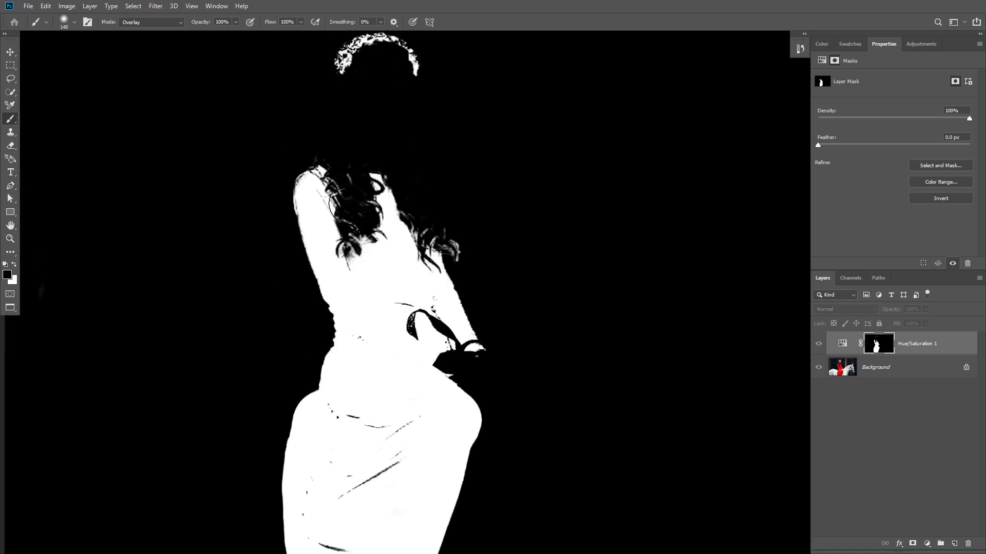
mouse_move(347, 255)
mouse_down()
mouse_move(365, 212)
mouse_move(358, 192)
mouse_move(417, 217)
mouse_move(408, 211)
mouse_move(458, 251)
mouse_up()
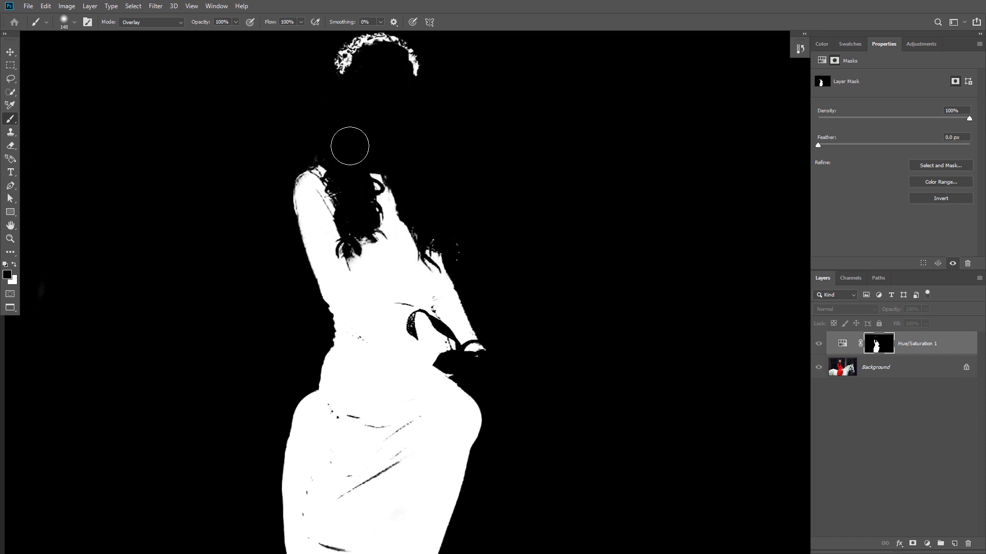
key(x)
drag(303, 217, 308, 187)
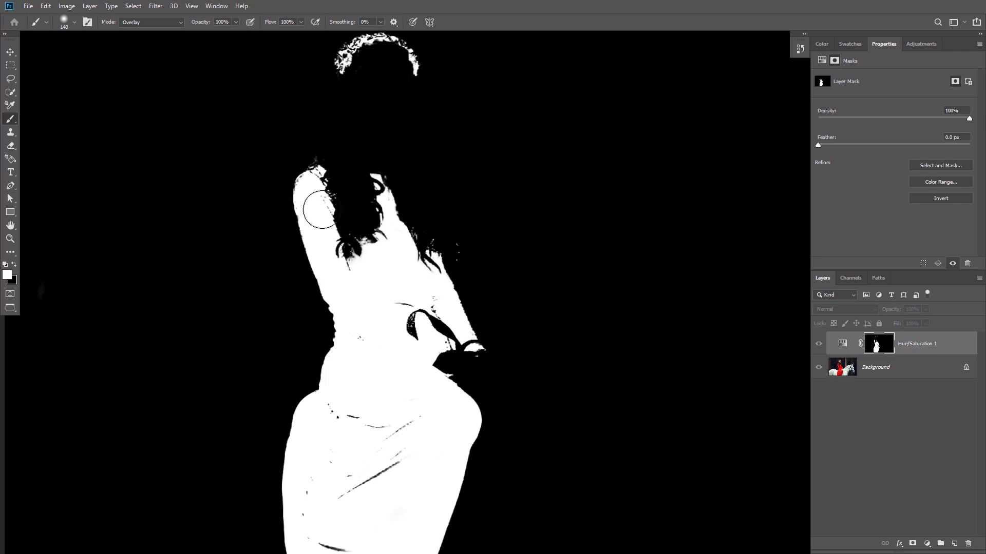
drag(333, 300, 437, 257)
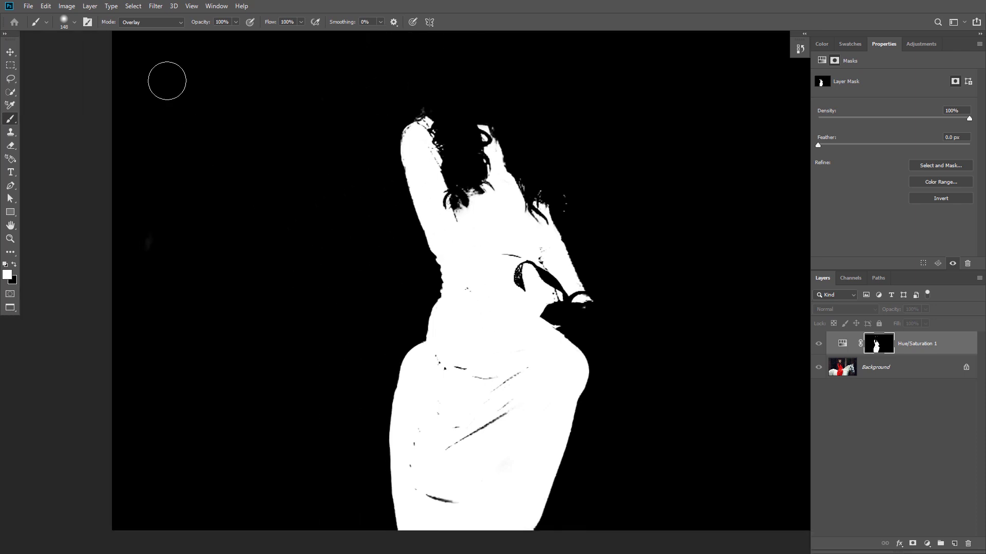
Set the Brush mode to Normal and paint white over the dark specks left in the skirt, bodice and shoulder.
click(152, 22)
click(137, 32)
scroll(468, 330, down, 3)
scroll(469, 330, right, 3)
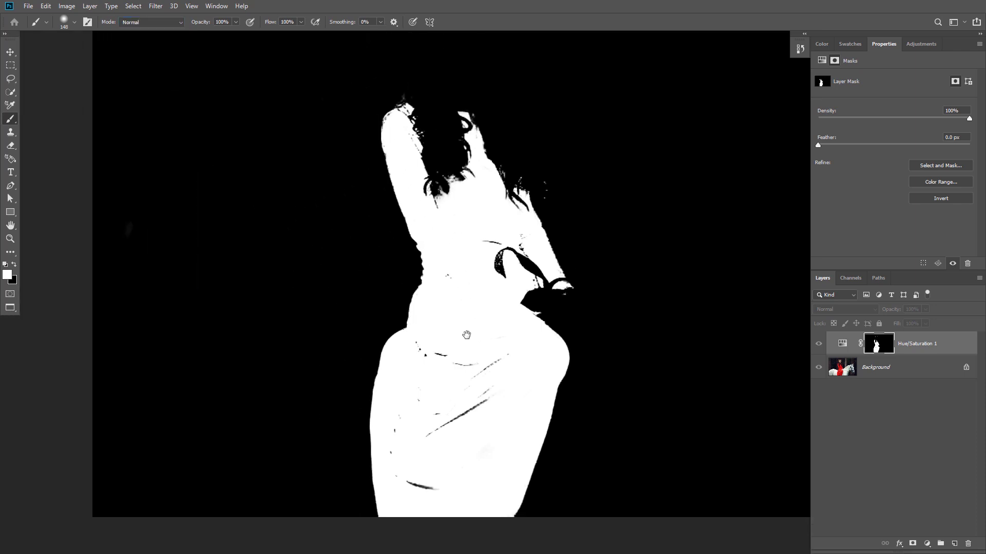
mouse_move(399, 362)
mouse_down()
mouse_move(381, 350)
mouse_move(387, 466)
mouse_move(366, 452)
mouse_move(409, 385)
mouse_up()
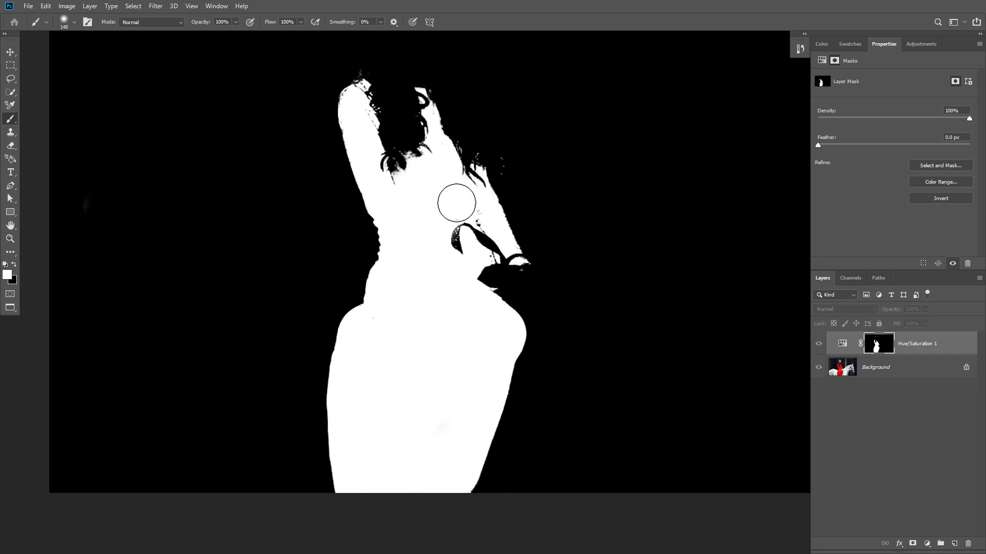
drag(455, 202, 438, 201)
mouse_move(354, 100)
mouse_down()
mouse_move(345, 101)
mouse_move(379, 125)
mouse_up()
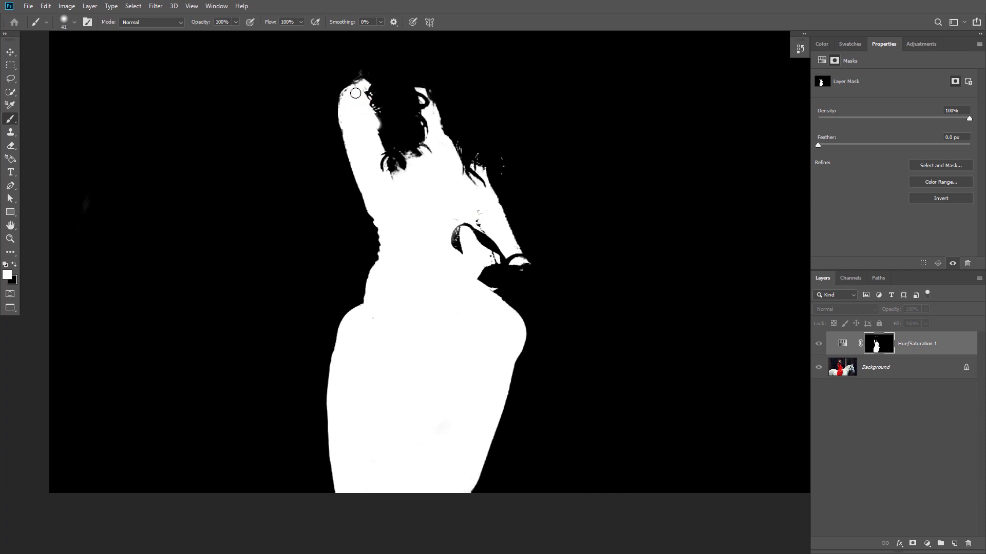
Switch the foreground color to black, enlarge the brush to 175 px and return from the mask view to the photo.
key(ctrl+minus)
key(ctrl+minus)
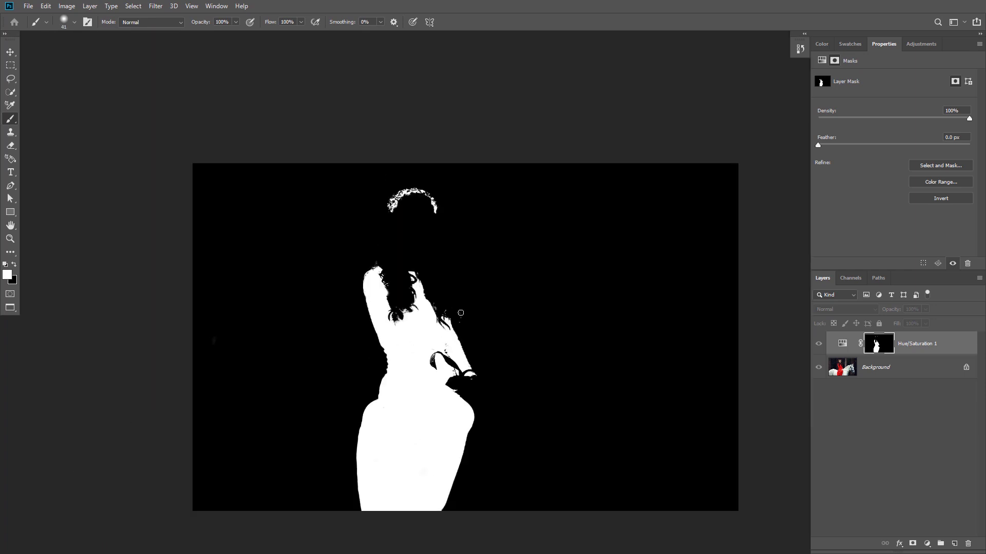
key(x)
key(bracketright)
key(bracketright)
key(bracketright)
key(bracketright)
key(bracketright)
key(bracketright)
key(bracketright)
key(bracketright)
key(bracketright)
alt+click(878, 348)
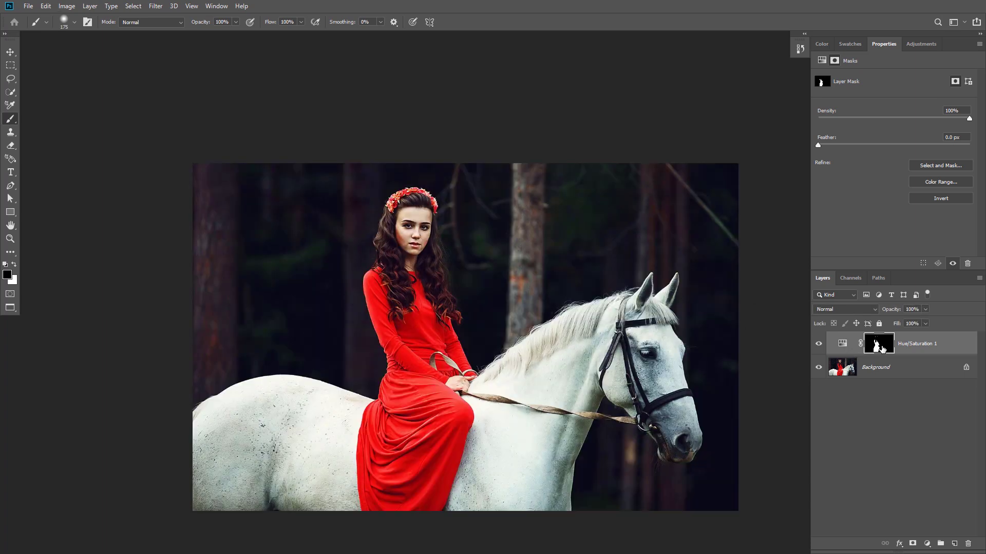
Set the adjustment layer's Master Hue to -56 to turn the dress magenta, and inspect the hair edges up close.
click(843, 344)
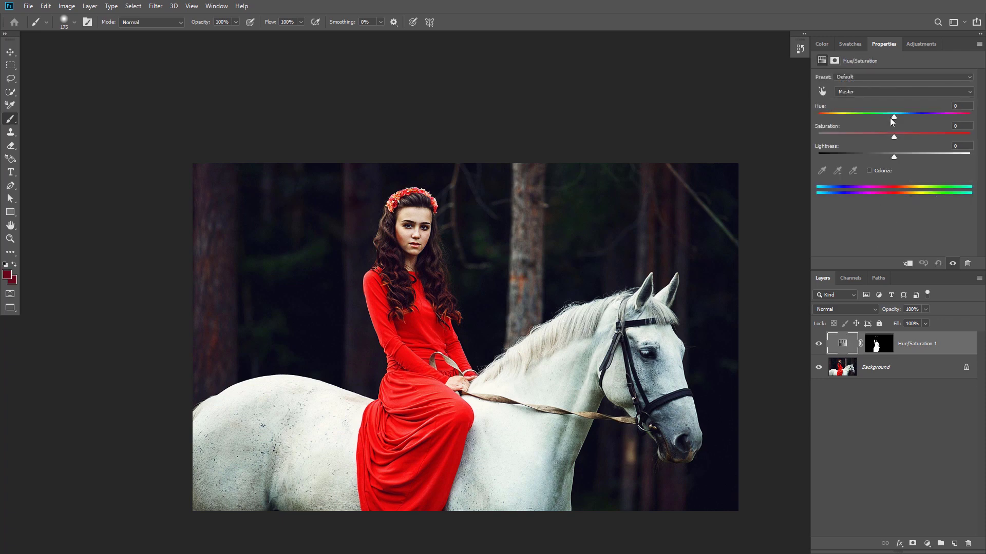
drag(893, 116, 856, 111)
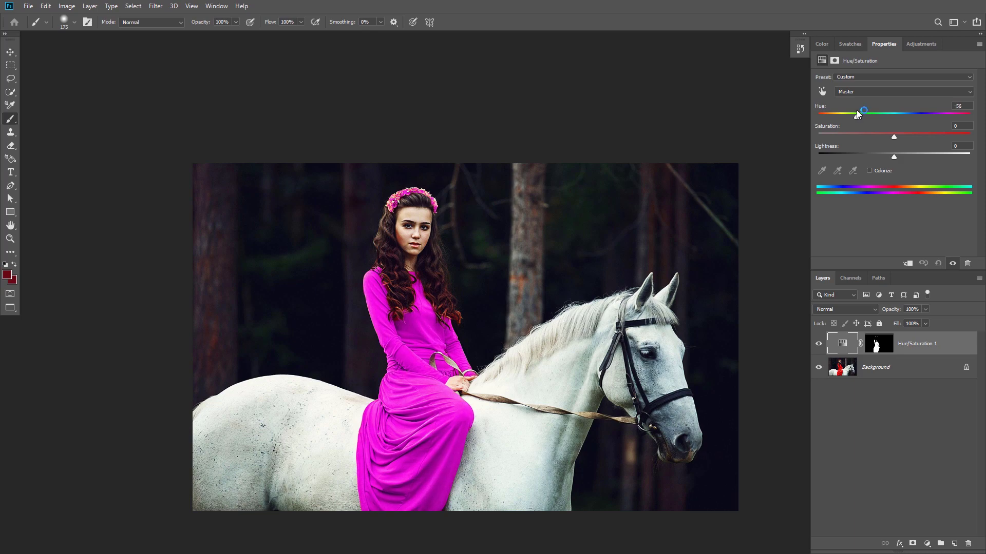
scroll(457, 278, up, 3)
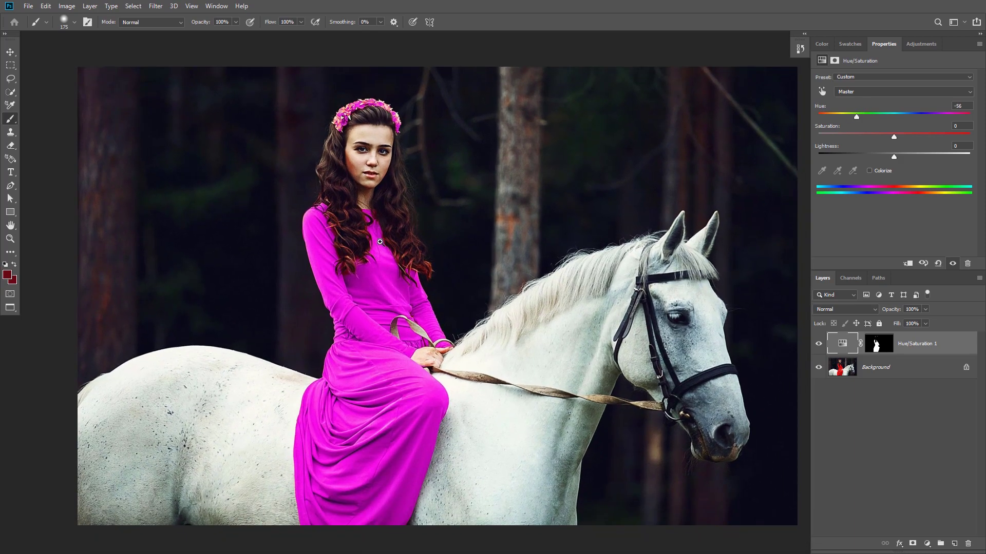
scroll(379, 242, up, 2)
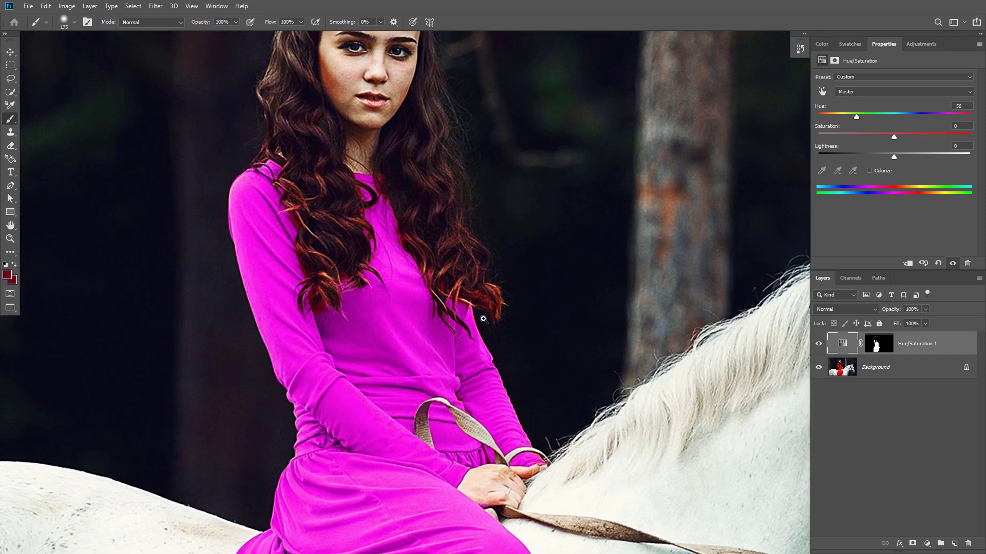
Set the dress adjustment's Master Hue to -94 for a purple dress.
scroll(483, 318, down, 5)
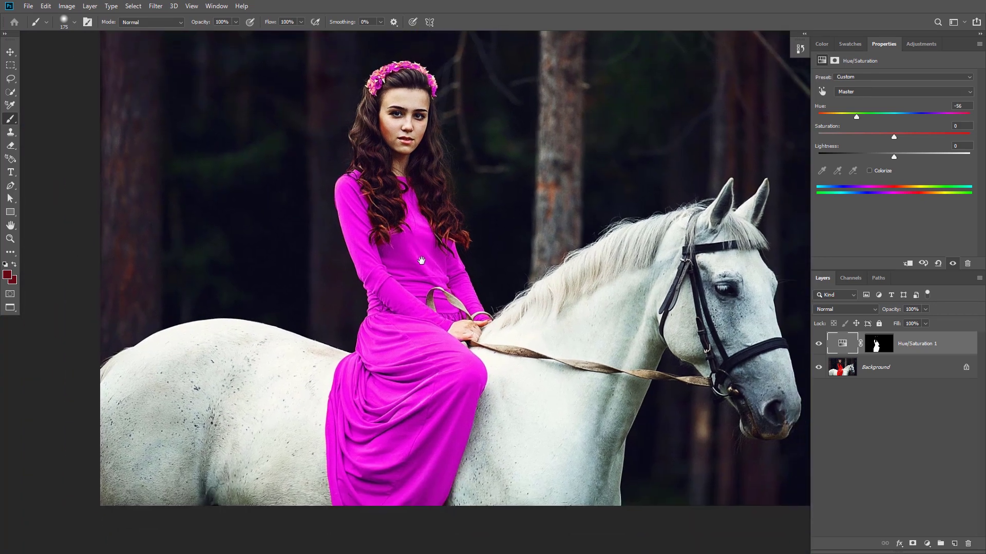
scroll(421, 261, down, 2)
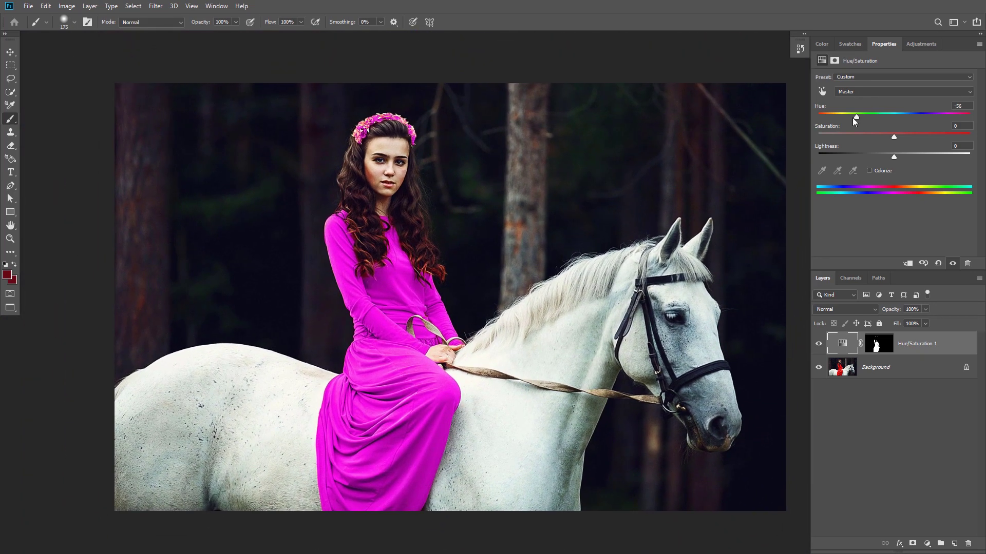
drag(854, 119, 843, 115)
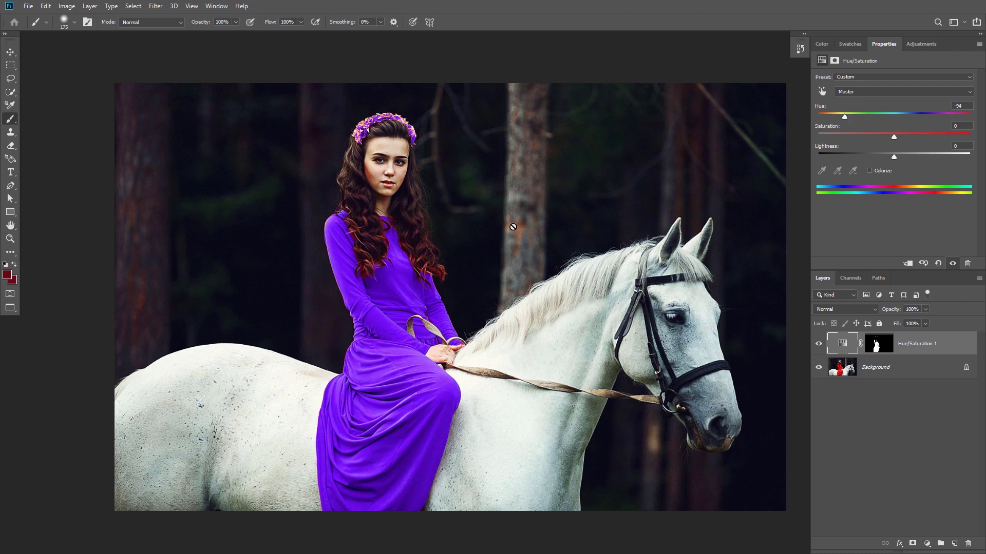
key(h)
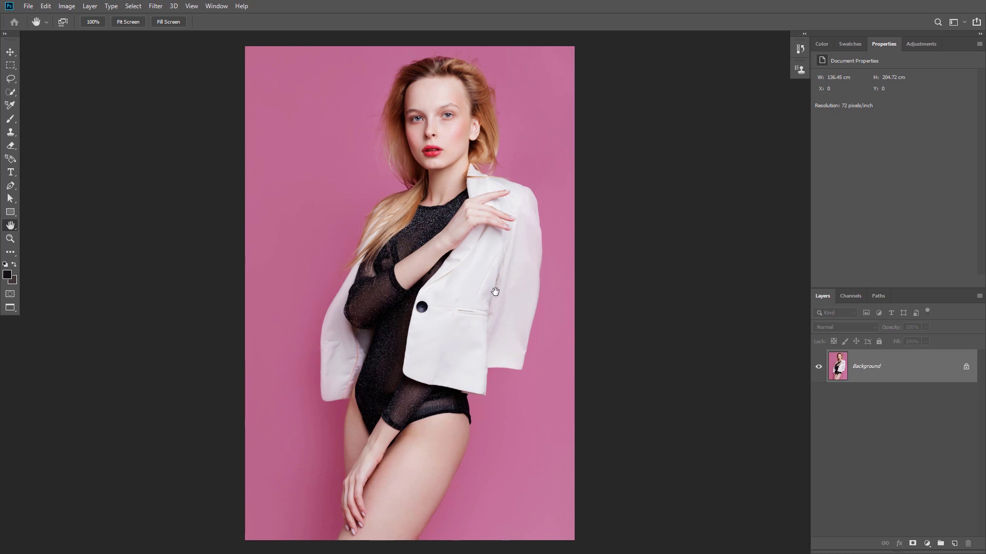
click(11, 93)
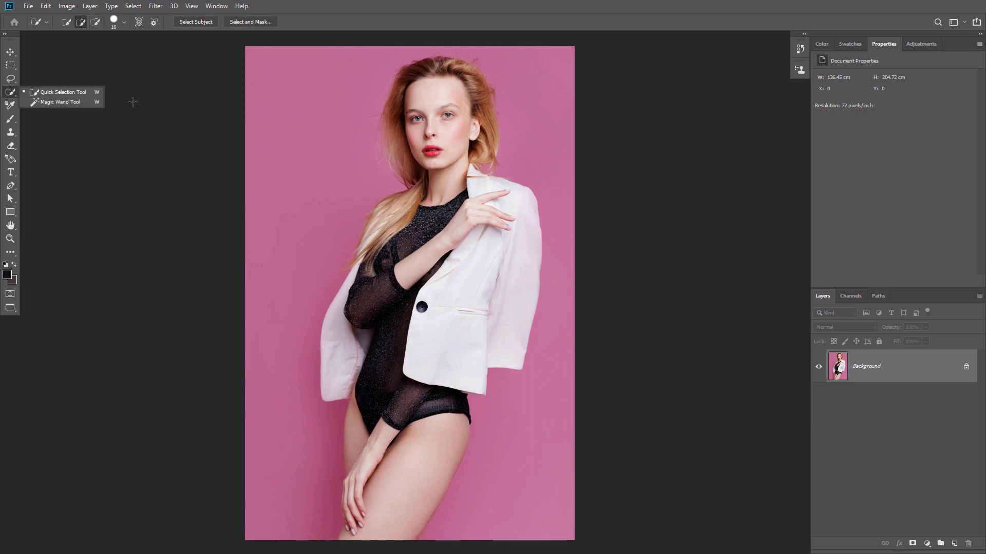
click(395, 210)
key(h)
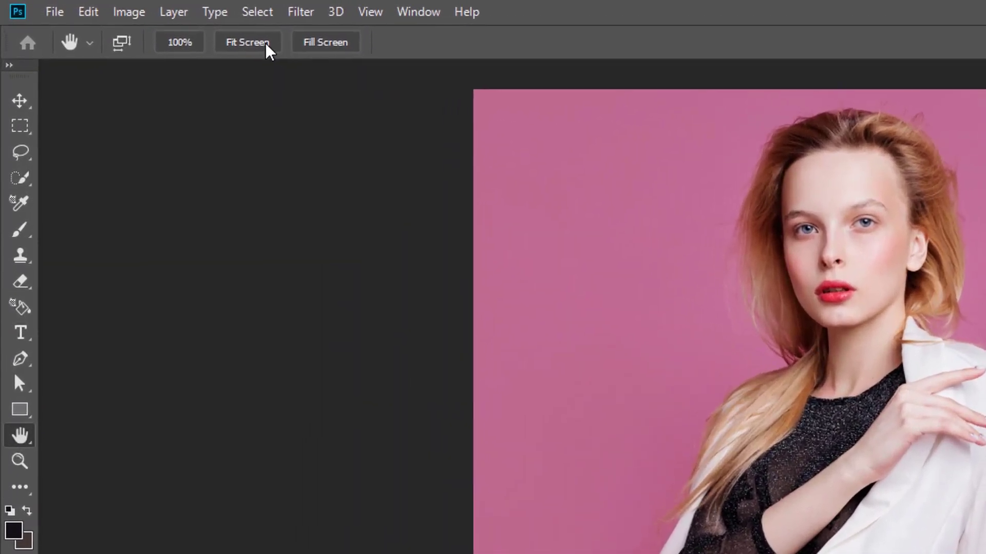
Load the saved Example 4 channel as a new selection around the white blazer.
click(133, 6)
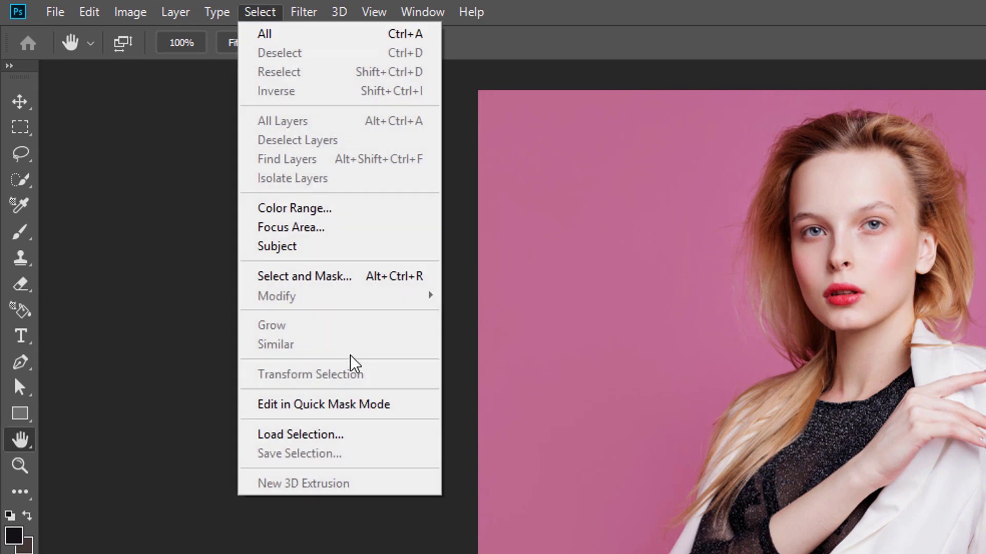
click(331, 437)
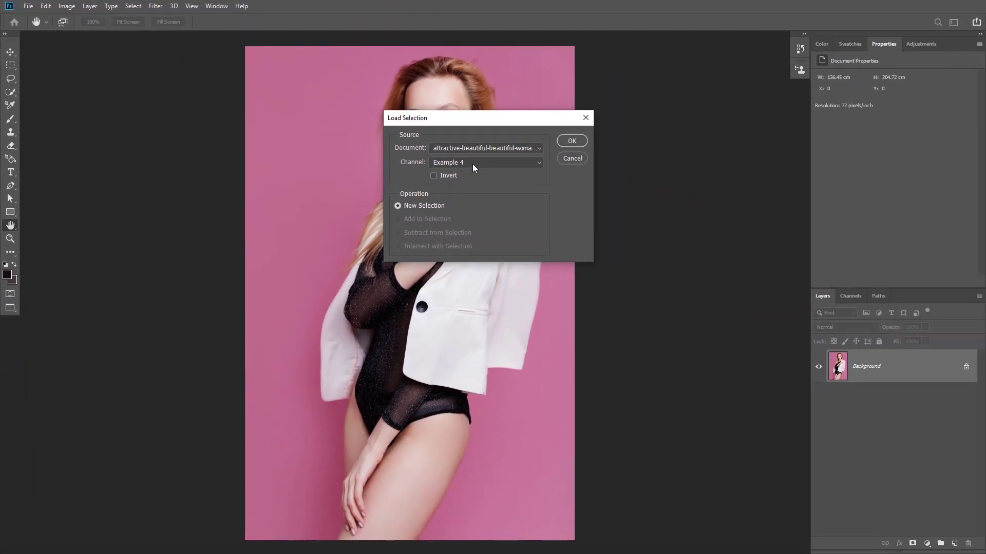
click(472, 164)
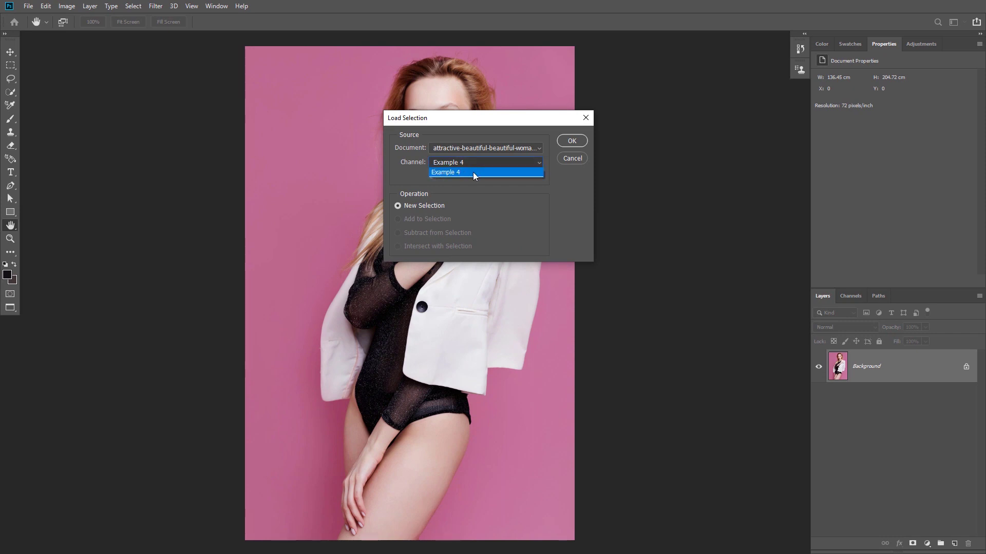
click(571, 145)
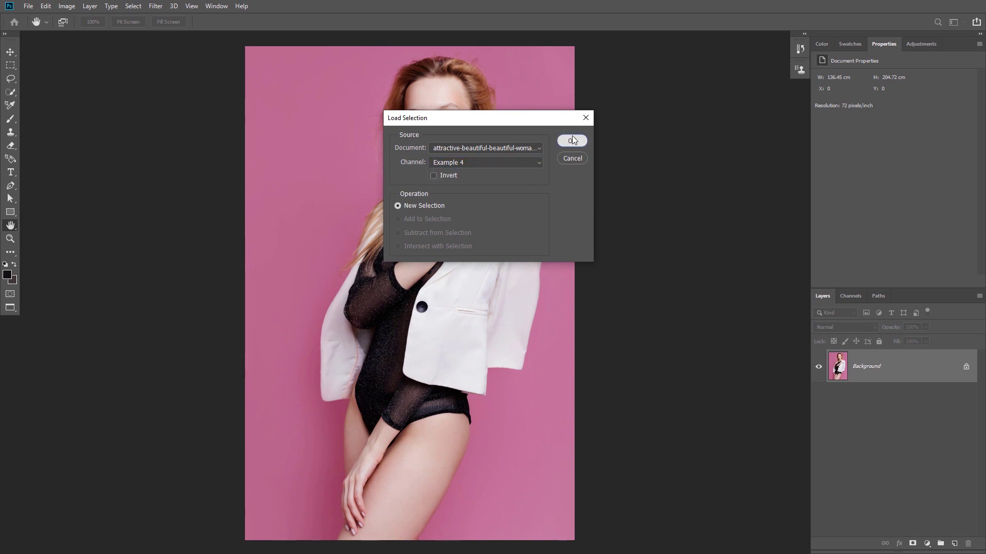
click(570, 141)
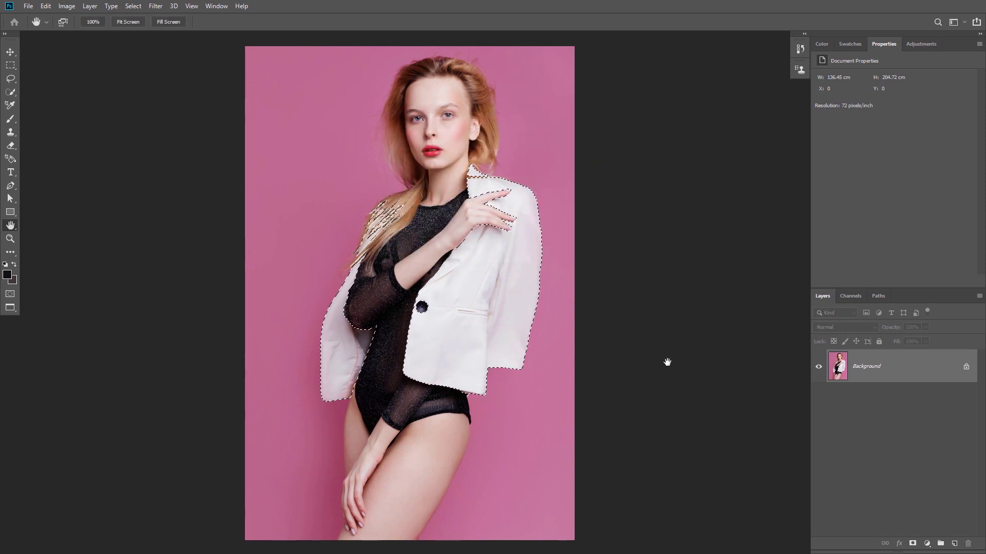
Add a Hue/Saturation adjustment layer masked to the blazer and try a Master Hue of -137.
click(926, 544)
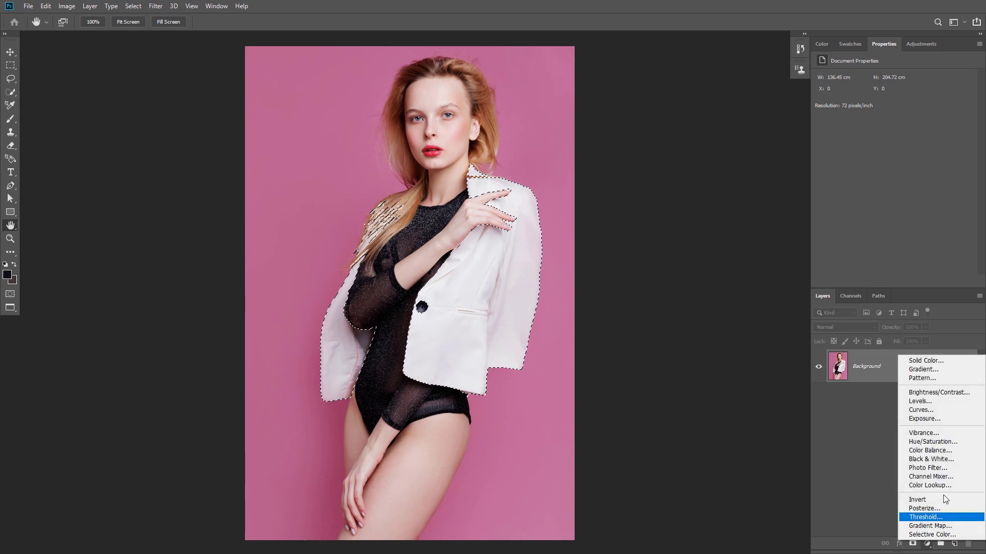
click(933, 442)
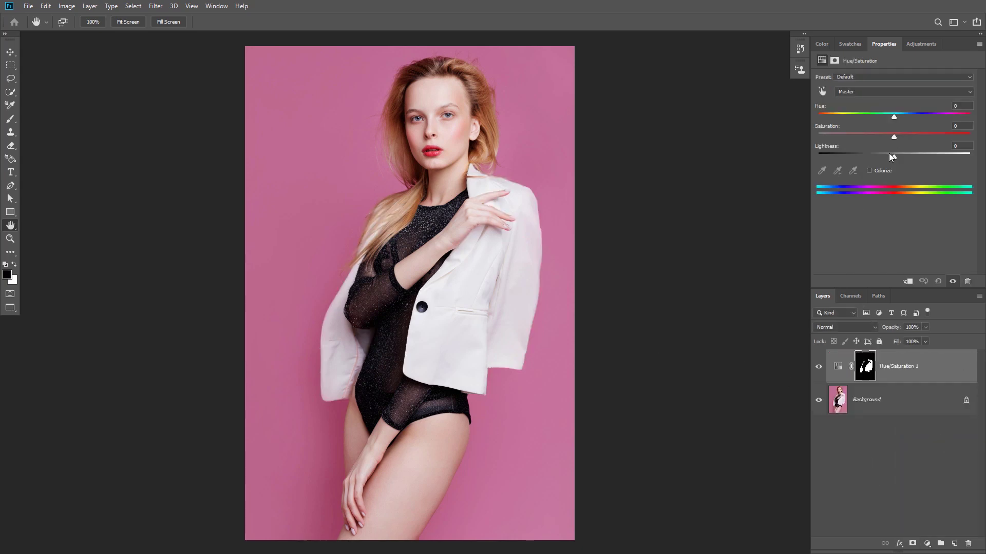
drag(896, 115, 832, 114)
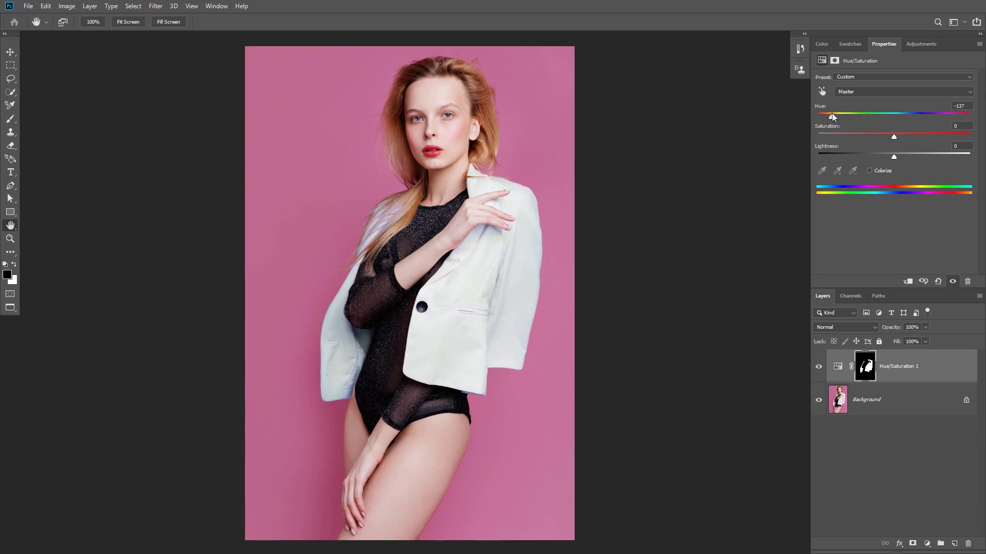
Colorize the blazer with Hue 281 and Saturation 96, and hide the Hue/Saturation layer.
click(869, 170)
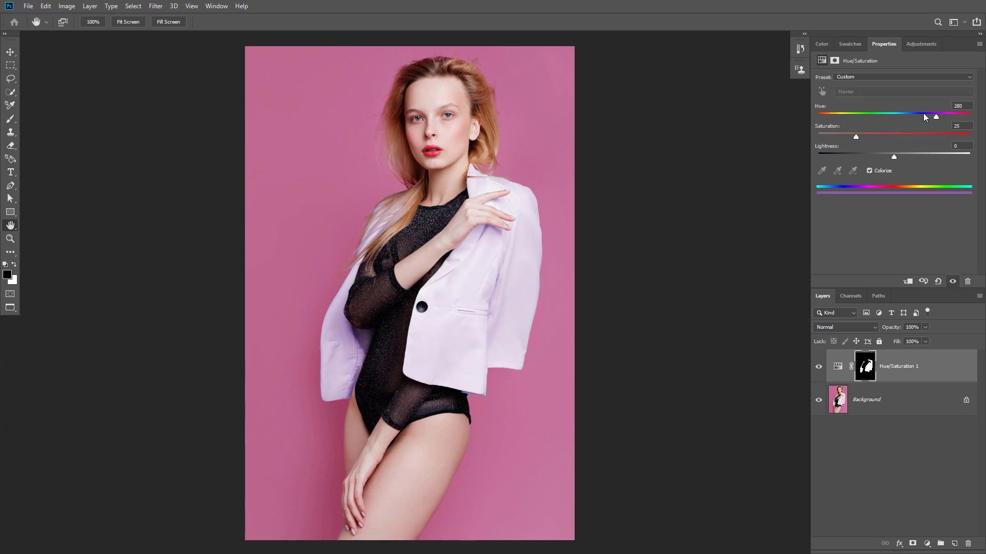
drag(933, 118, 943, 138)
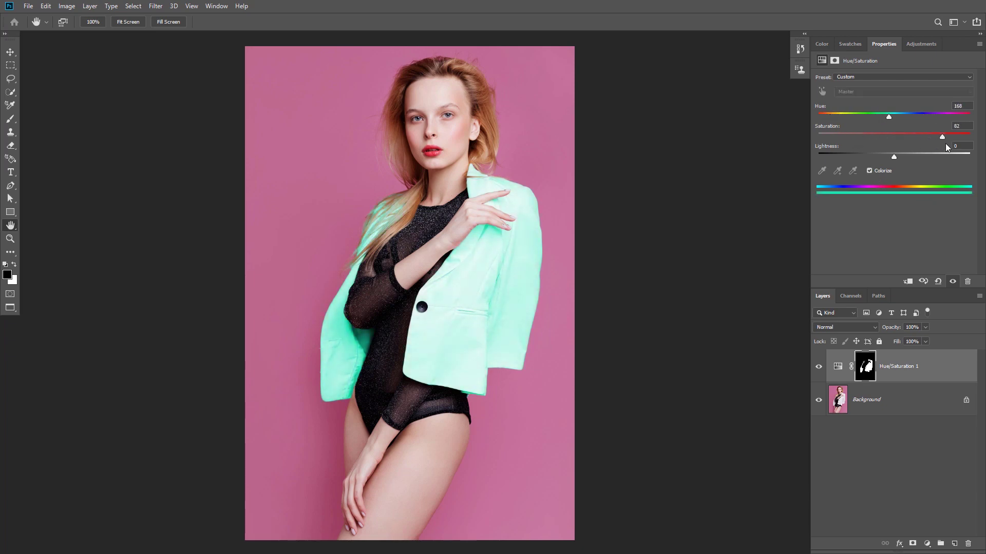
drag(892, 115, 937, 115)
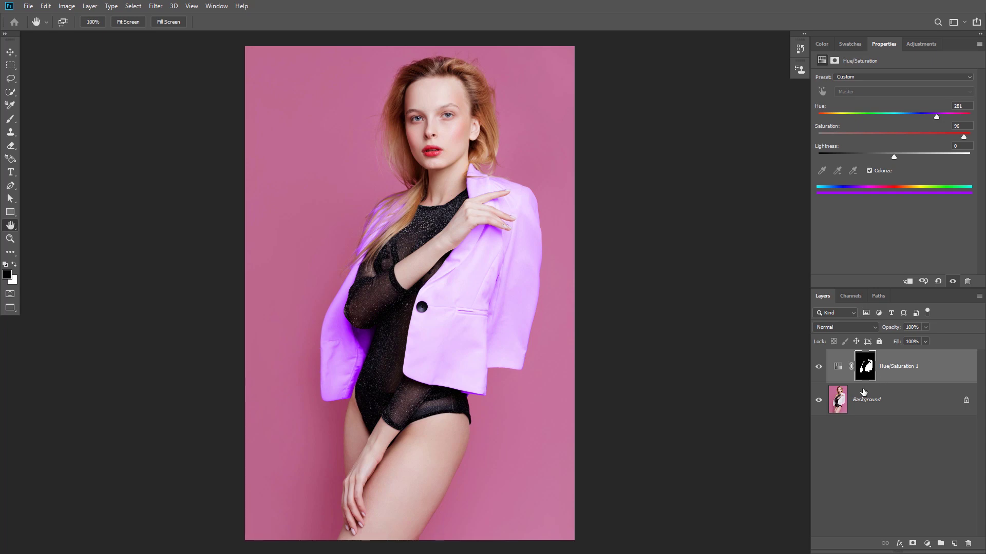
click(818, 367)
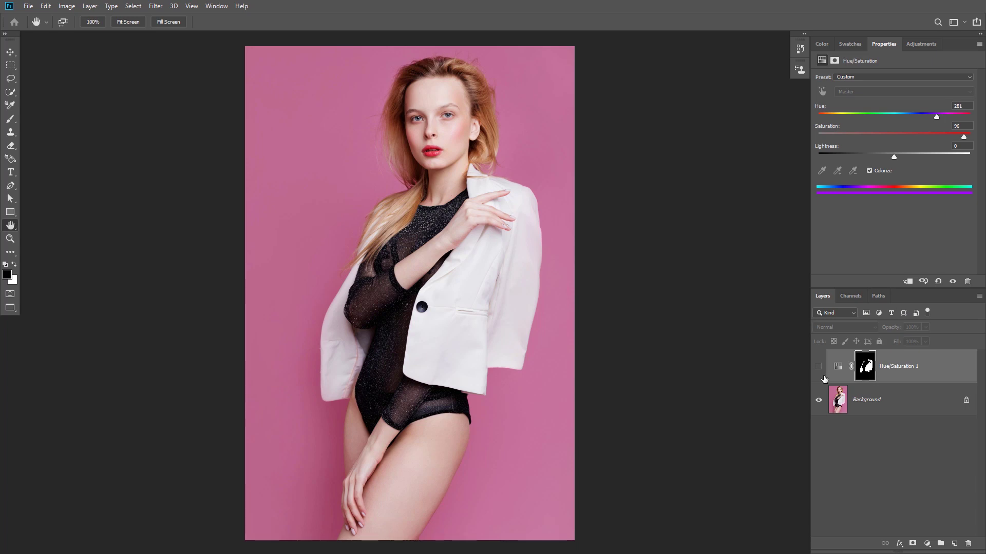
Load the Hue/Saturation layer's mask as a selection and add a Solid Color fill layer in yellow f1b104.
ctrl+click(864, 367)
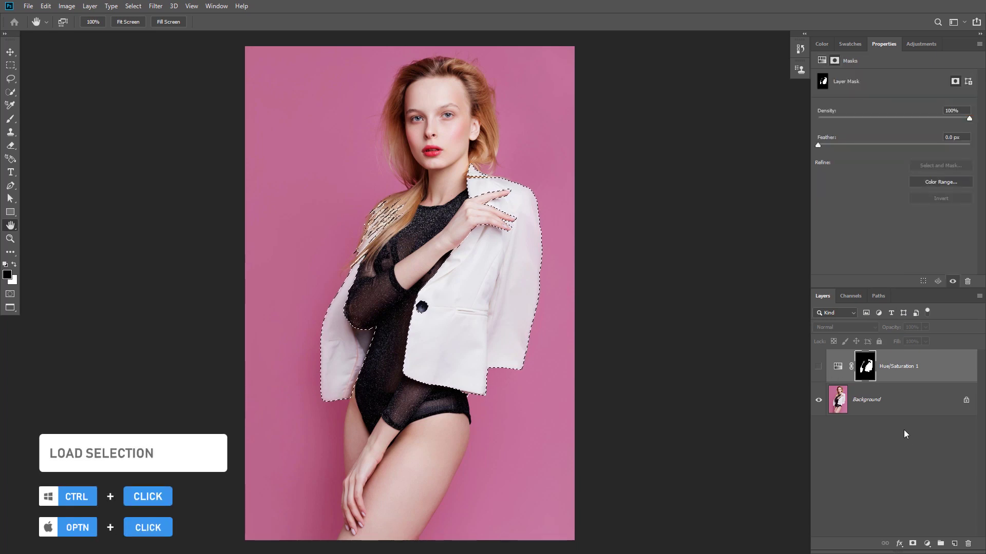
click(927, 544)
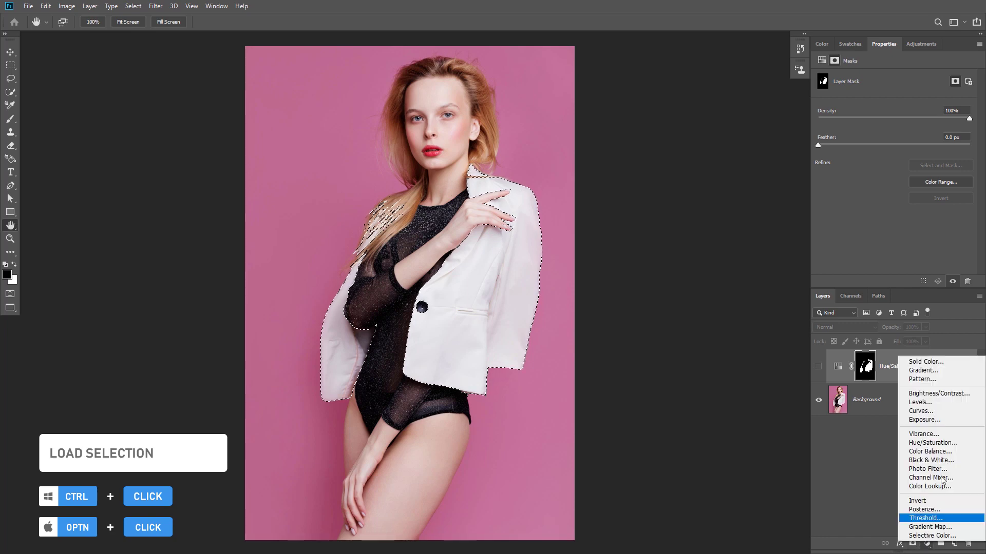
click(922, 361)
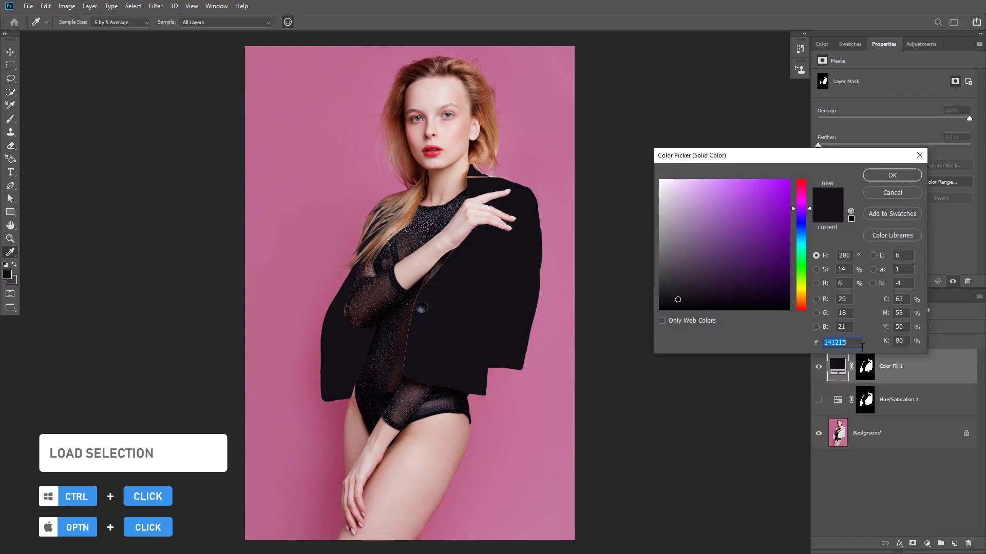
click(801, 300)
drag(803, 303, 802, 294)
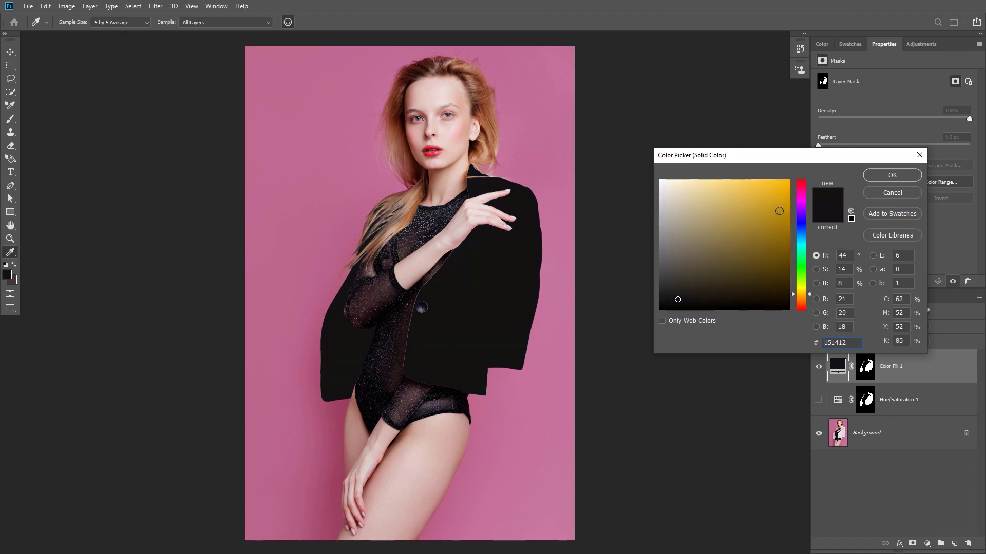
drag(780, 196, 788, 187)
key(space)
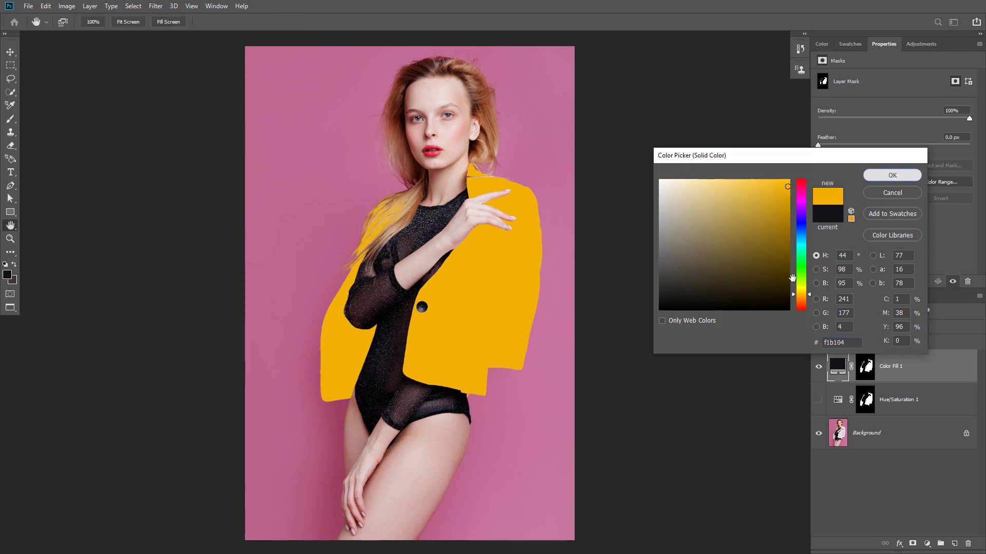
key(Return)
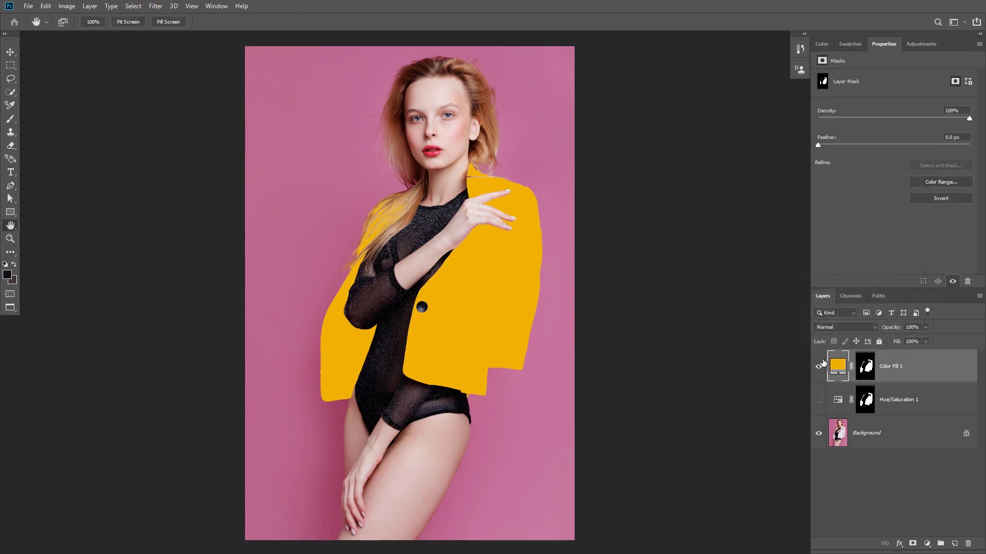
Set the yellow fill layer's blend mode to Multiply and examine the blazer's texture more closely.
click(838, 327)
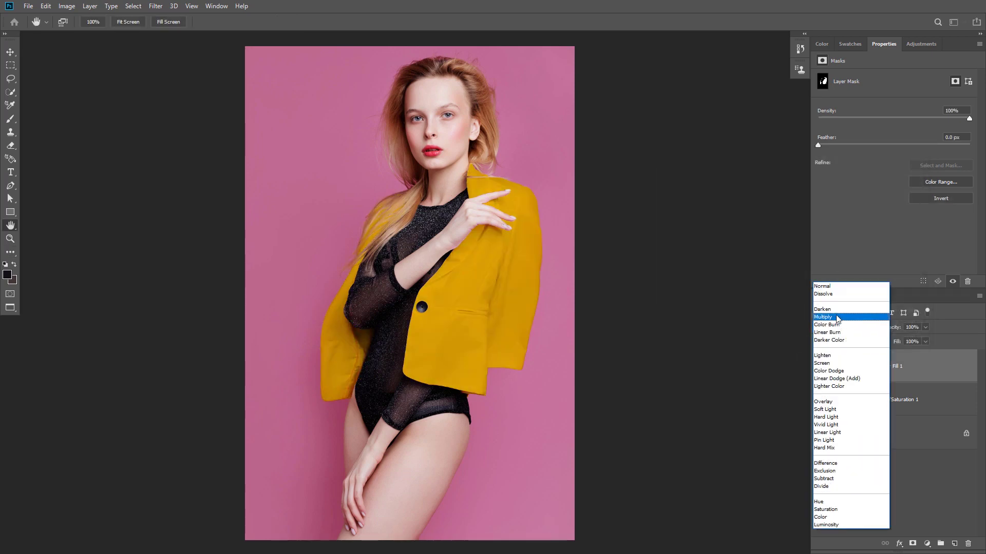
click(852, 318)
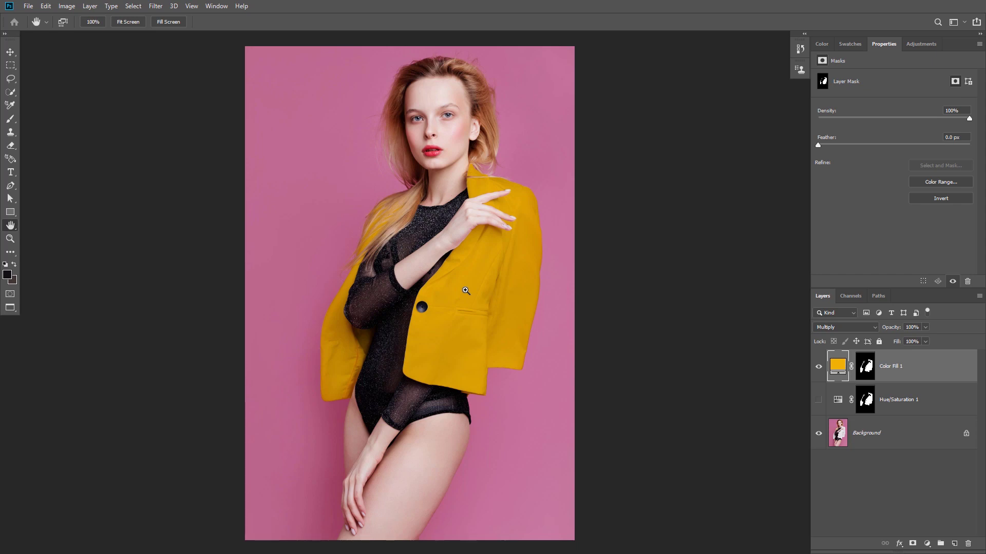
ctrl+click(465, 290)
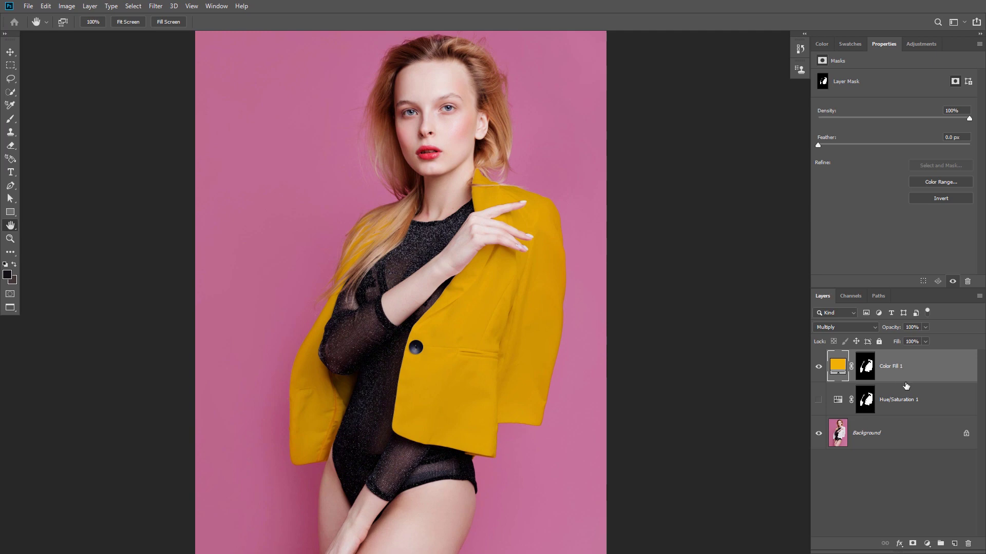
Add a Curves adjustment layer above the yellow fill and replace its mask with a copy of the fill layer's mask.
click(925, 542)
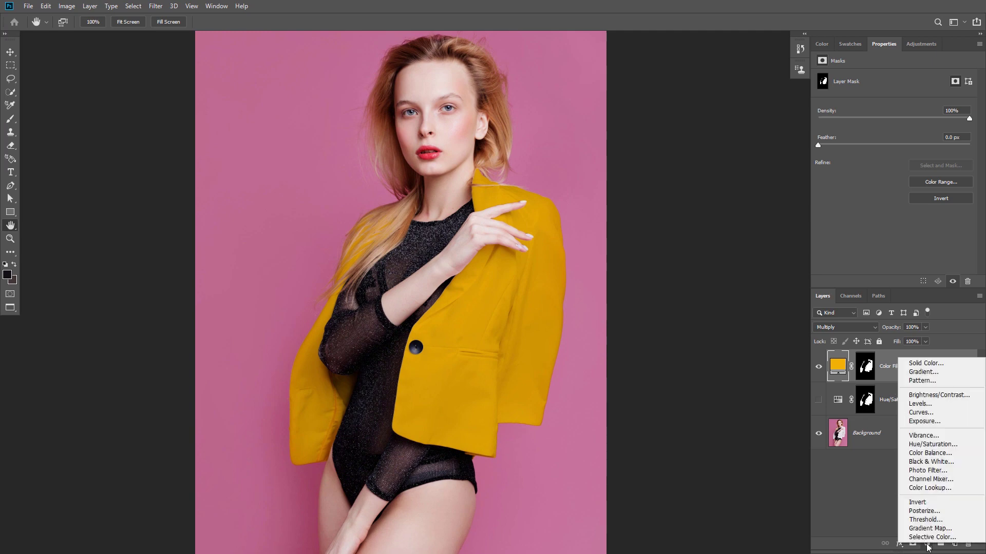
click(932, 414)
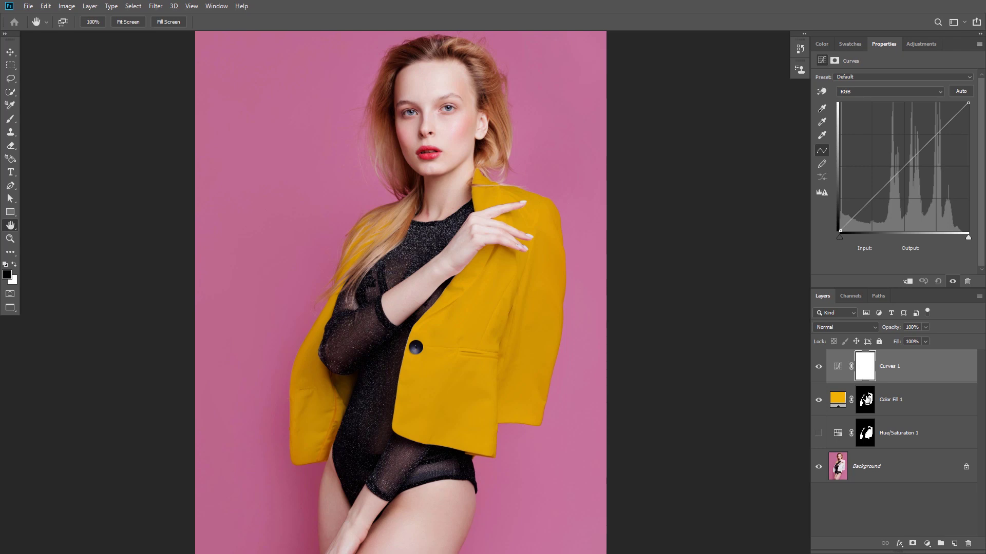
drag(865, 401, 868, 367)
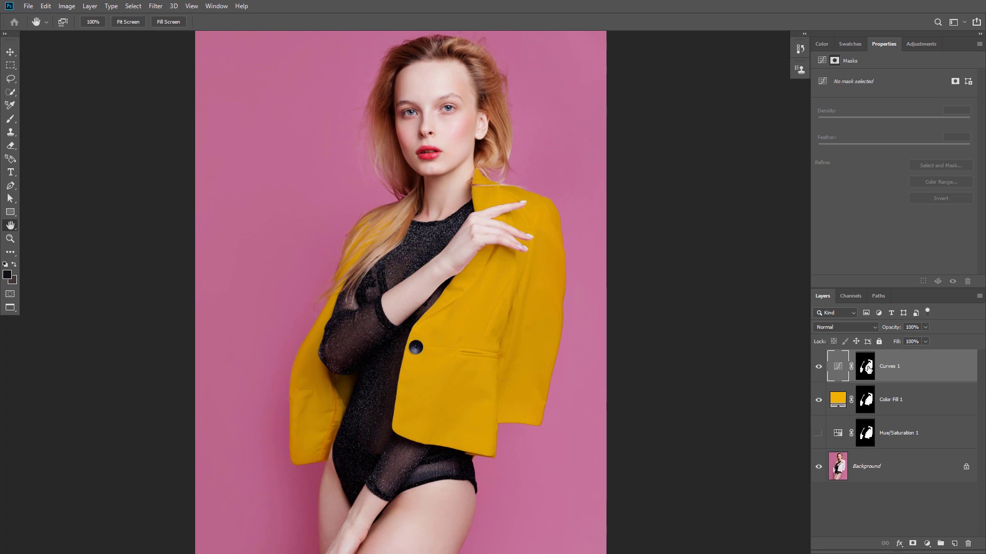
click(866, 368)
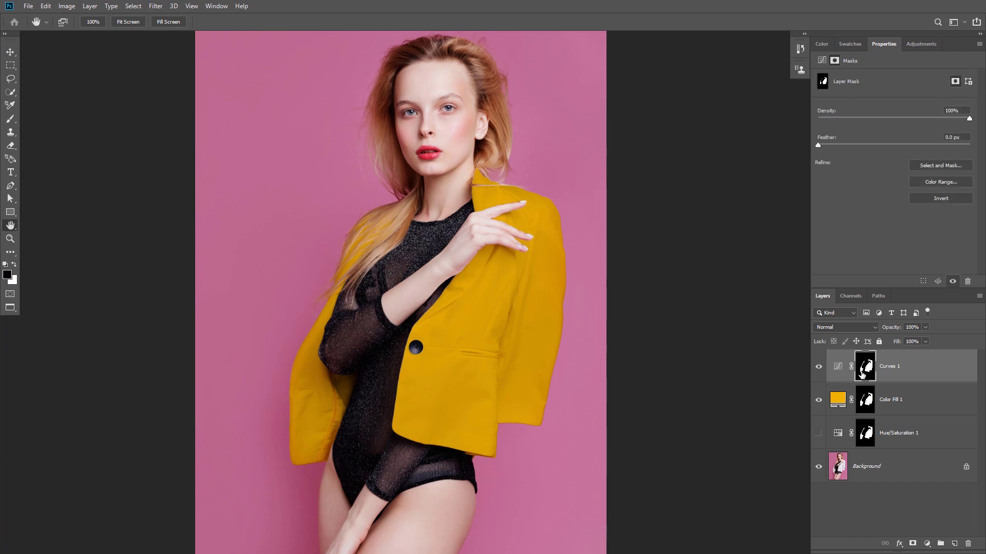
Brighten the blazer by raising the middle of the RGB curve to input 97, output 166.
click(838, 366)
click(903, 166)
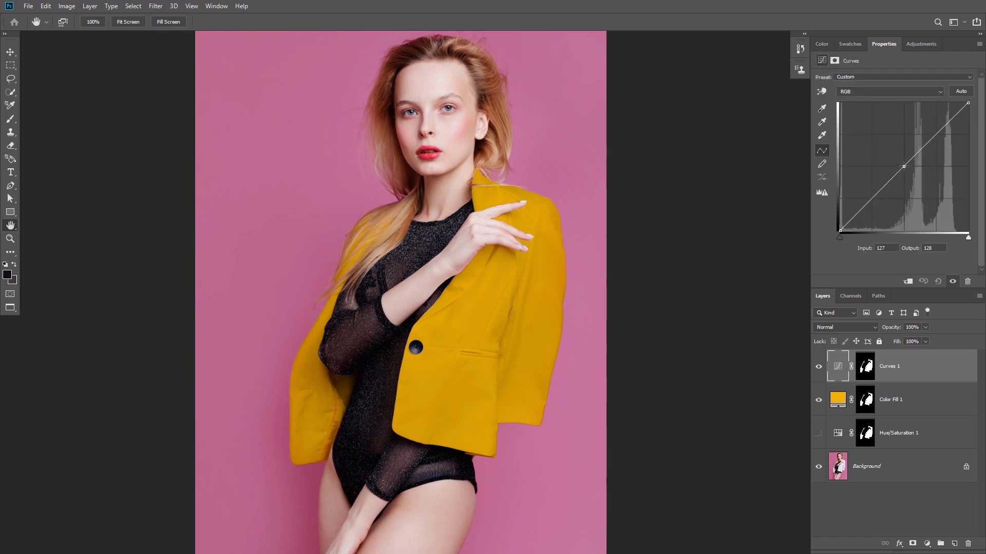
drag(904, 165, 888, 148)
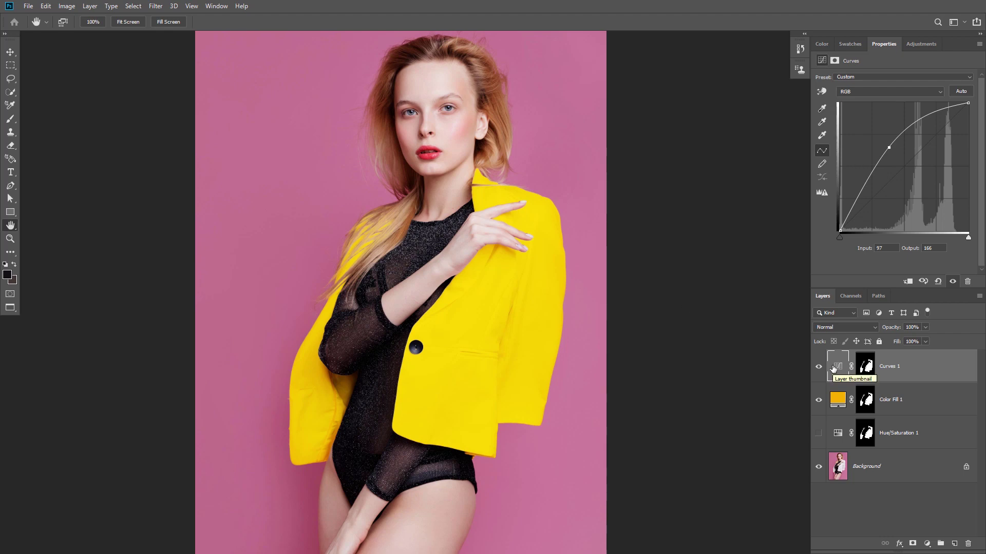
In Curves 1's blending options, restrict it to brighter areas by splitting the Underlying Layer's Blend If shadow slider to 133/168.
double_click(951, 359)
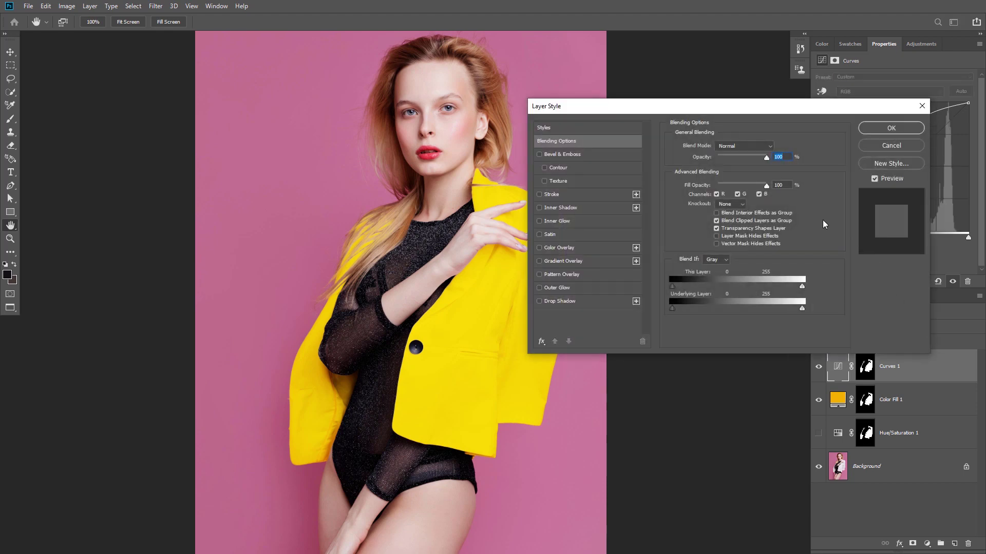
drag(702, 105, 748, 56)
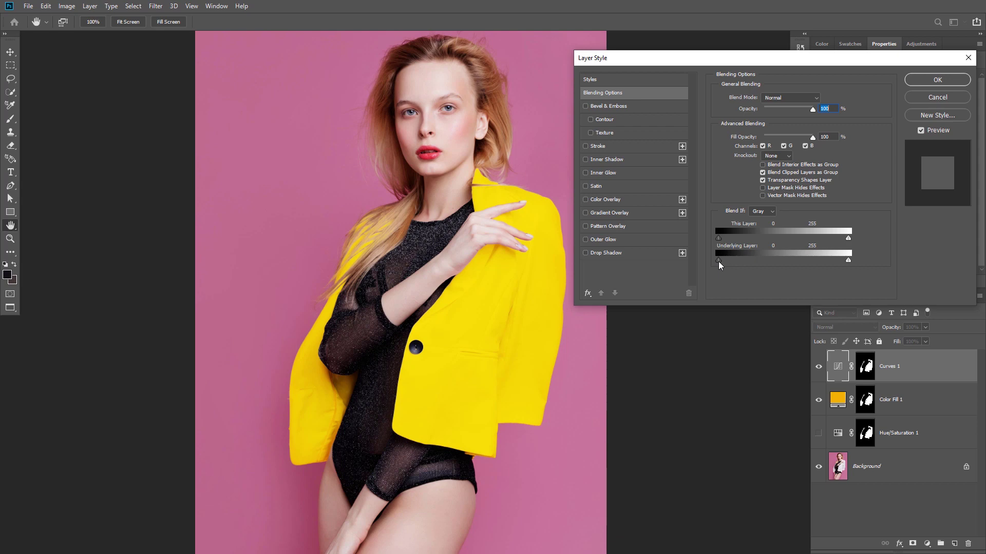
drag(720, 261, 798, 269)
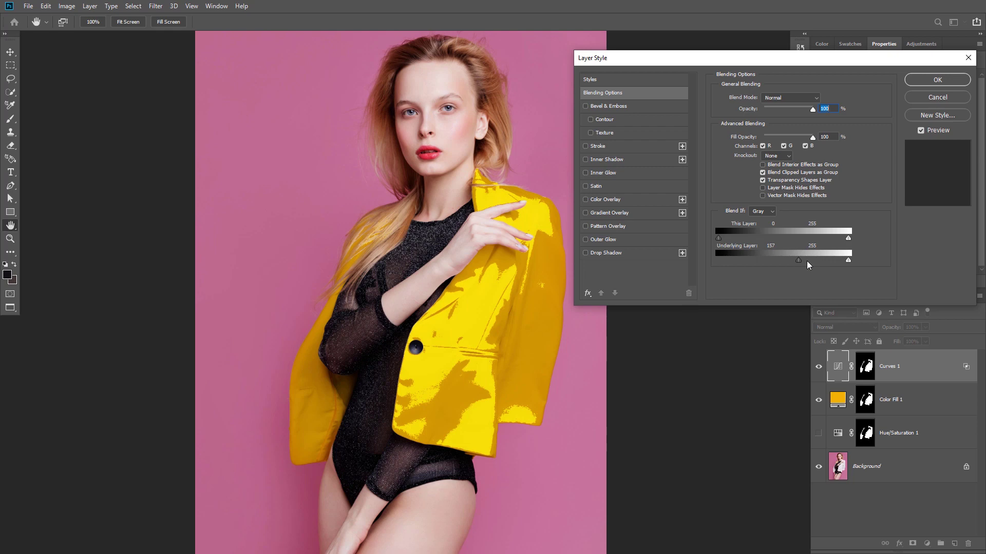
key(alt)
mouse_move(799, 262)
mouse_down()
mouse_move(789, 258)
mouse_move(806, 263)
mouse_up()
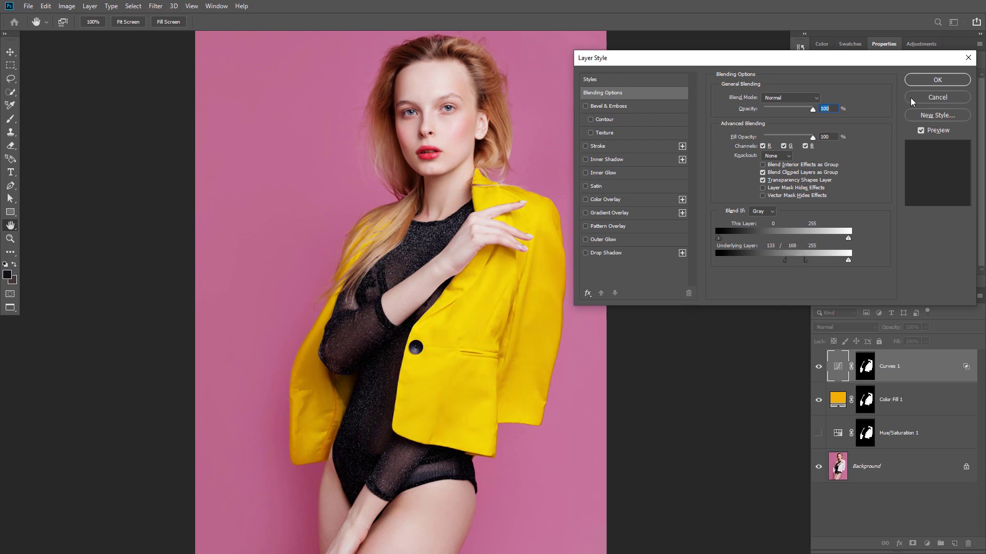
click(922, 83)
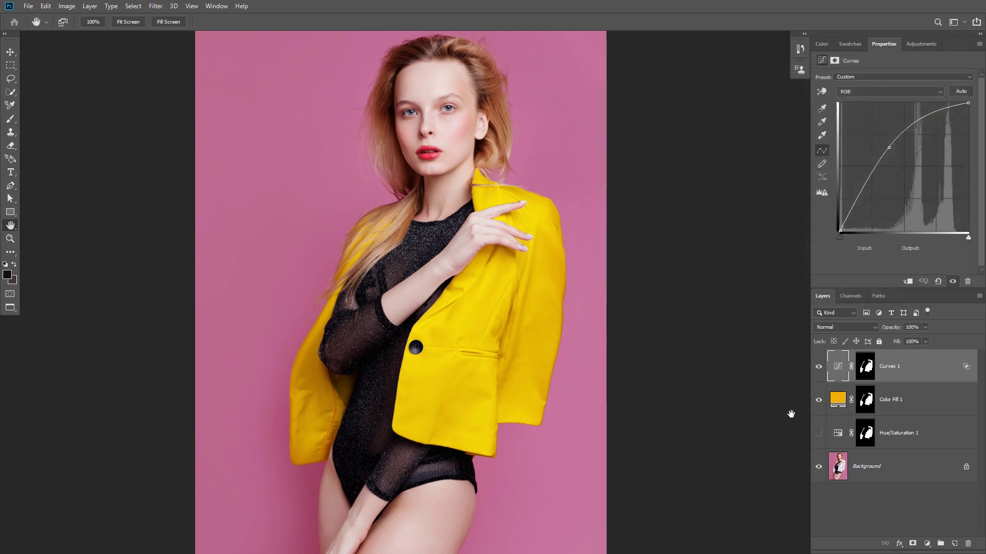
Duplicate the Curves 1 layer and bend the copy's RGB curve below the diagonal to darken the blazer.
click(818, 367)
click(819, 367)
key(ctrl+j)
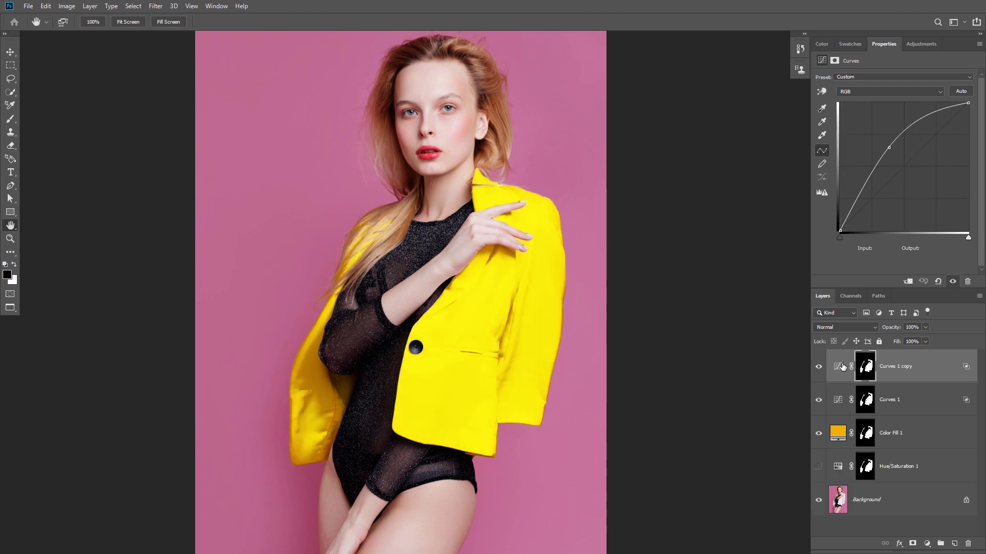
click(842, 367)
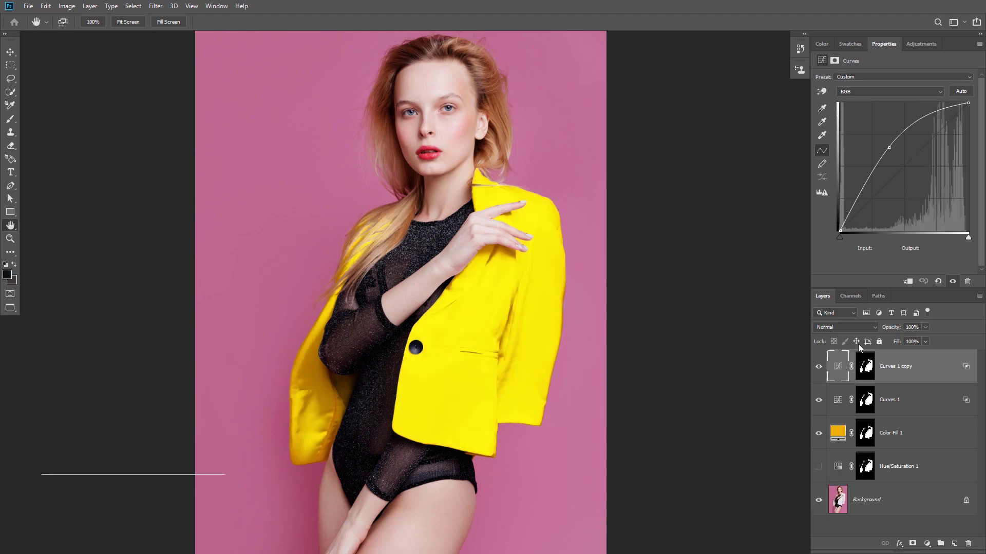
drag(891, 149, 908, 188)
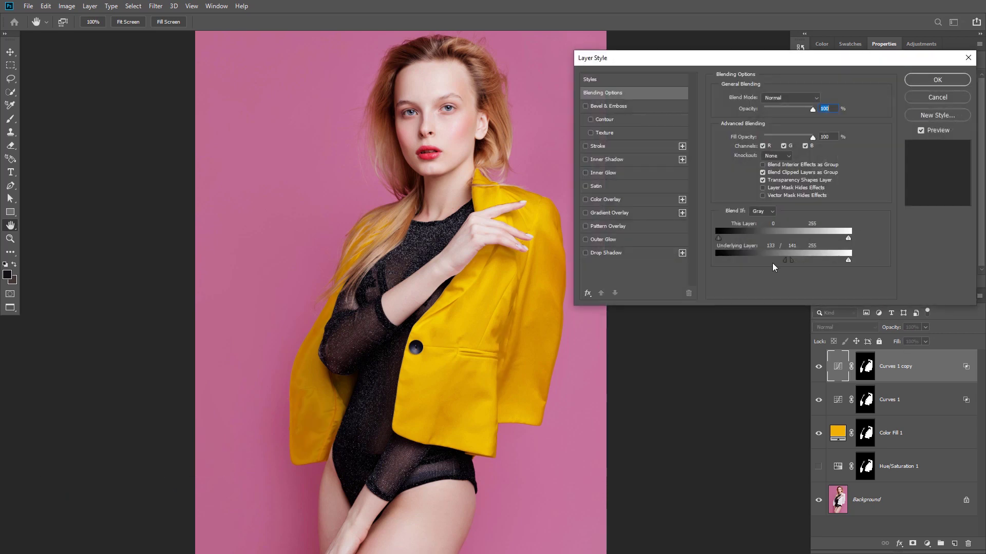
Restrict Curves 1 copy to the shadows by setting its Underlying Layer Blend If to 0 and a split highlight of 163/208.
drag(785, 260, 701, 264)
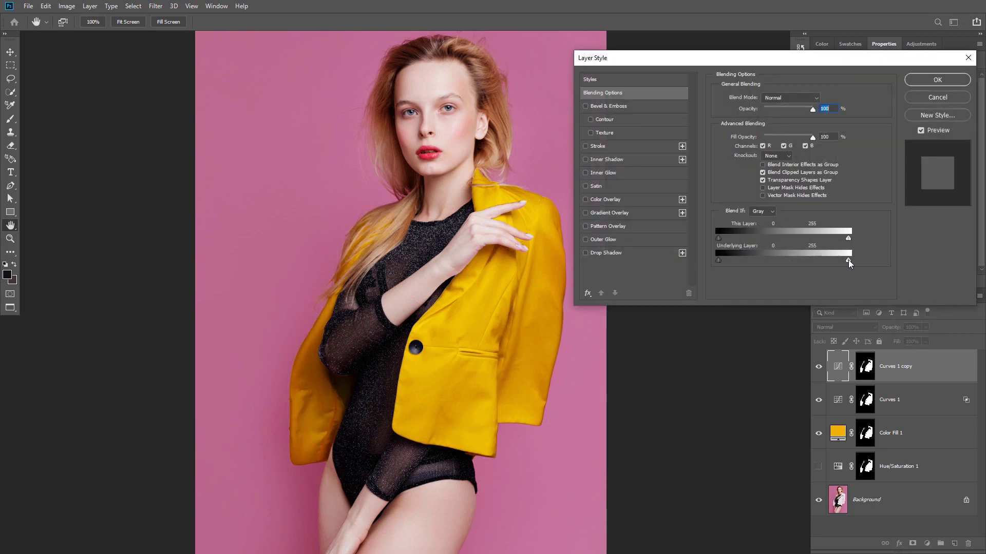
drag(849, 261, 795, 260)
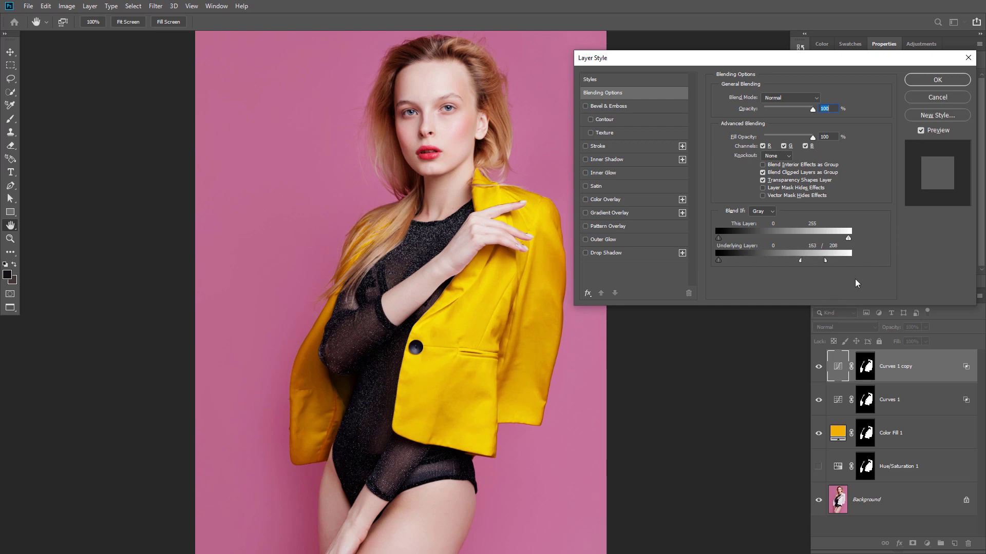
click(937, 82)
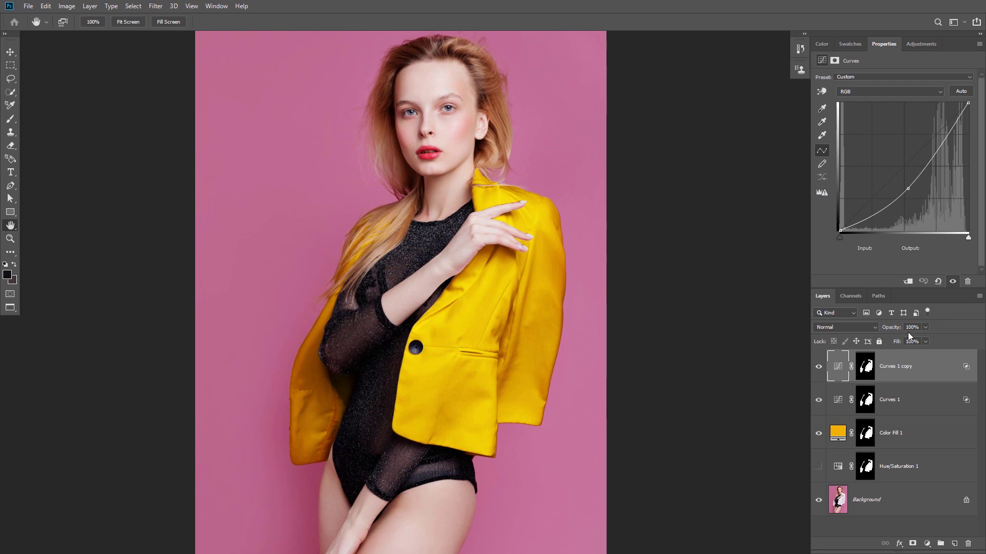
Set the RGB point of Curves 1 to input 104, output 156 and of Curves 1 copy to input 133, output 101.
click(838, 398)
drag(894, 148, 893, 152)
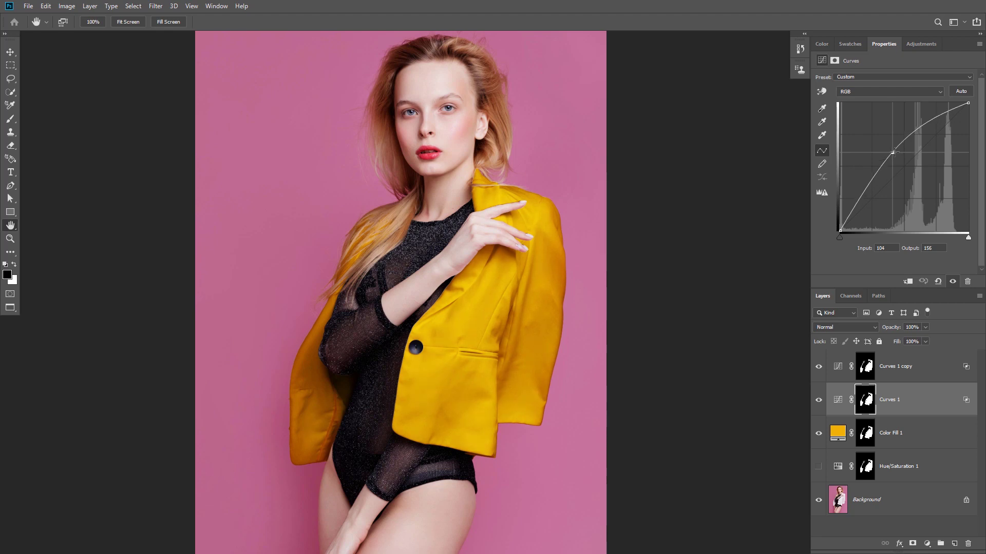
click(838, 367)
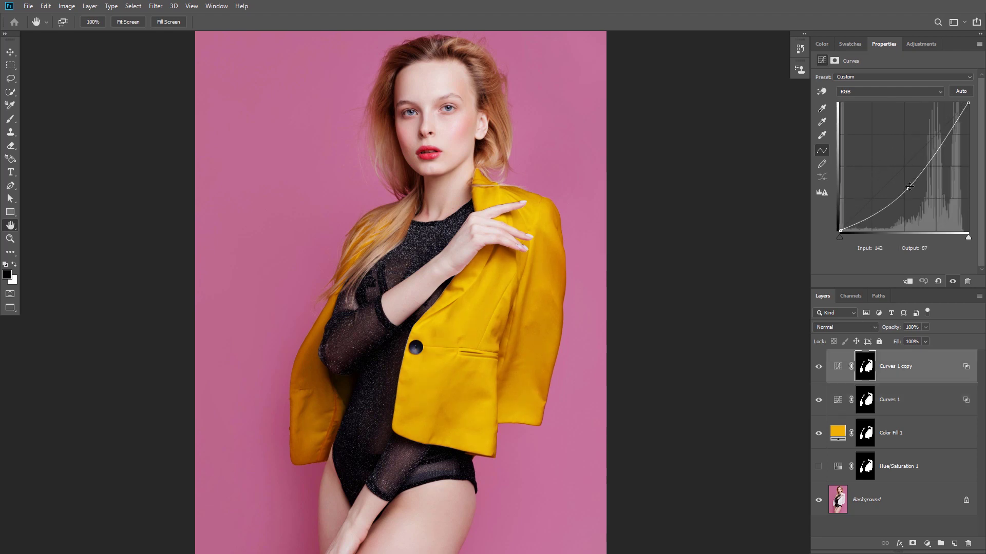
drag(909, 187, 907, 180)
click(818, 399)
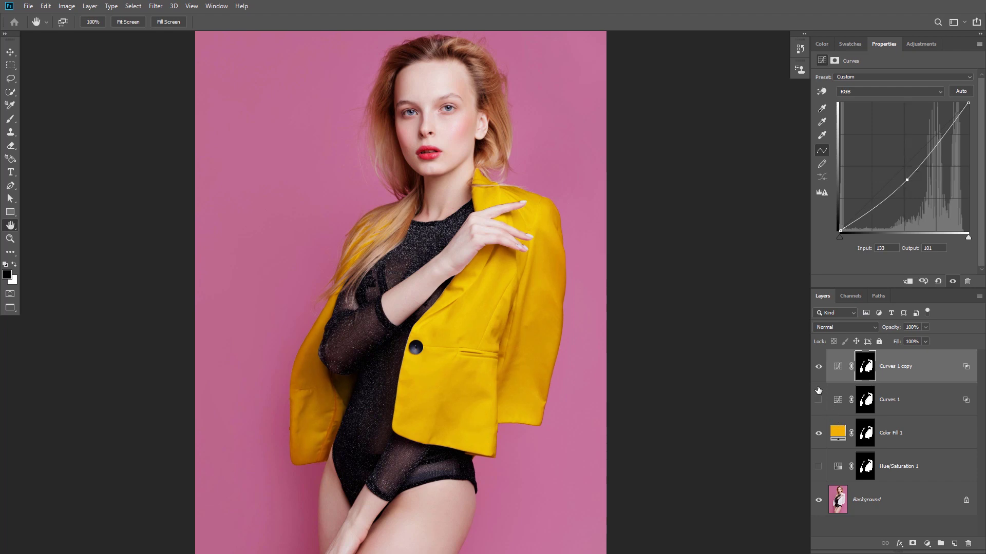
click(818, 397)
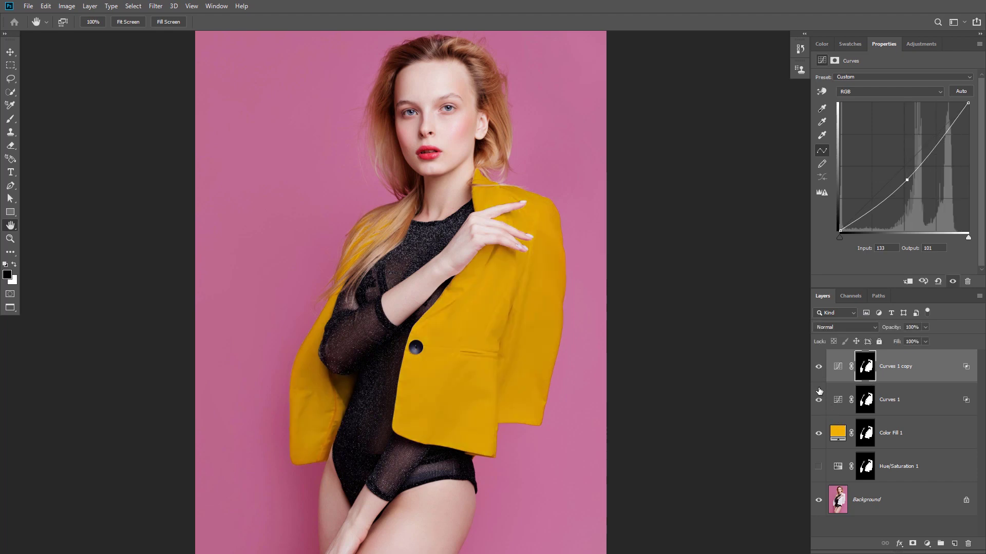
Fine-tune the RGB curve of Curves 1 by moving its point to input 109, output 155.
click(838, 366)
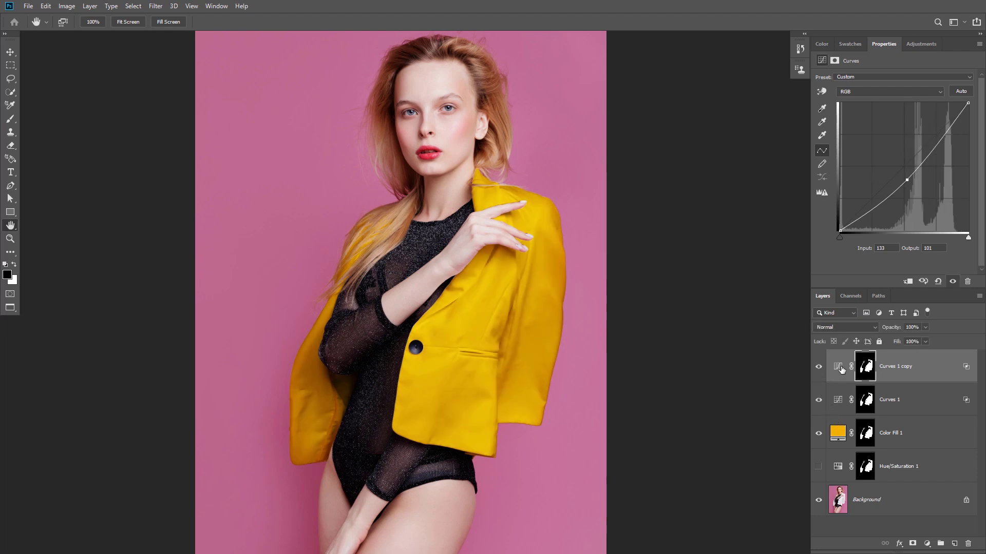
click(832, 401)
click(894, 154)
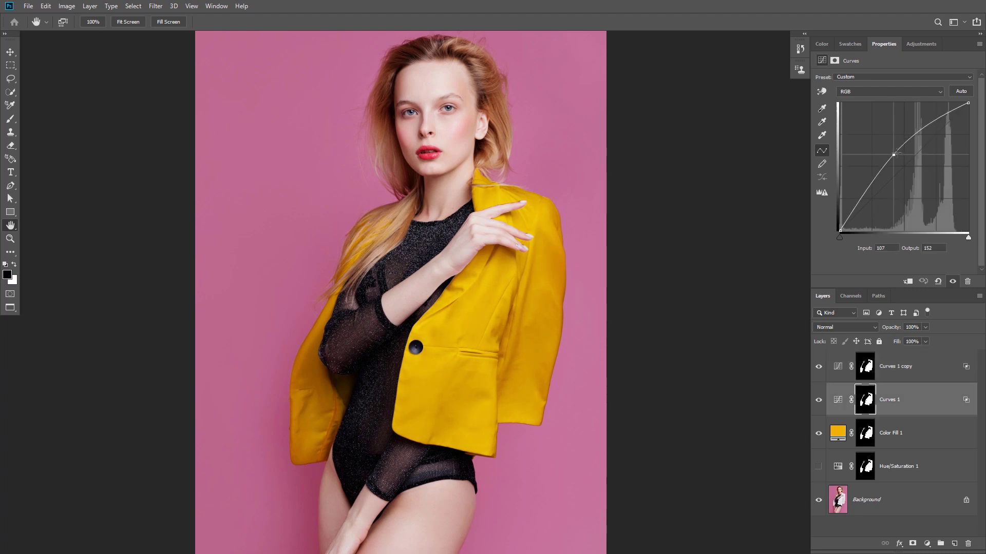
drag(897, 152, 898, 151)
Change the Color Fill 1 layer's yellow to the red ec0f0f.
drag(488, 349, 469, 292)
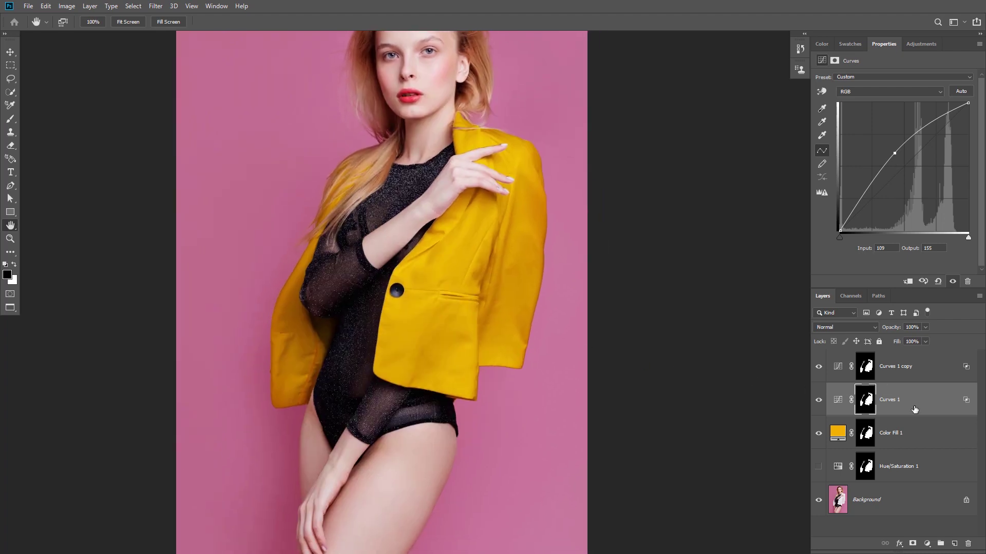
double_click(837, 433)
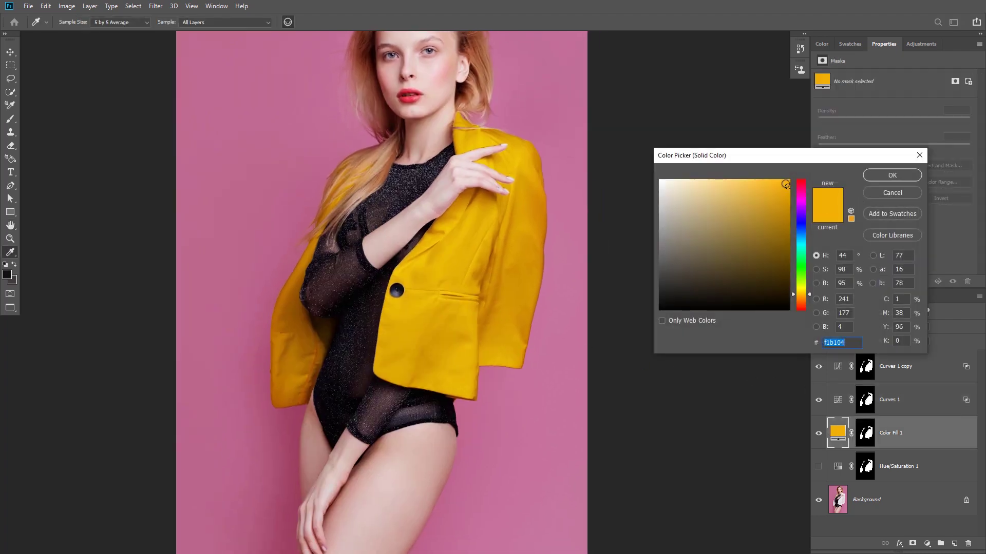
drag(802, 297, 803, 307)
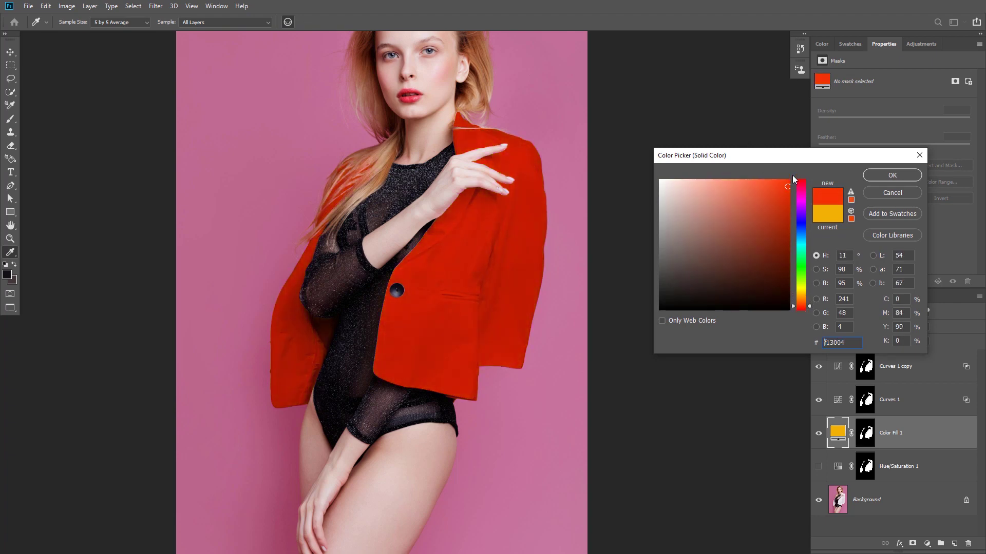
drag(792, 194, 783, 192)
drag(804, 307, 802, 312)
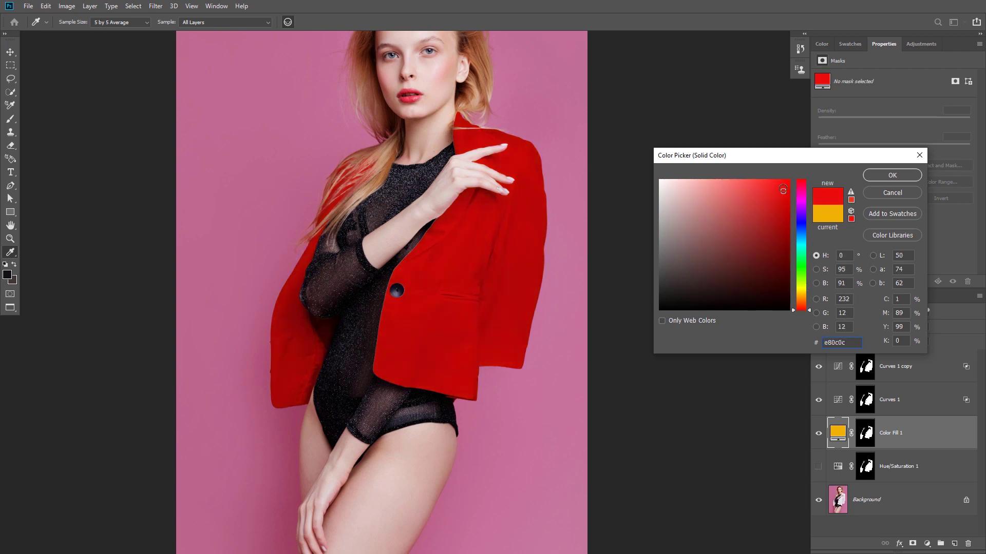
drag(783, 190, 782, 189)
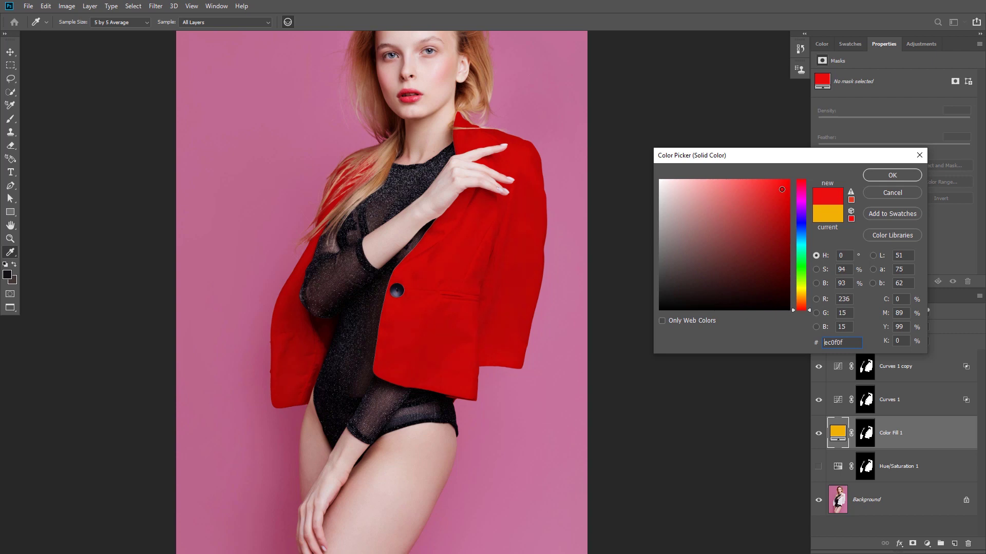
click(895, 175)
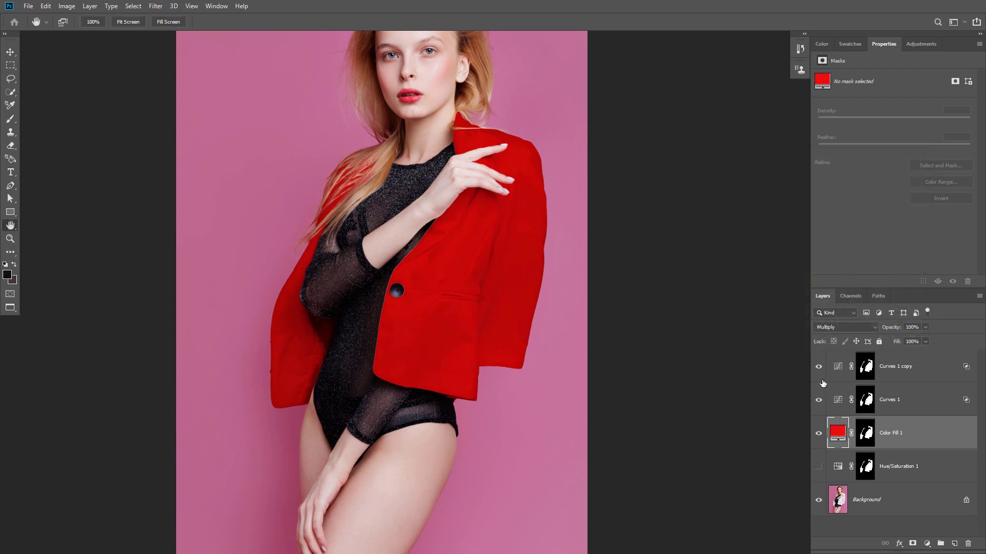
Check the red blazer without Curves 1 and deepen its shadows by setting Curves 1 copy's point to input 142, output 95.
click(819, 400)
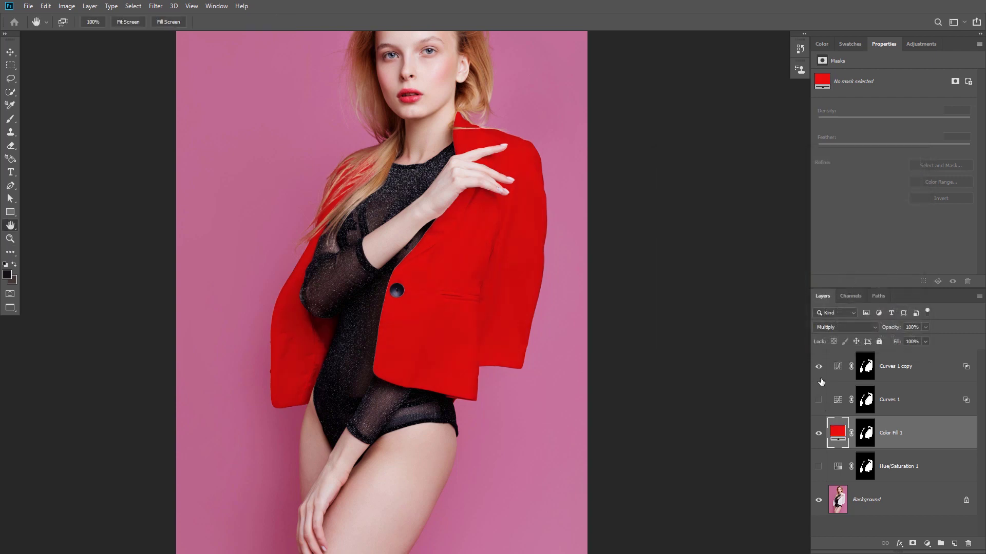
click(819, 400)
click(839, 367)
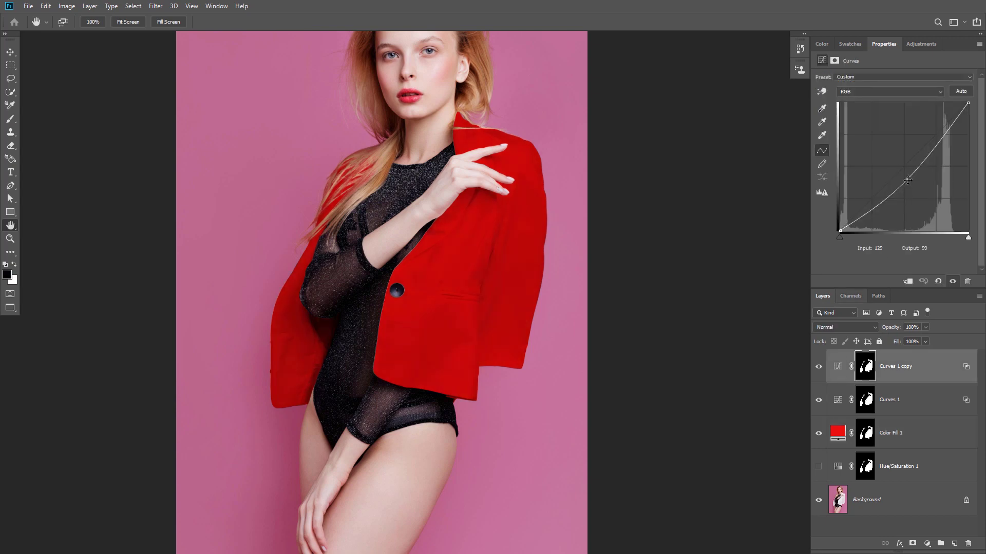
drag(908, 180, 911, 183)
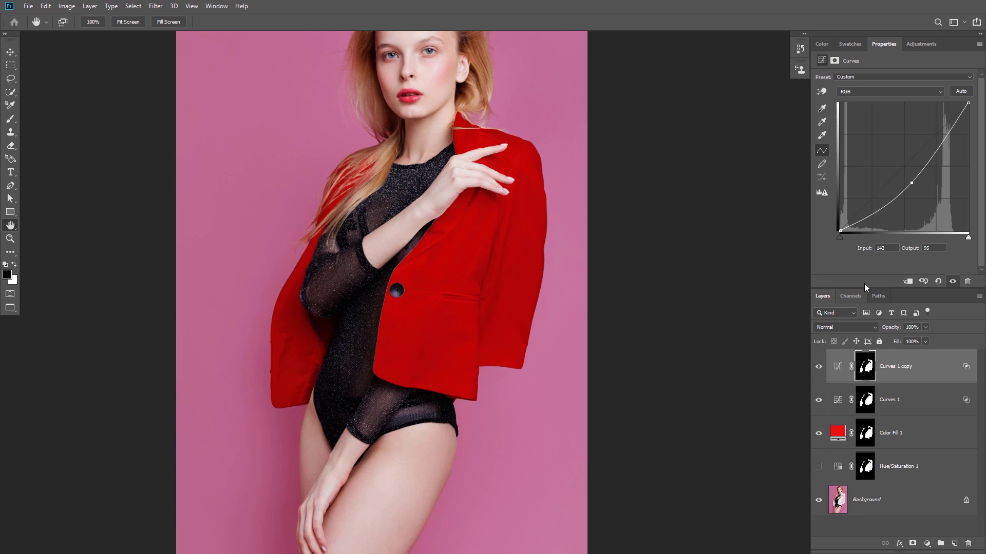
Brighten the red blazer's highlights by setting Curves 1's point to input 94, output 174, and compare with the layer hidden.
click(834, 400)
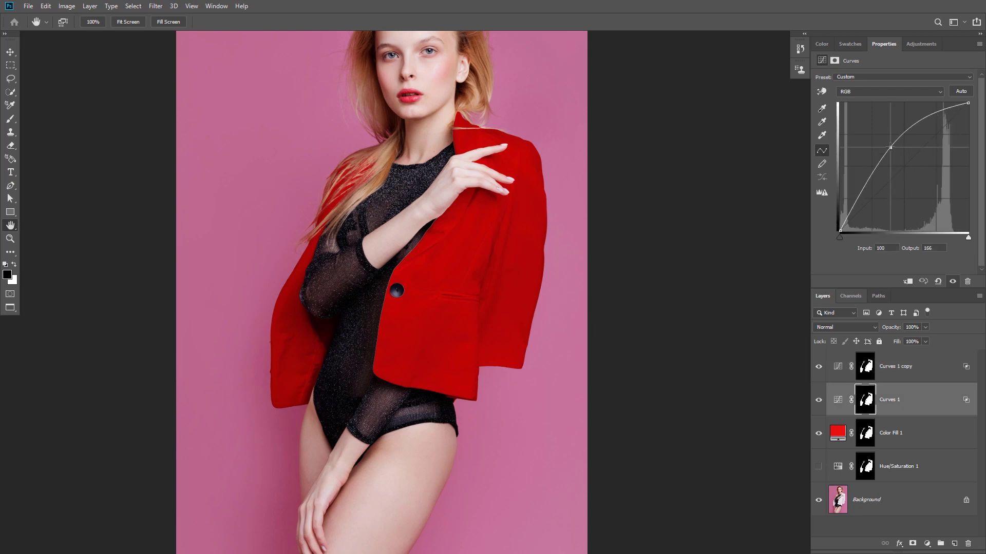
drag(891, 147, 888, 143)
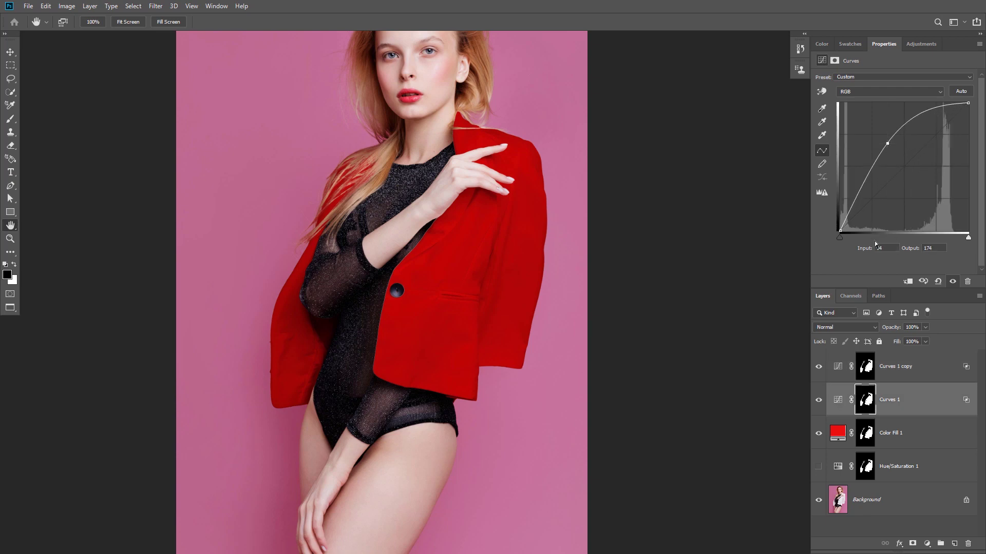
click(818, 400)
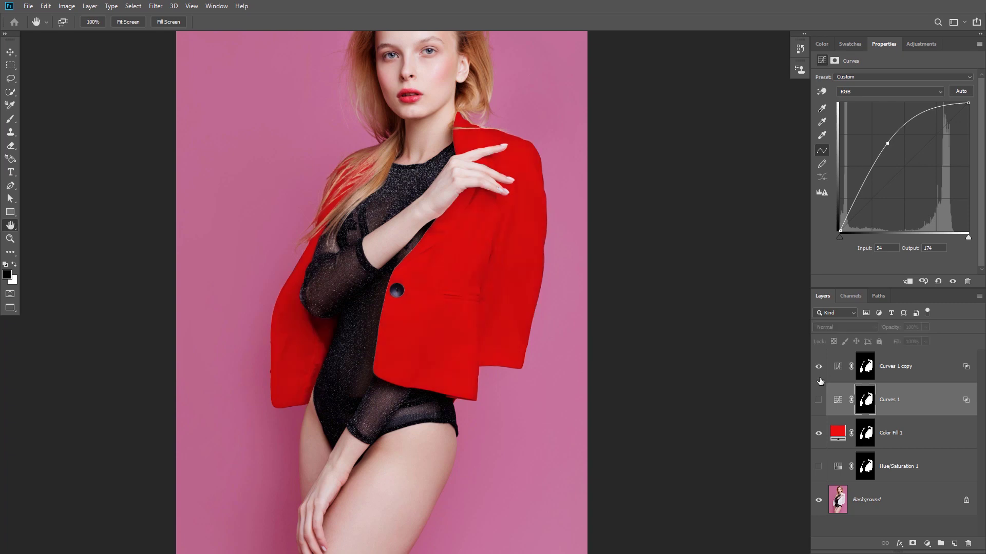
click(819, 399)
drag(450, 291, 463, 312)
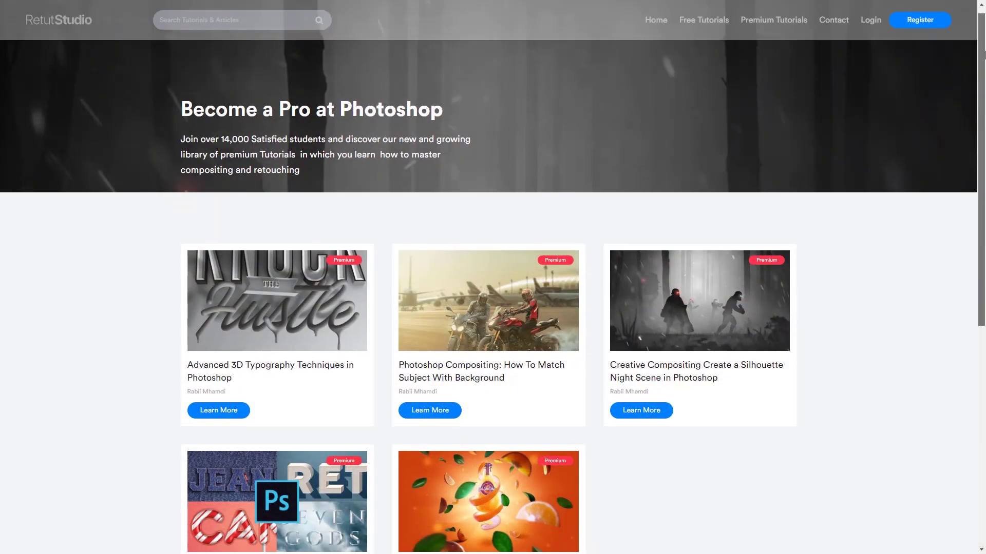
drag(984, 69, 984, 148)
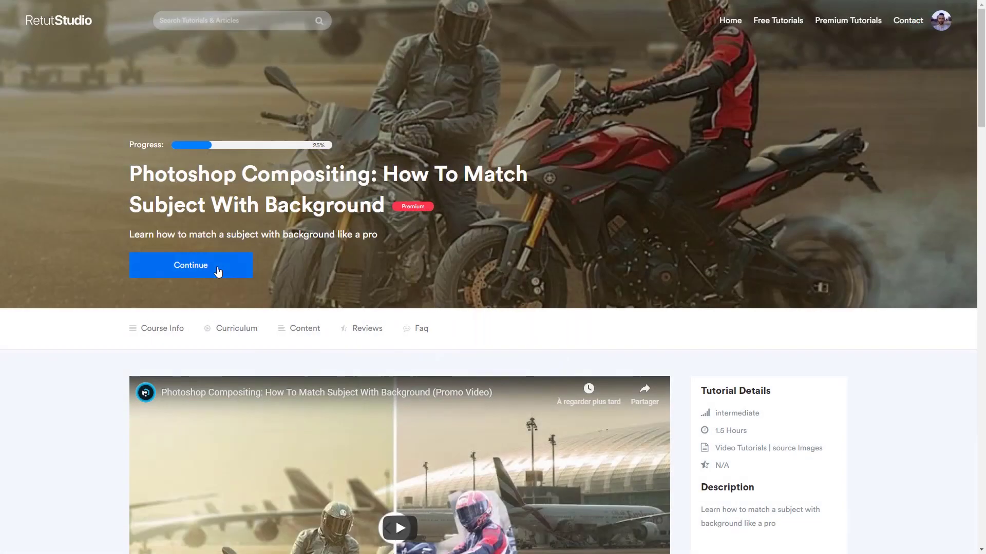